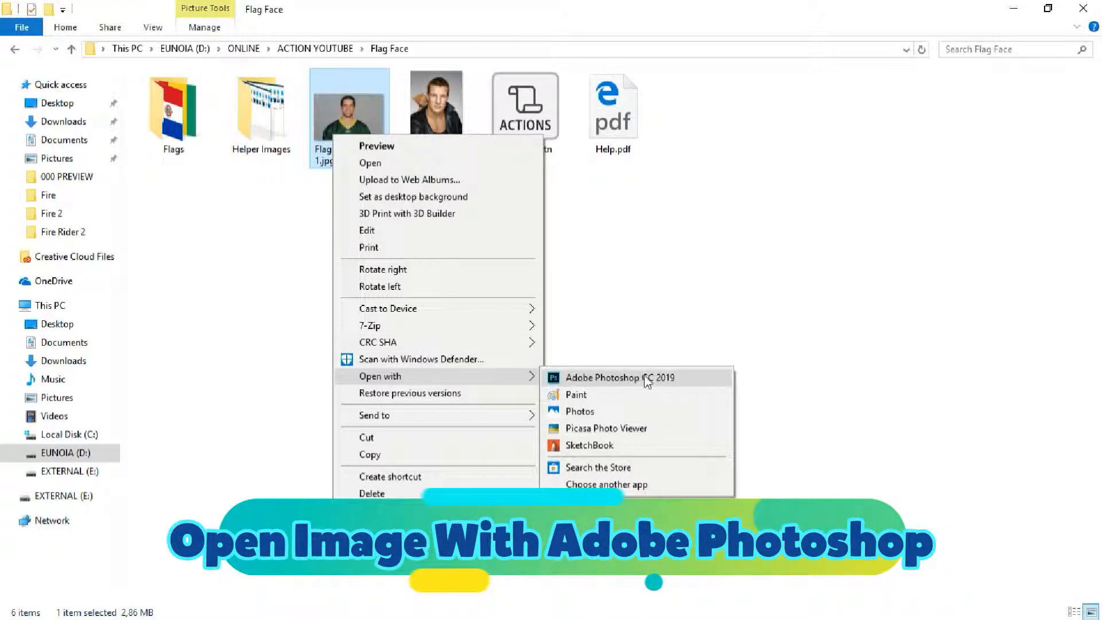
Step: Open Flag Face Sample 1.jpg and Flag Face Sample 2.jpg from the Flag Face folder in Adobe Photoshop CC 2019
{"action": "left_click", "coordinate": [648, 379]}
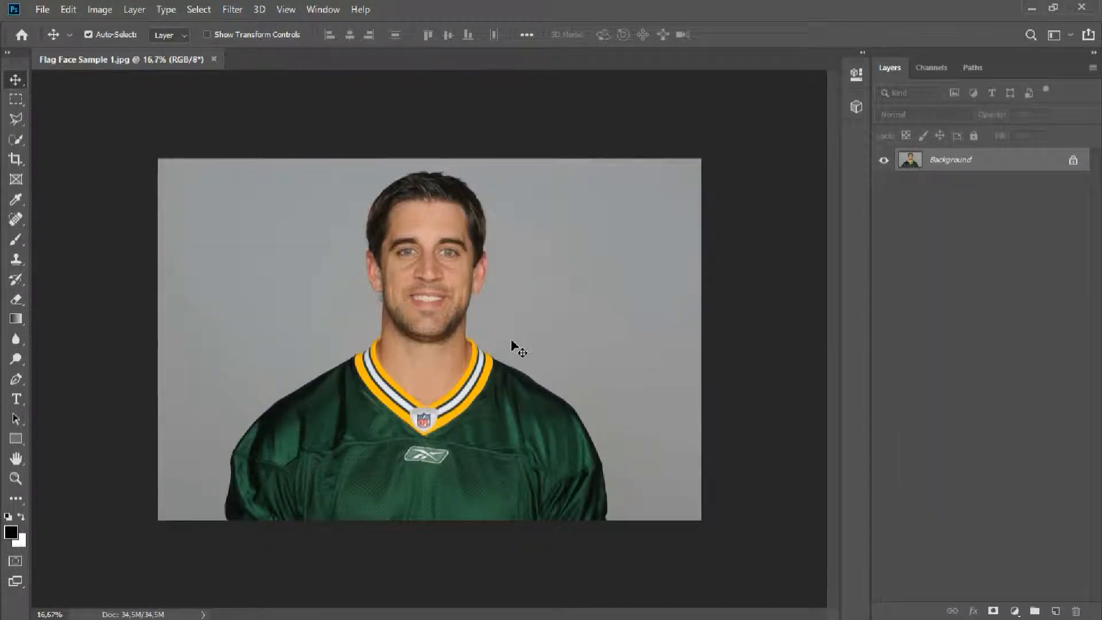
{"action": "key", "text": "ctrl+plus"}
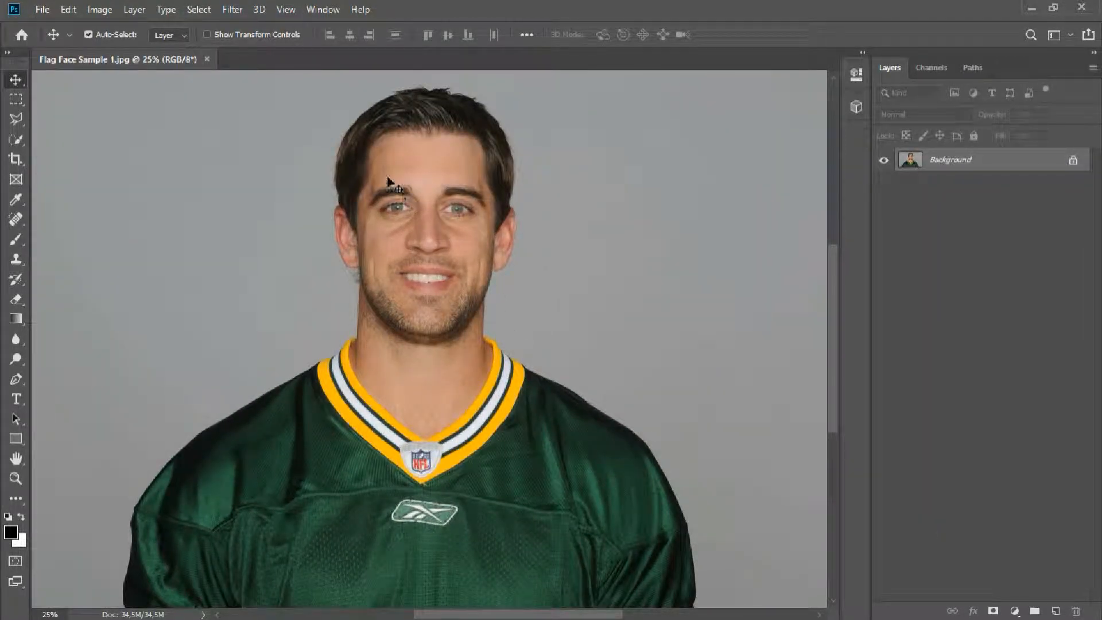
{"action": "left_click", "coordinate": [1032, 11]}
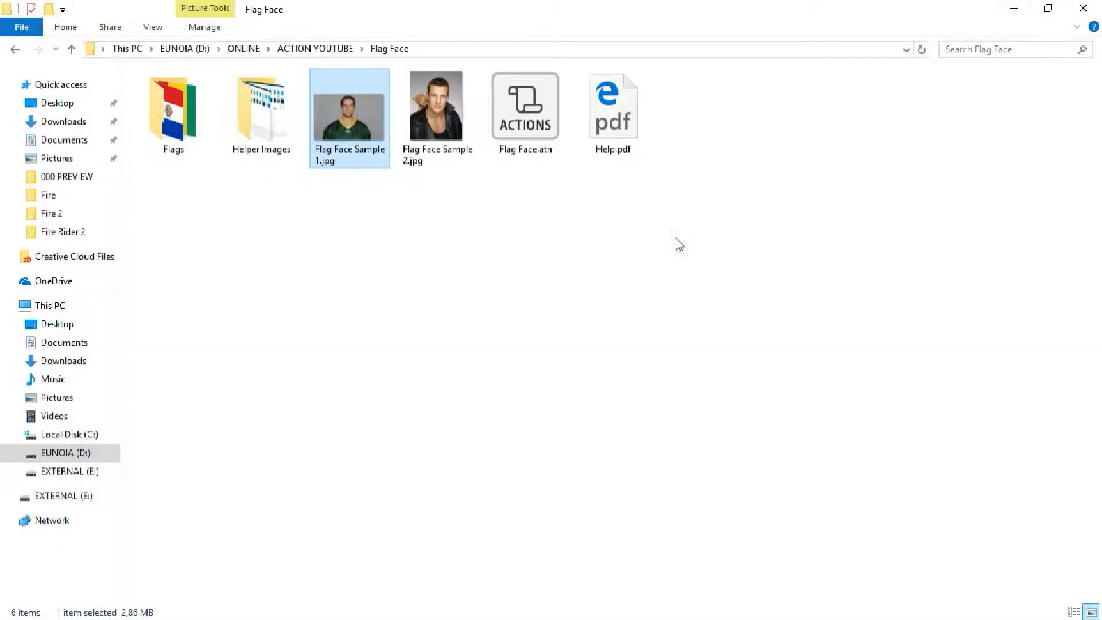
{"action": "right_click", "coordinate": [413, 111]}
{"action": "mouse_move", "coordinate": [568, 353]}
{"action": "left_click", "coordinate": [771, 355]}
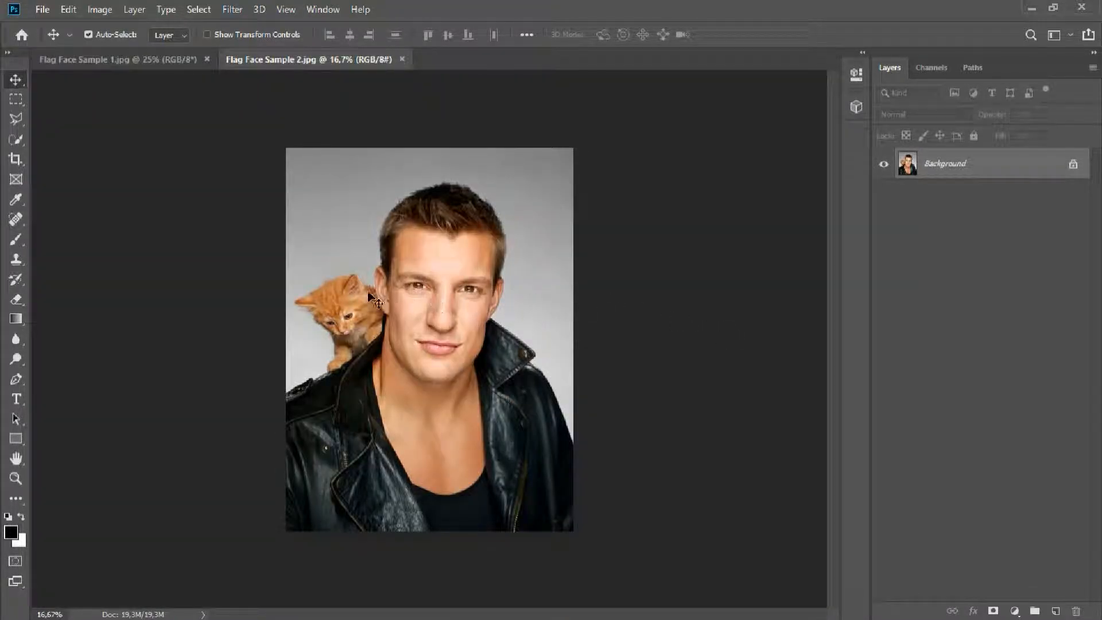
{"action": "key", "text": "ctrl+plus"}
{"action": "key", "text": "ctrl+plus"}
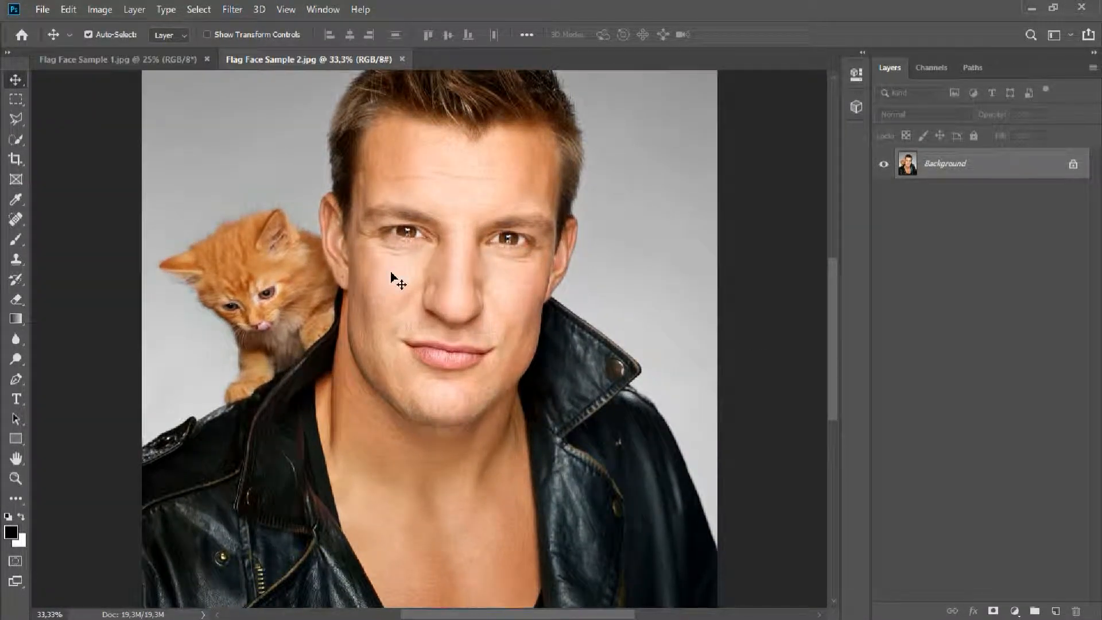
Step: Return to Photoshop with Flag Face Sample 2.jpg active and show the Actions palette
{"action": "left_click", "coordinate": [1031, 14]}
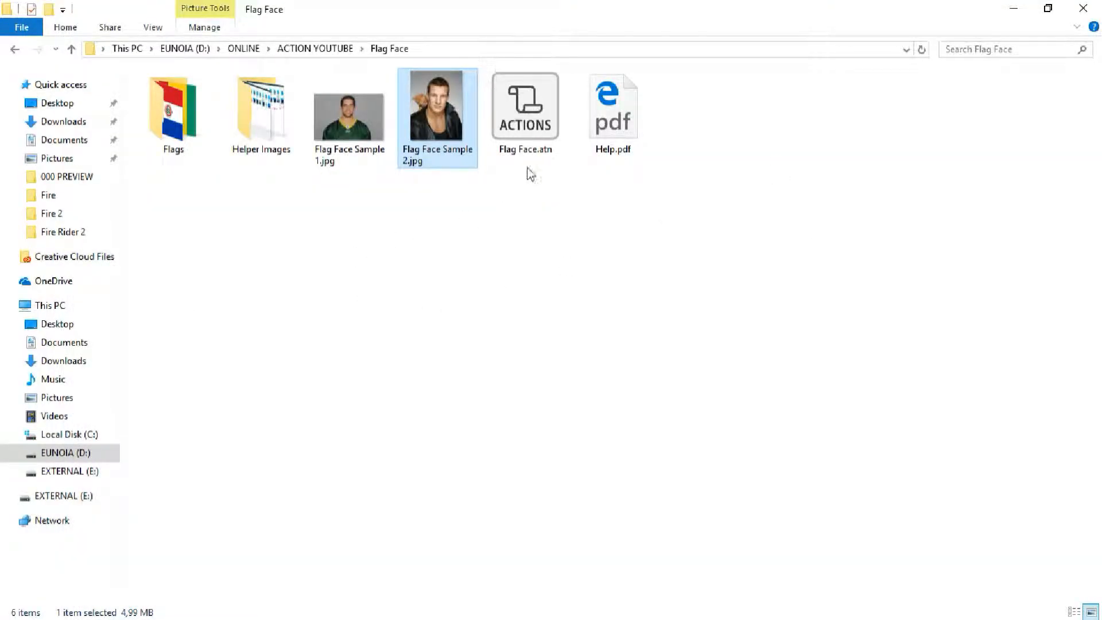
{"action": "left_click", "coordinate": [1014, 8]}
{"action": "left_click", "coordinate": [171, 603]}
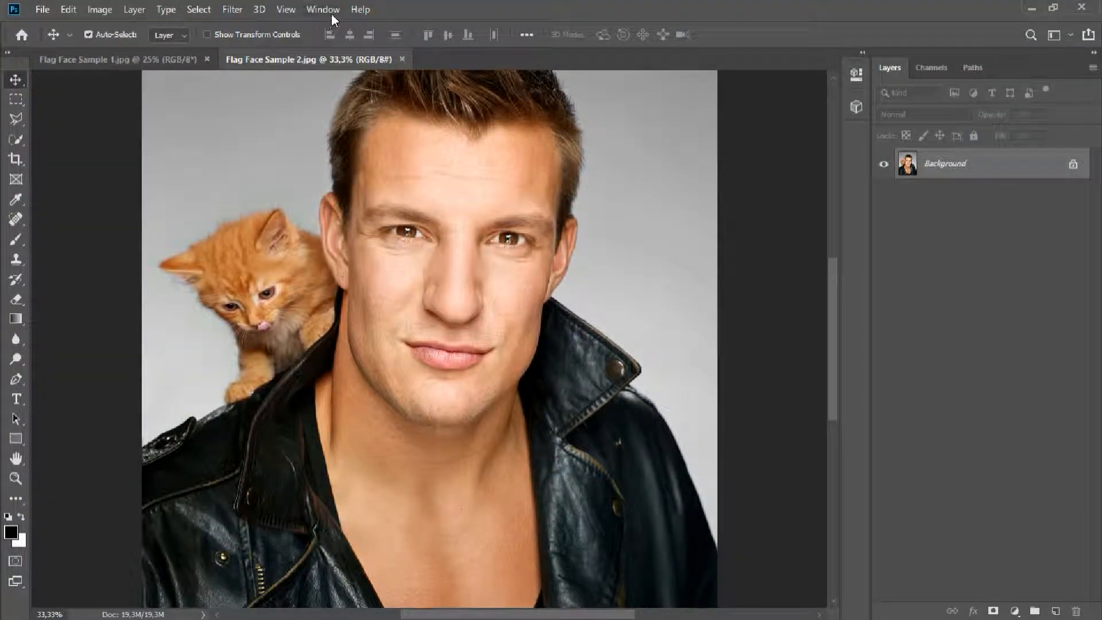
{"action": "left_click", "coordinate": [330, 11]}
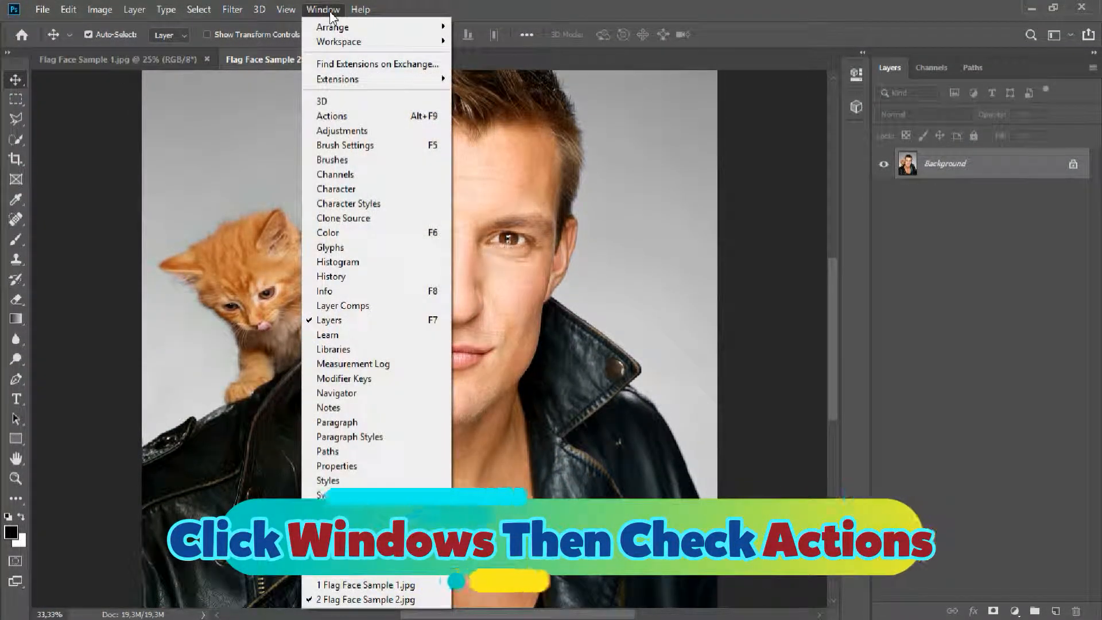
{"action": "left_click", "coordinate": [355, 118]}
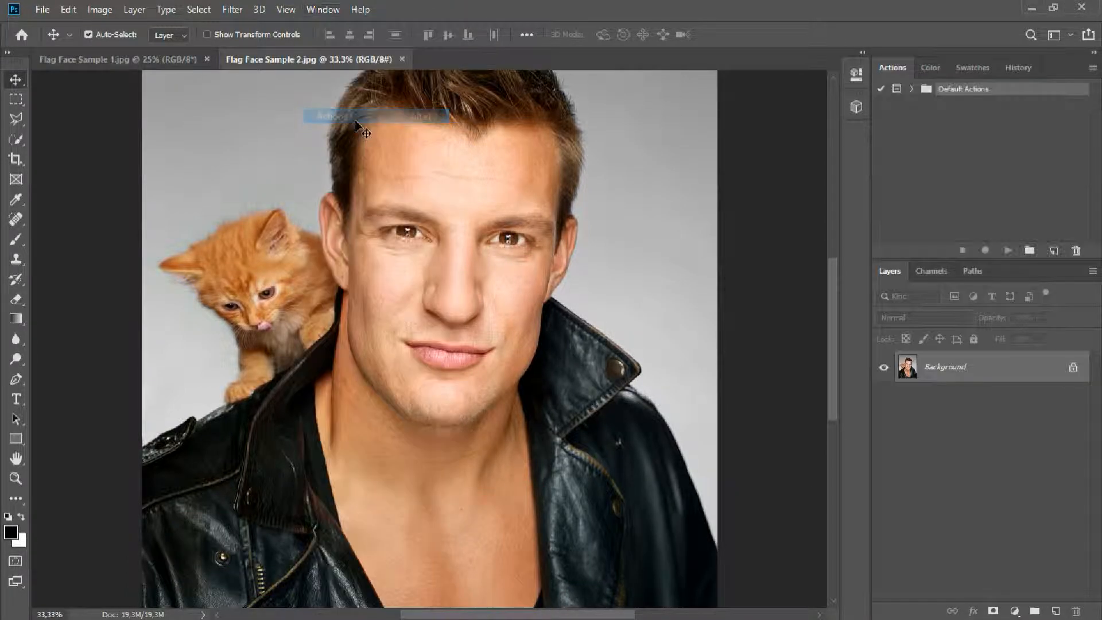
Step: Load the Flag Face.atn action file into Photoshop from the Flag Face folder in File Explorer
{"action": "left_click", "coordinate": [1032, 8]}
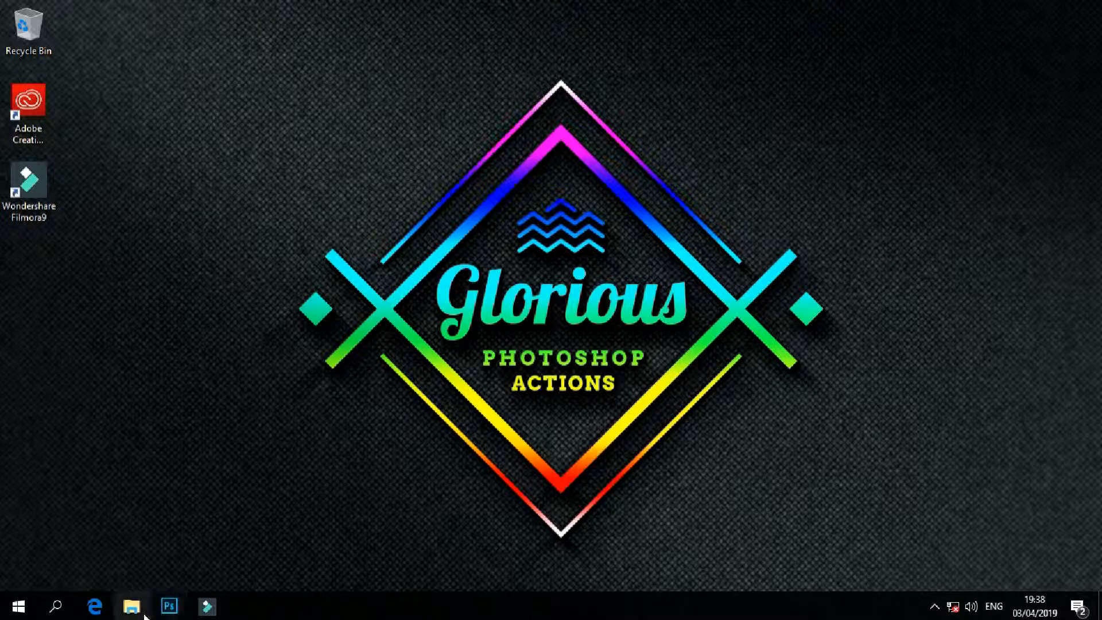
{"action": "left_click", "coordinate": [140, 612]}
{"action": "right_click", "coordinate": [526, 104]}
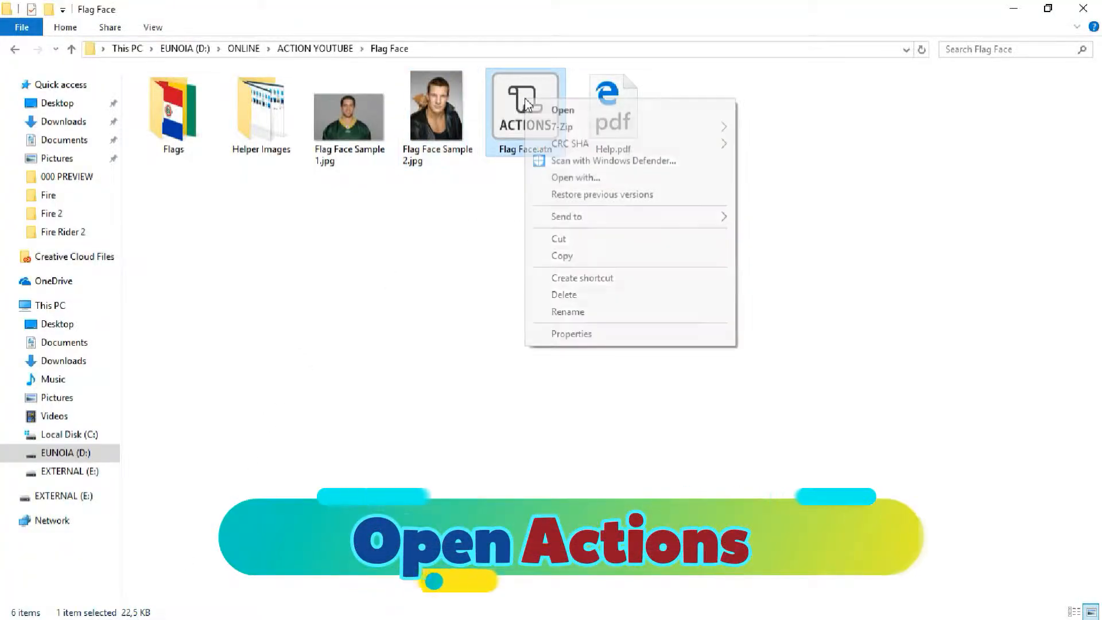
{"action": "left_click", "coordinate": [595, 107]}
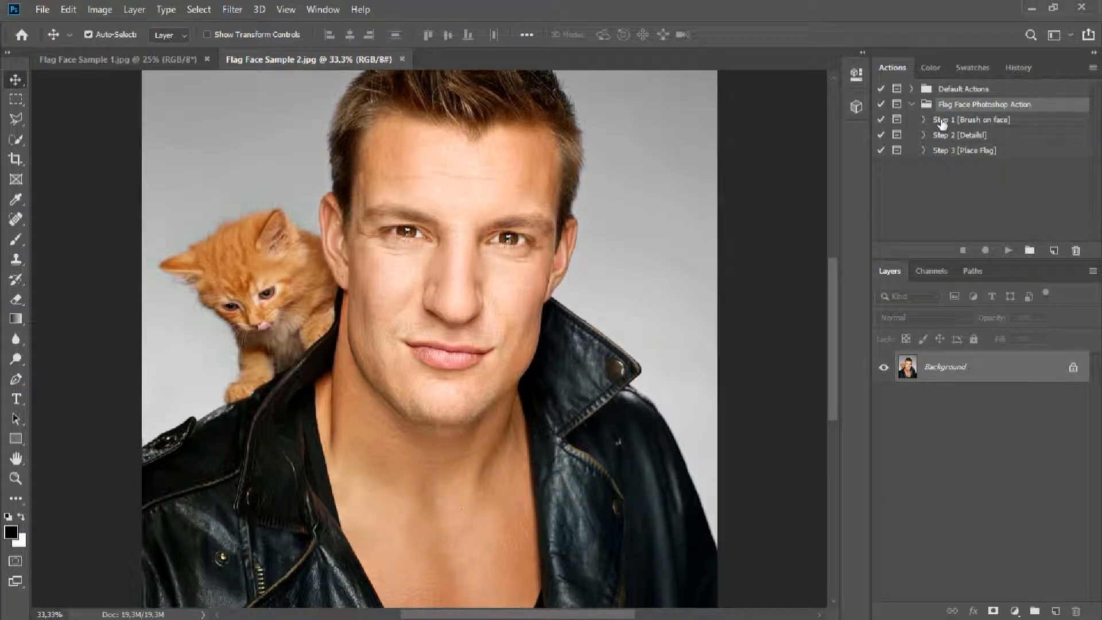
Step: Run the Step 1 [Brush on face] action through its stop message, and select the Step 2 [Details] action
{"action": "left_click", "coordinate": [941, 122]}
{"action": "left_click", "coordinate": [924, 120]}
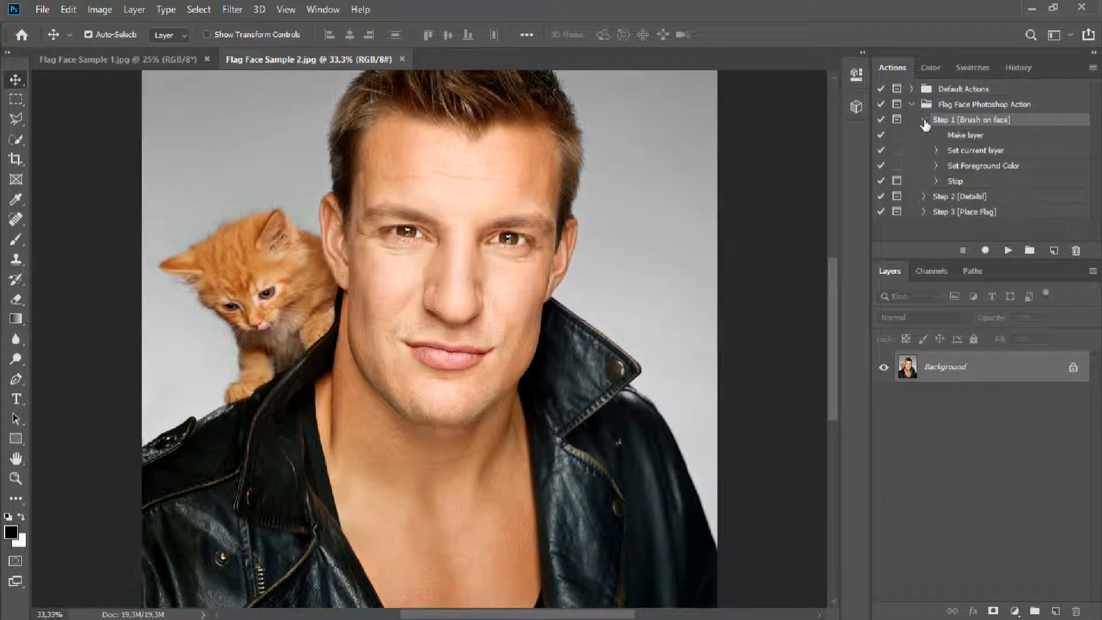
{"action": "left_click", "coordinate": [924, 120]}
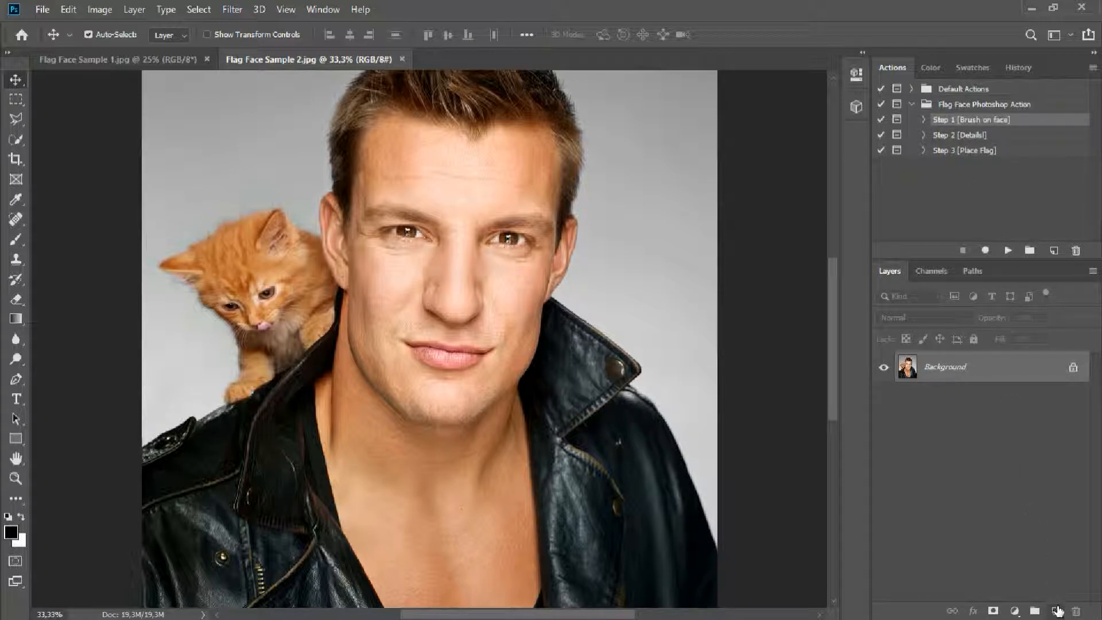
{"action": "left_click", "coordinate": [924, 120]}
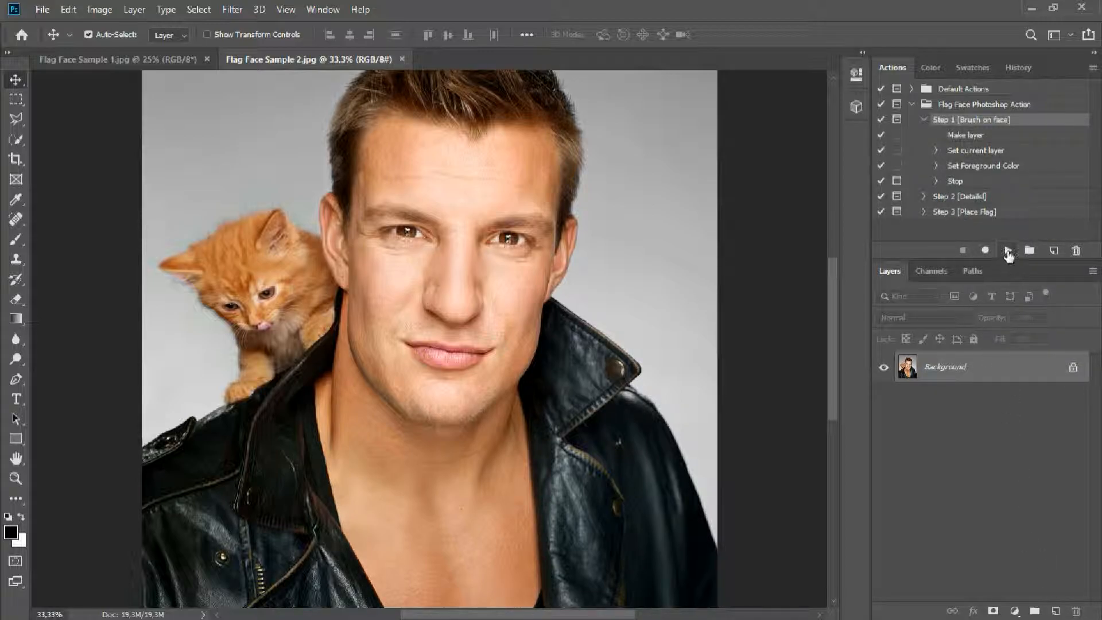
{"action": "left_click", "coordinate": [1008, 253]}
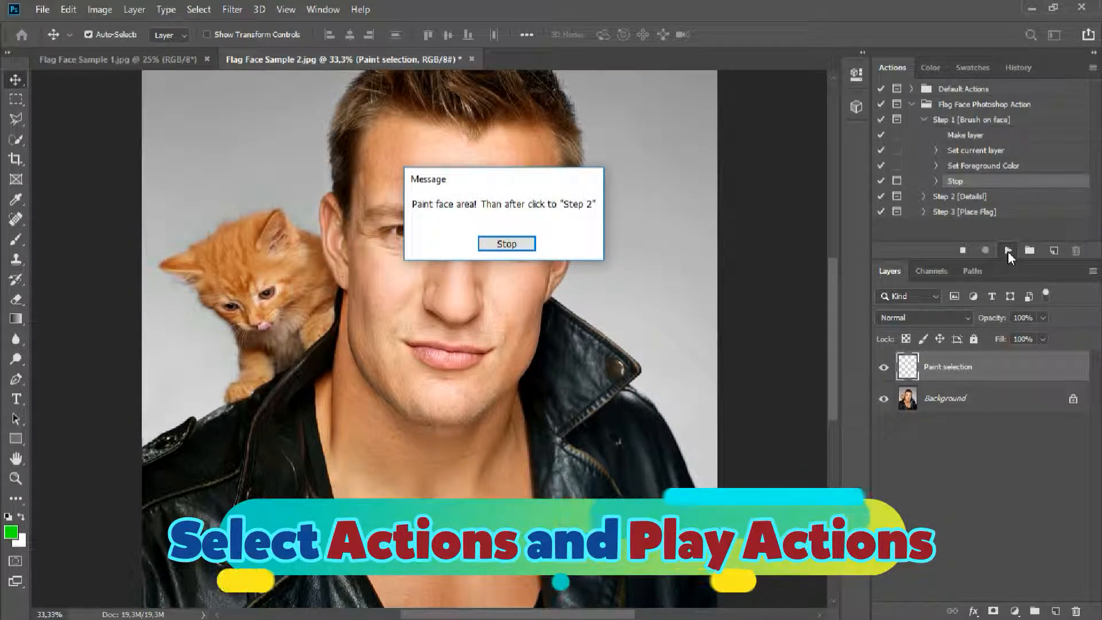
{"action": "left_click", "coordinate": [525, 245]}
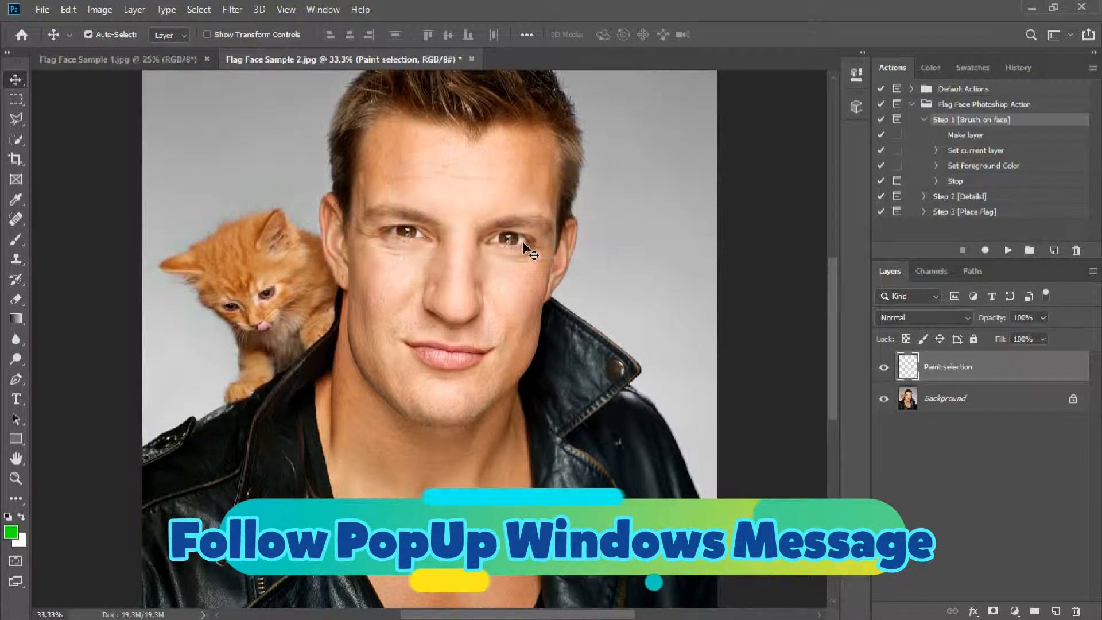
{"action": "left_click", "coordinate": [924, 119]}
{"action": "left_click", "coordinate": [938, 136]}
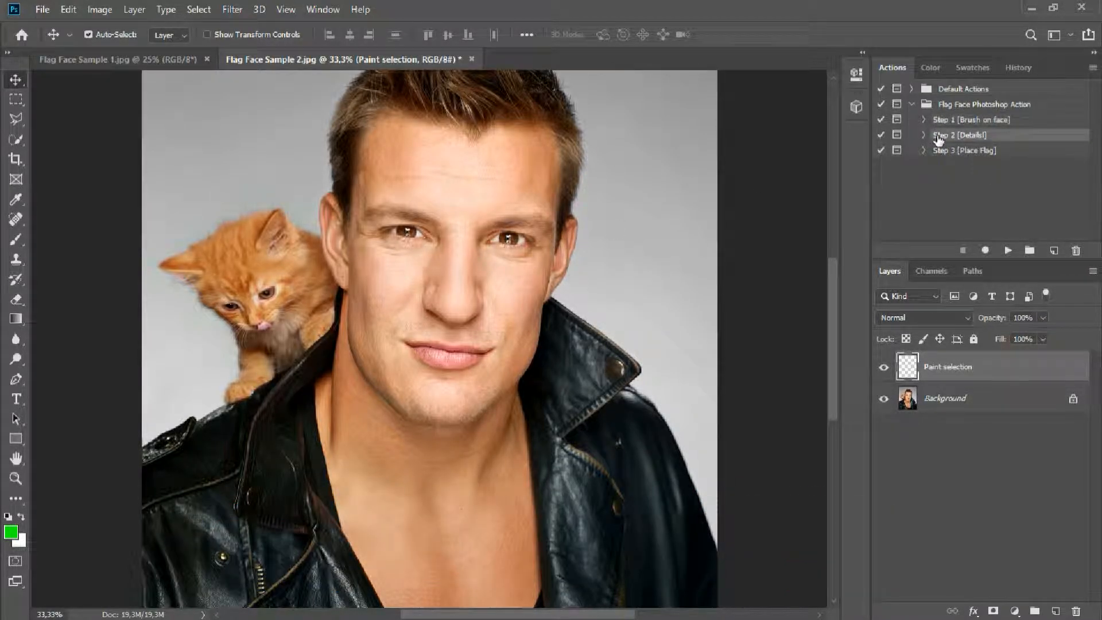
Step: Outline the man's face along the jaw, temples and hairline with the Polygonal Lasso tool, with the Paint selection layer active
{"action": "left_click", "coordinate": [950, 403]}
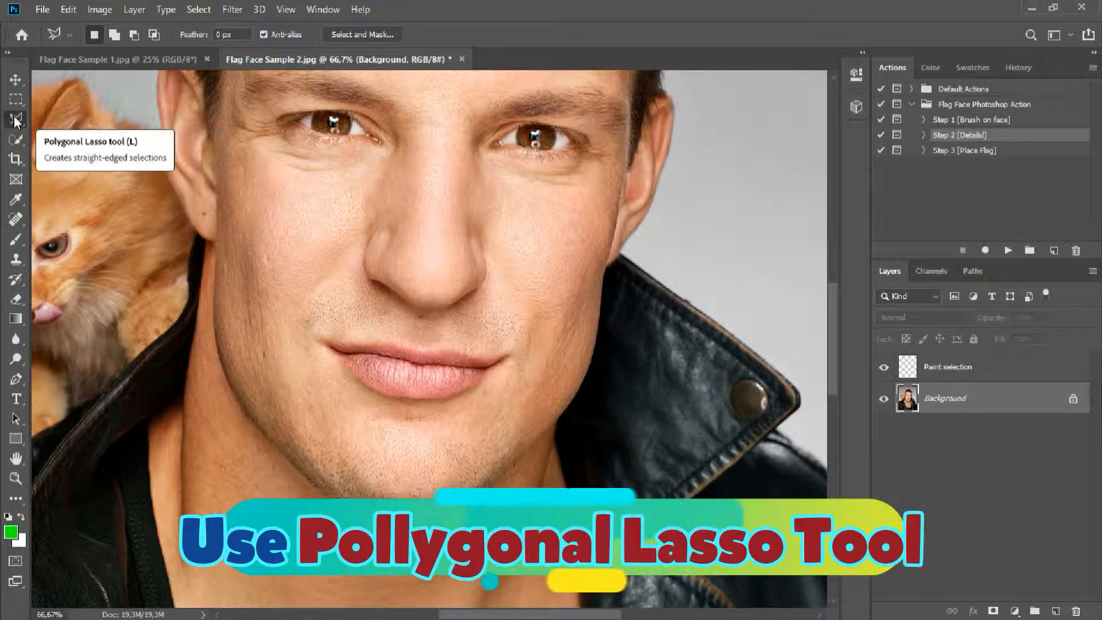
{"action": "right_click", "coordinate": [15, 119]}
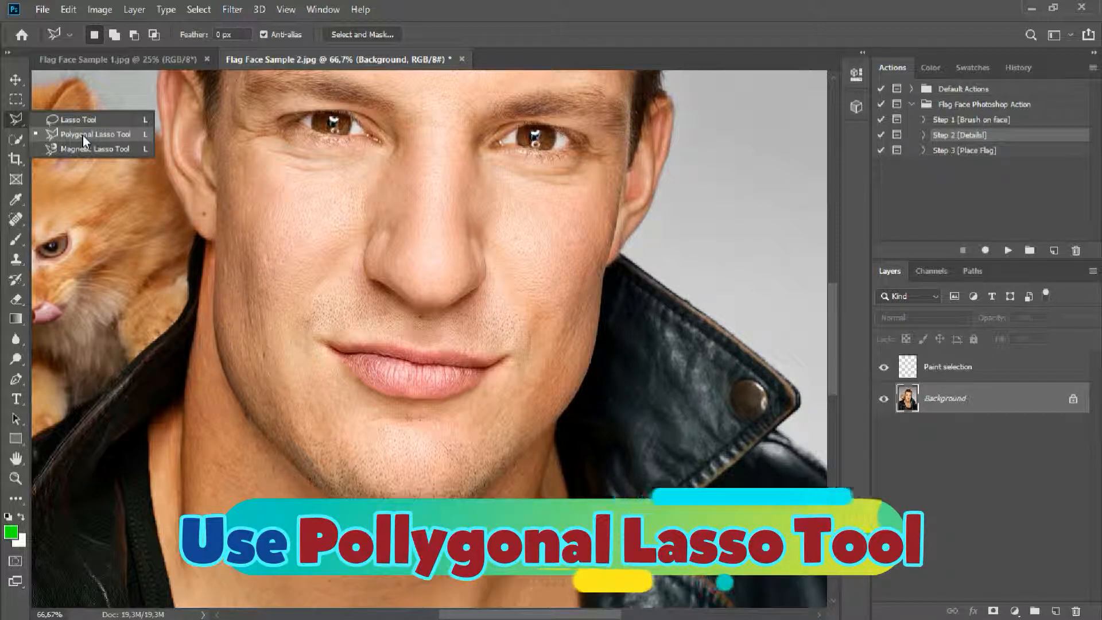
{"action": "left_click", "coordinate": [82, 135]}
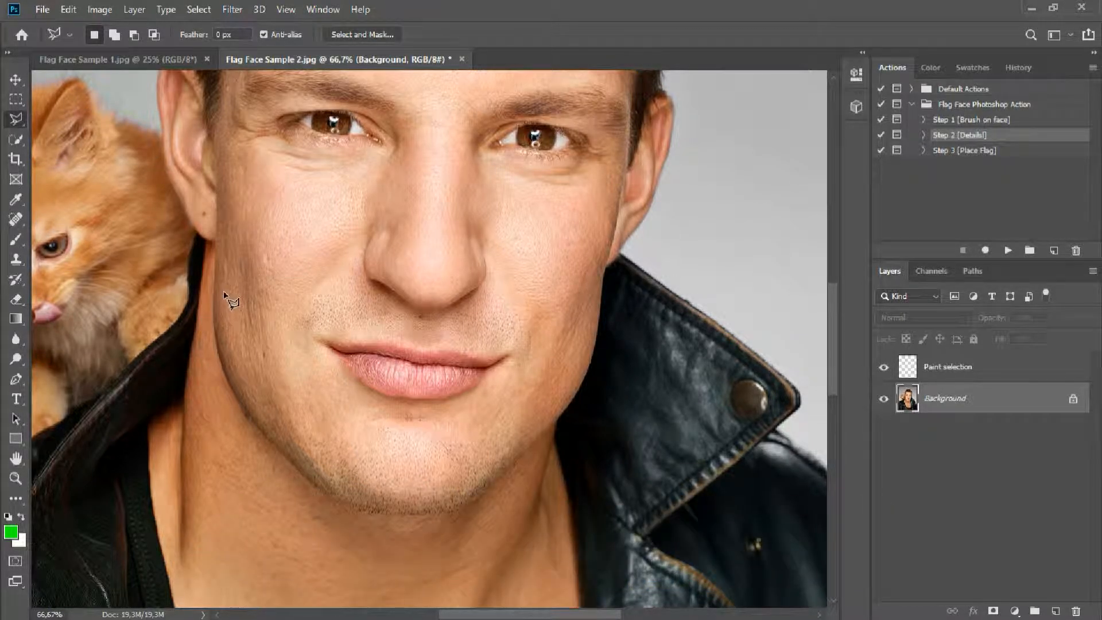
{"action": "left_click", "coordinate": [964, 374]}
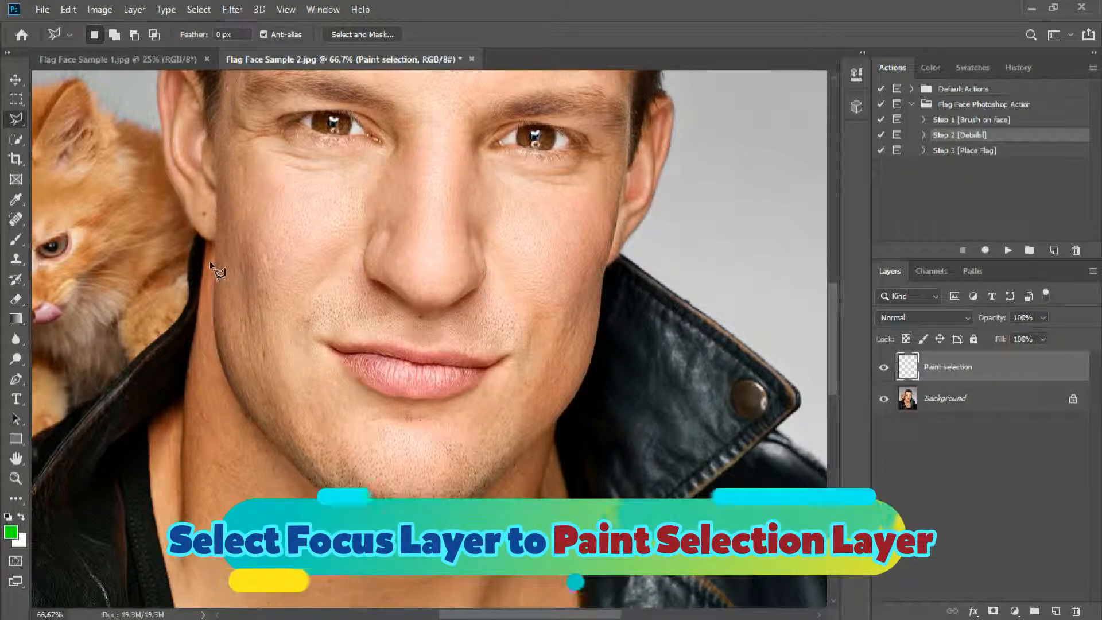
{"action": "key", "text": "ctrl+plus"}
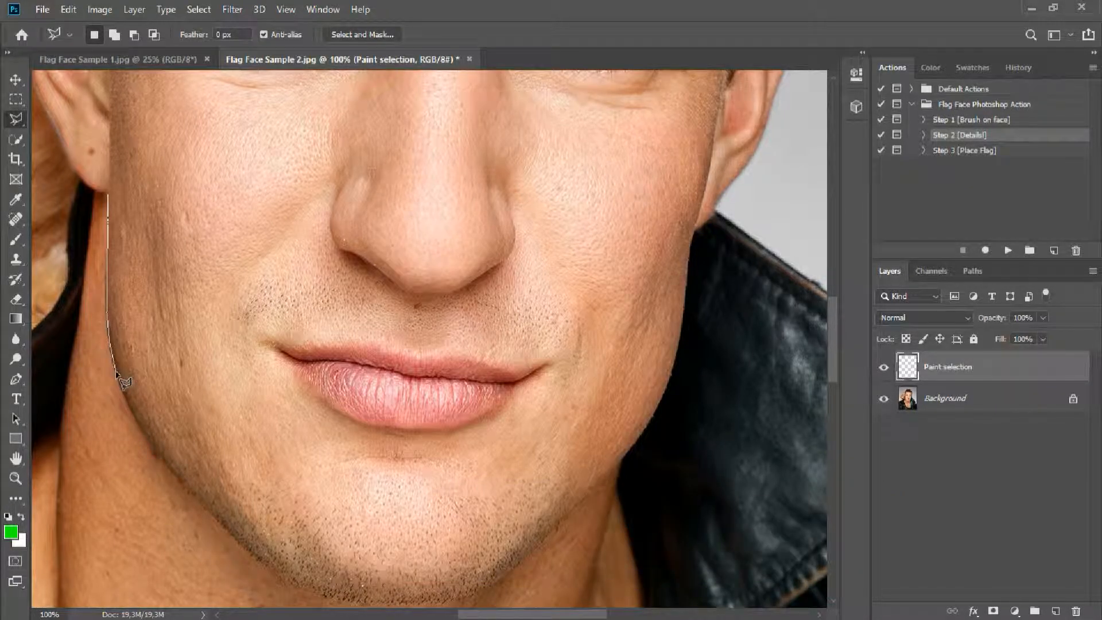
{"action": "left_click_drag", "start_coordinate": [155, 451], "coordinate": [174, 479]}
{"action": "mouse_move", "coordinate": [208, 538]}
{"action": "left_mouse_down"}
{"action": "mouse_move", "coordinate": [279, 570]}
{"action": "mouse_move", "coordinate": [266, 572]}
{"action": "mouse_move", "coordinate": [260, 562]}
{"action": "mouse_move", "coordinate": [337, 578]}
{"action": "mouse_move", "coordinate": [279, 461]}
{"action": "mouse_move", "coordinate": [246, 425]}
{"action": "mouse_move", "coordinate": [195, 431]}
{"action": "mouse_move", "coordinate": [334, 459]}
{"action": "mouse_move", "coordinate": [318, 443]}
{"action": "mouse_move", "coordinate": [396, 425]}
{"action": "mouse_move", "coordinate": [525, 286]}
{"action": "left_mouse_up"}
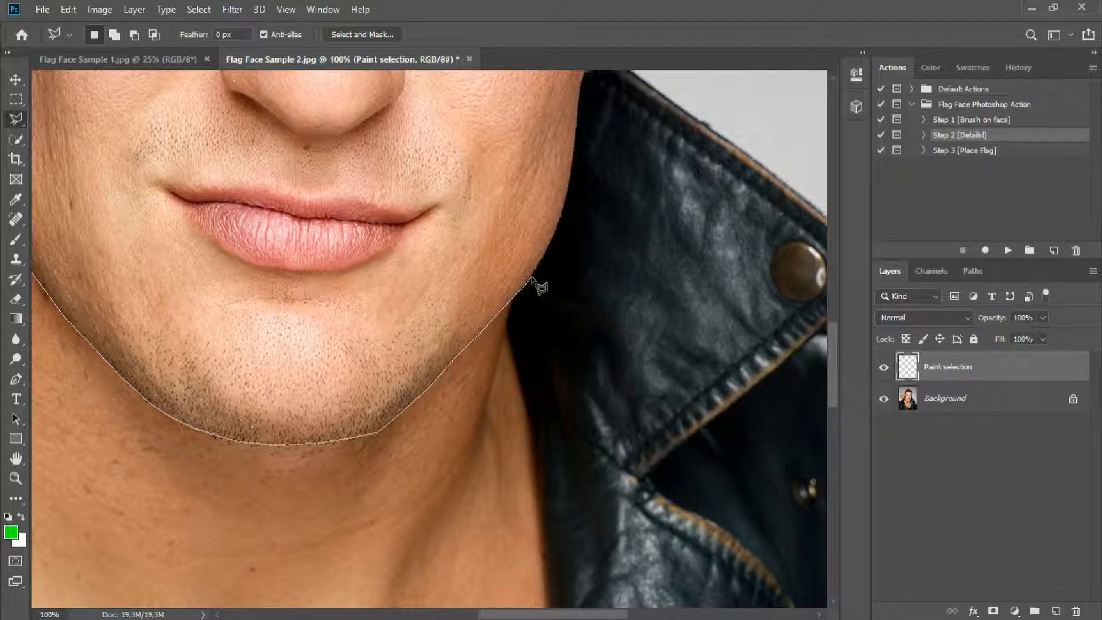
{"action": "mouse_move", "coordinate": [547, 253]}
{"action": "left_mouse_down"}
{"action": "mouse_move", "coordinate": [574, 173]}
{"action": "mouse_move", "coordinate": [492, 434]}
{"action": "mouse_move", "coordinate": [523, 296]}
{"action": "left_mouse_up"}
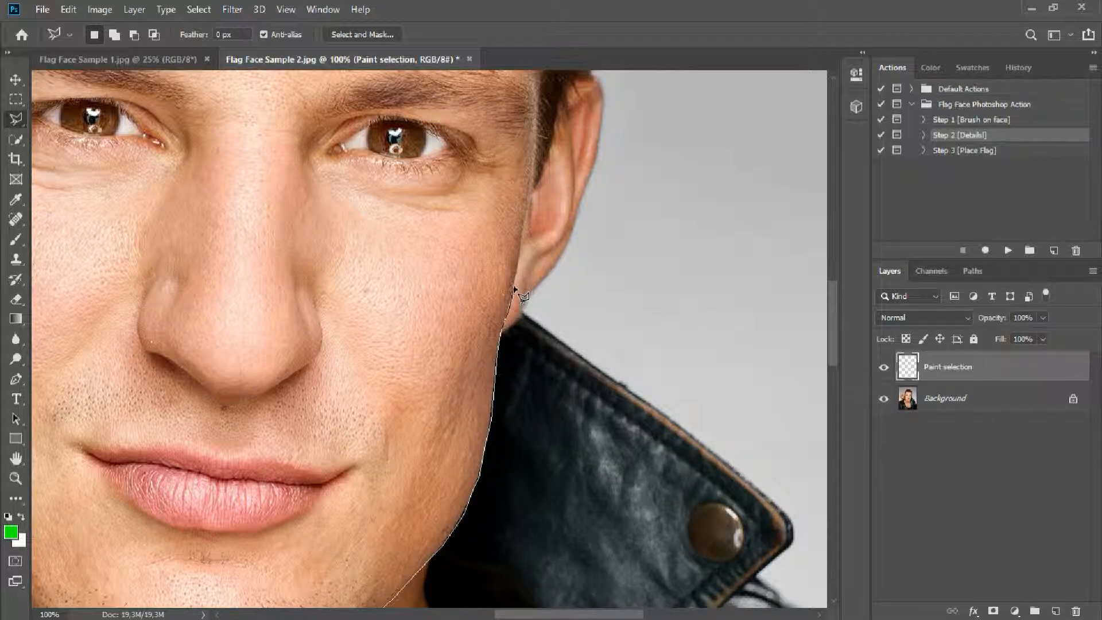
{"action": "mouse_move", "coordinate": [519, 257]}
{"action": "left_mouse_down"}
{"action": "mouse_move", "coordinate": [462, 468]}
{"action": "mouse_move", "coordinate": [481, 369]}
{"action": "mouse_move", "coordinate": [473, 198]}
{"action": "mouse_move", "coordinate": [481, 437]}
{"action": "mouse_move", "coordinate": [488, 345]}
{"action": "mouse_move", "coordinate": [461, 261]}
{"action": "mouse_move", "coordinate": [402, 276]}
{"action": "mouse_move", "coordinate": [359, 265]}
{"action": "mouse_move", "coordinate": [302, 270]}
{"action": "mouse_move", "coordinate": [241, 313]}
{"action": "left_mouse_up"}
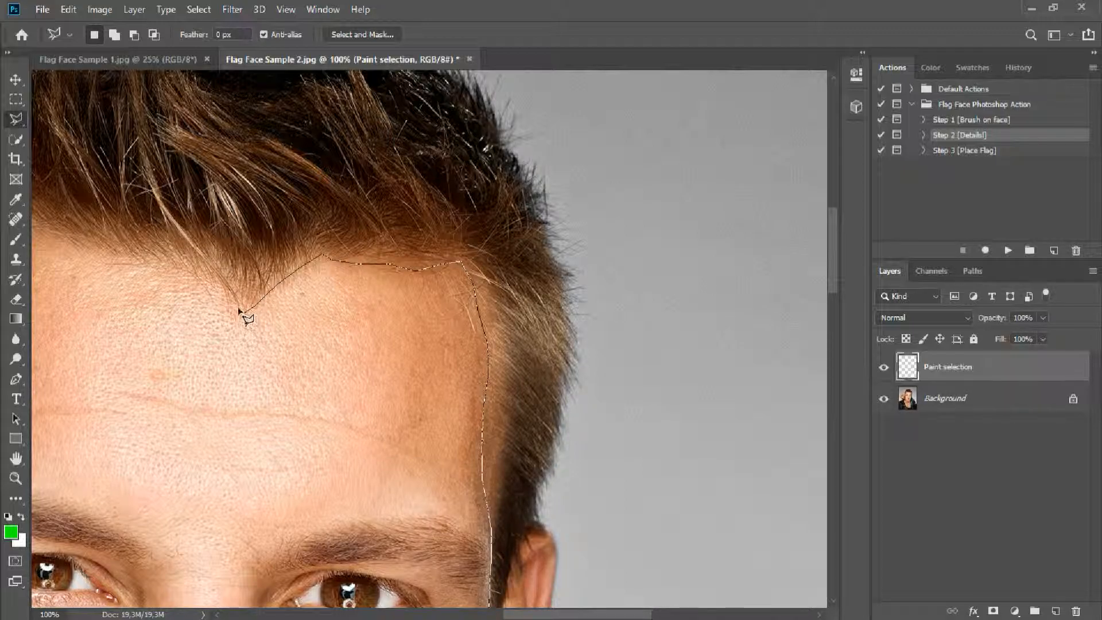
{"action": "mouse_move", "coordinate": [204, 279]}
{"action": "left_mouse_down"}
{"action": "mouse_move", "coordinate": [174, 260]}
{"action": "mouse_move", "coordinate": [123, 258]}
{"action": "mouse_move", "coordinate": [114, 272]}
{"action": "mouse_move", "coordinate": [350, 306]}
{"action": "mouse_move", "coordinate": [512, 306]}
{"action": "mouse_move", "coordinate": [416, 264]}
{"action": "mouse_move", "coordinate": [369, 273]}
{"action": "mouse_move", "coordinate": [332, 325]}
{"action": "mouse_move", "coordinate": [278, 535]}
{"action": "mouse_move", "coordinate": [290, 297]}
{"action": "left_mouse_up"}
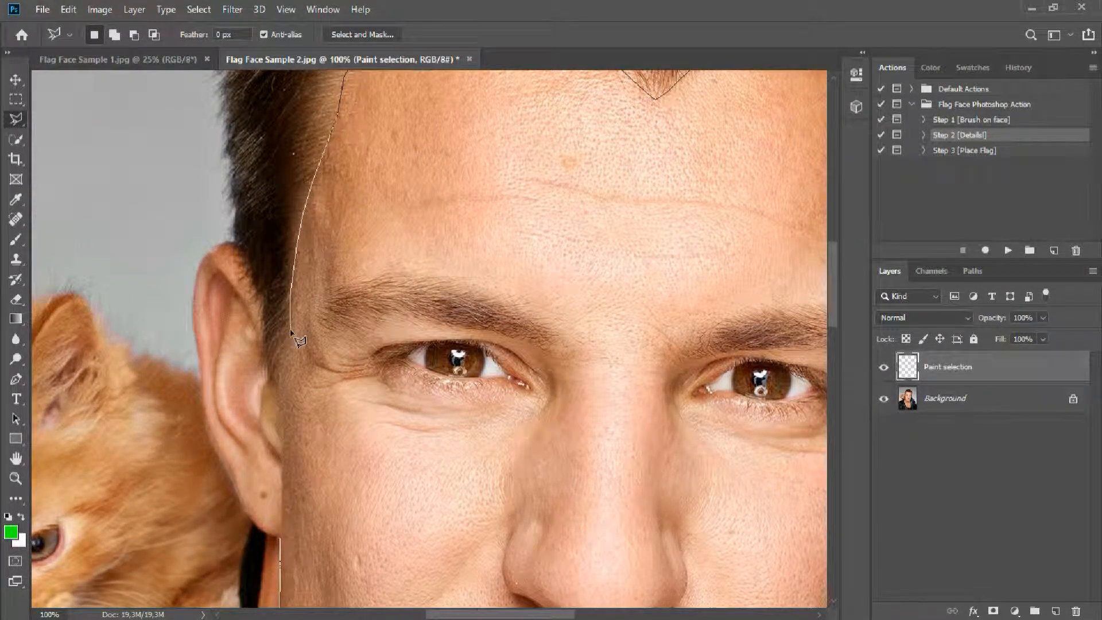
{"action": "left_click_drag", "start_coordinate": [281, 365], "coordinate": [279, 386]}
{"action": "left_click_drag", "start_coordinate": [283, 453], "coordinate": [284, 513]}
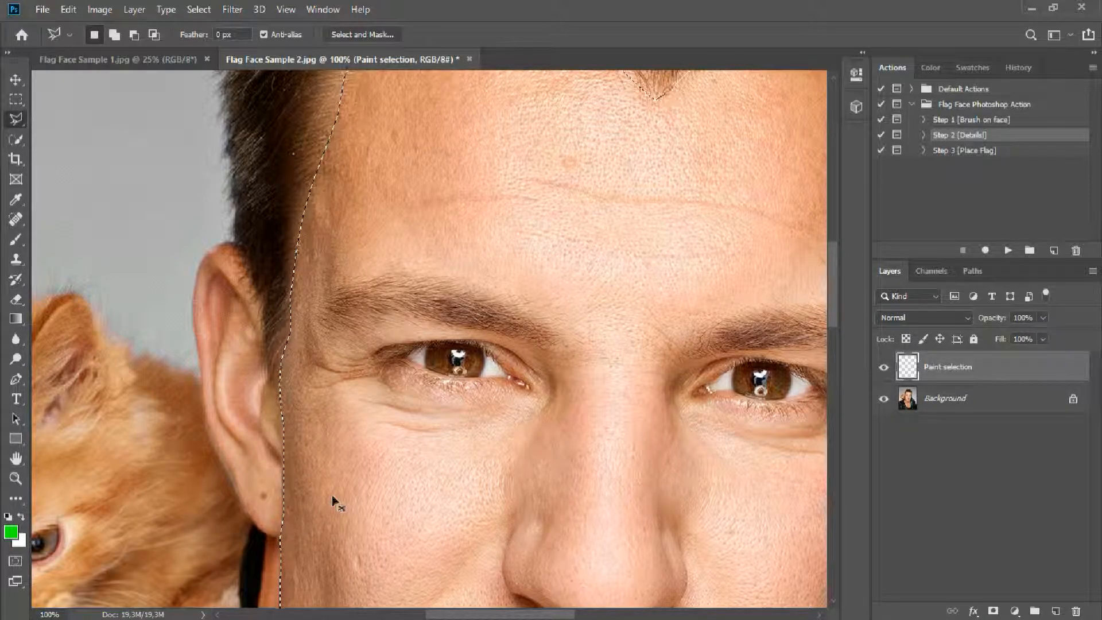
{"action": "key", "text": "ctrl+minus"}
{"action": "key", "text": "ctrl+minus"}
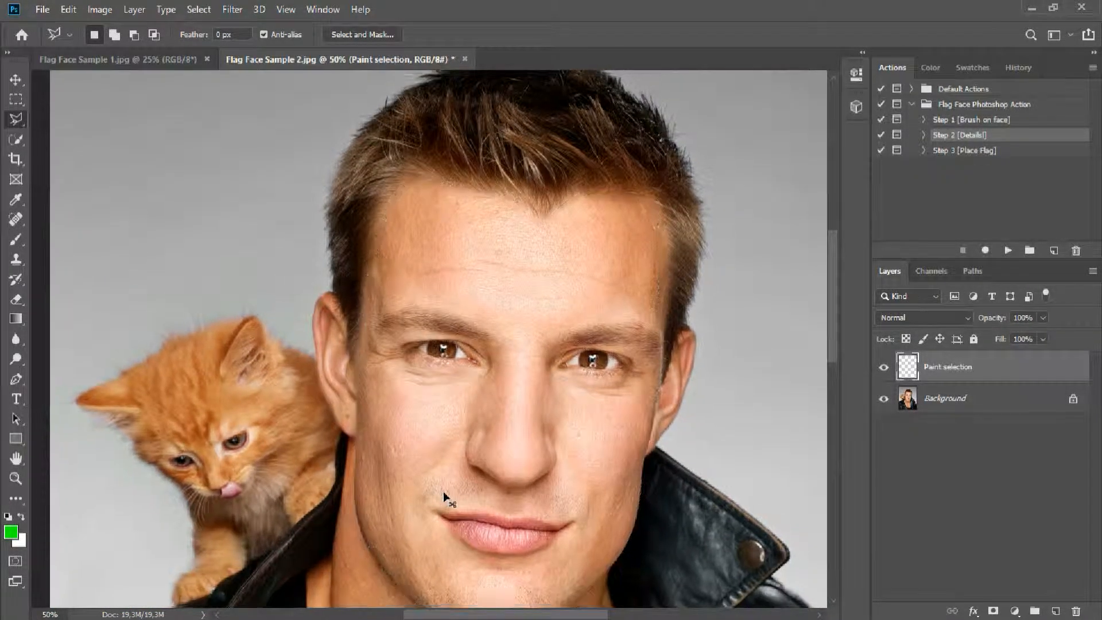
{"action": "key", "text": "ctrl+minus"}
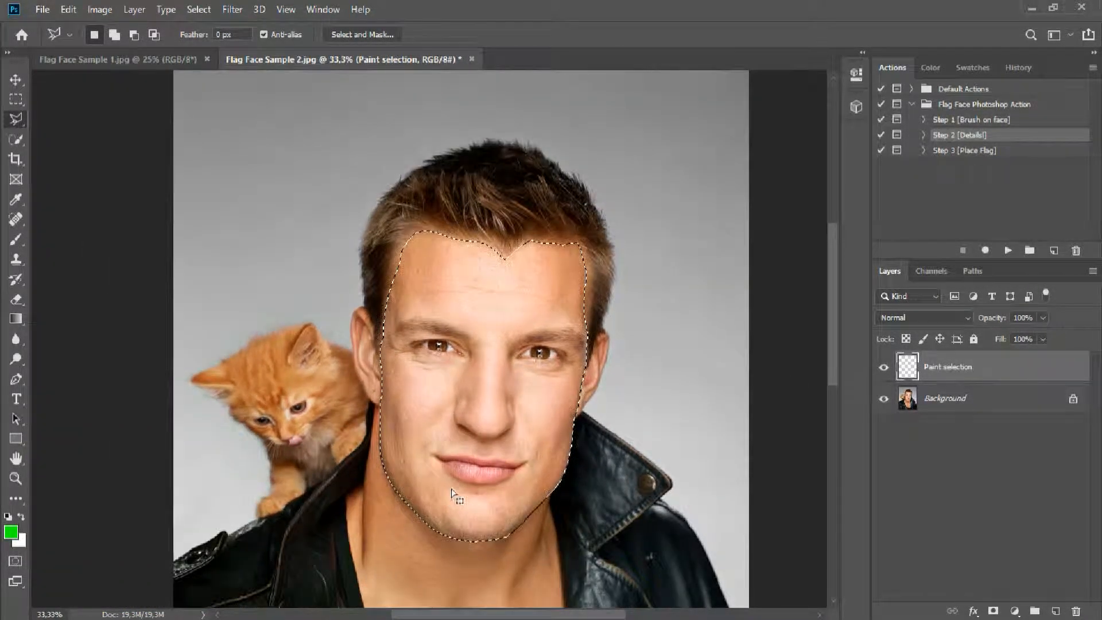
Step: Paint the whole face selection green on the Paint selection layer with a 511 px Hard Round brush, and deselect
{"action": "left_click", "coordinate": [16, 241]}
{"action": "right_click", "coordinate": [470, 295]}
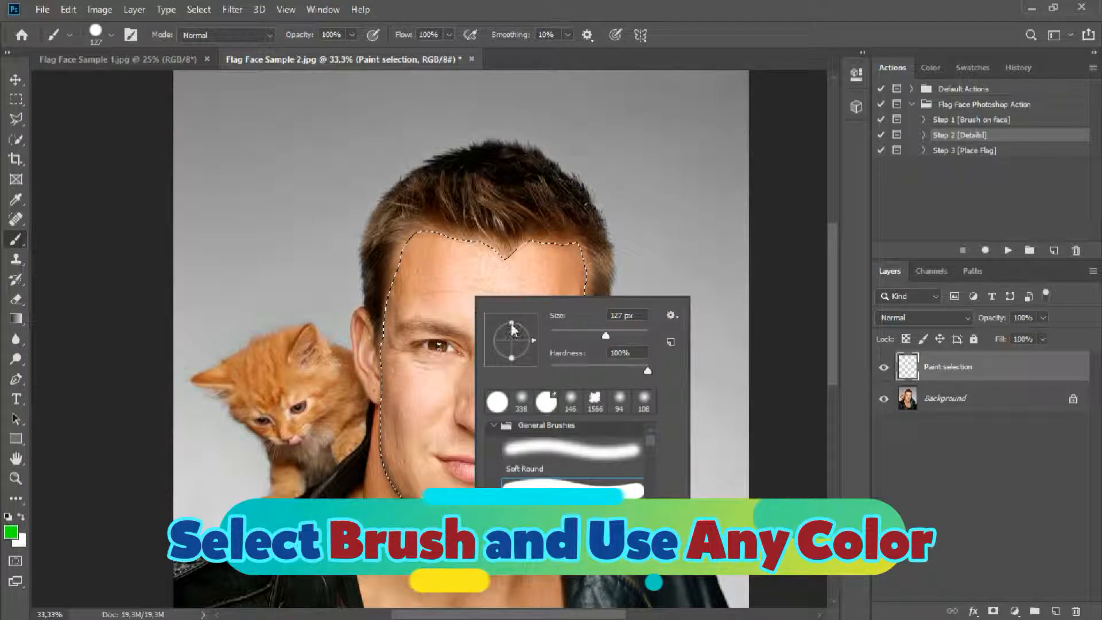
{"action": "left_click_drag", "start_coordinate": [605, 335], "coordinate": [638, 333]}
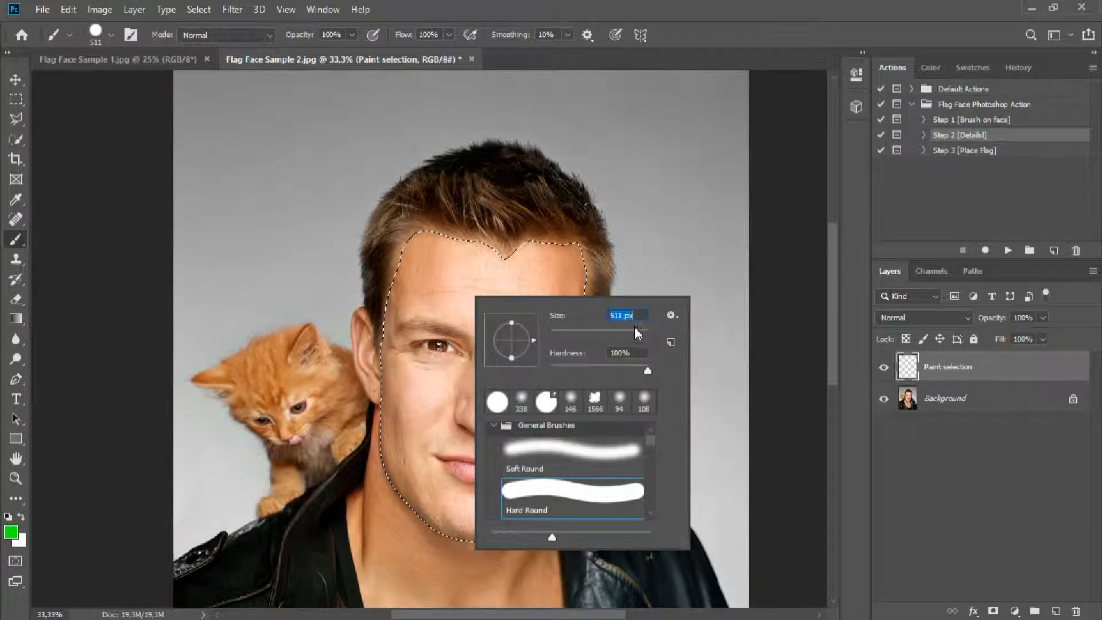
{"action": "left_click", "coordinate": [603, 247]}
{"action": "mouse_move", "coordinate": [552, 270]}
{"action": "left_mouse_down"}
{"action": "mouse_move", "coordinate": [436, 276]}
{"action": "mouse_move", "coordinate": [409, 449]}
{"action": "mouse_move", "coordinate": [517, 436]}
{"action": "mouse_move", "coordinate": [480, 369]}
{"action": "left_mouse_up"}
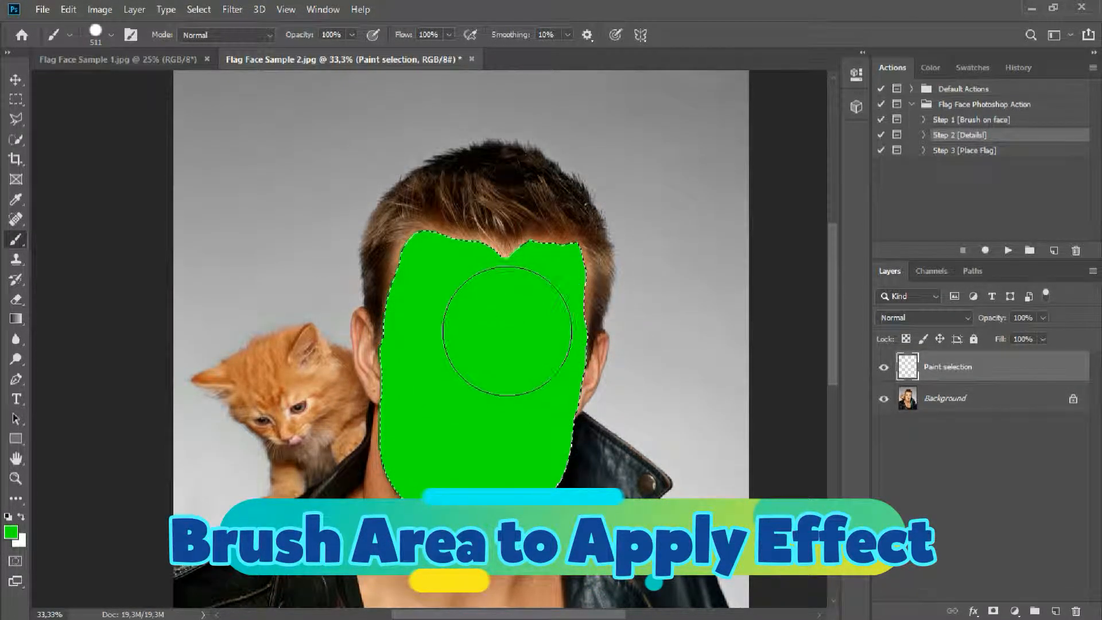
{"action": "left_click", "coordinate": [16, 98]}
{"action": "left_click", "coordinate": [252, 234]}
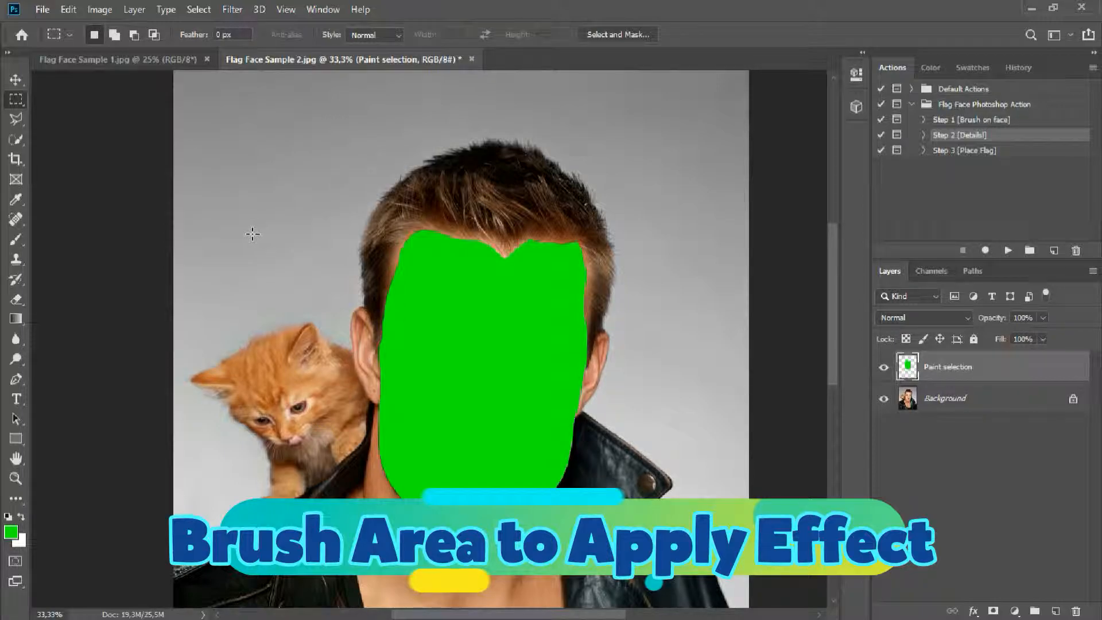
Step: Run the Step 2 [Details] action through its stop message
{"action": "left_click", "coordinate": [924, 136]}
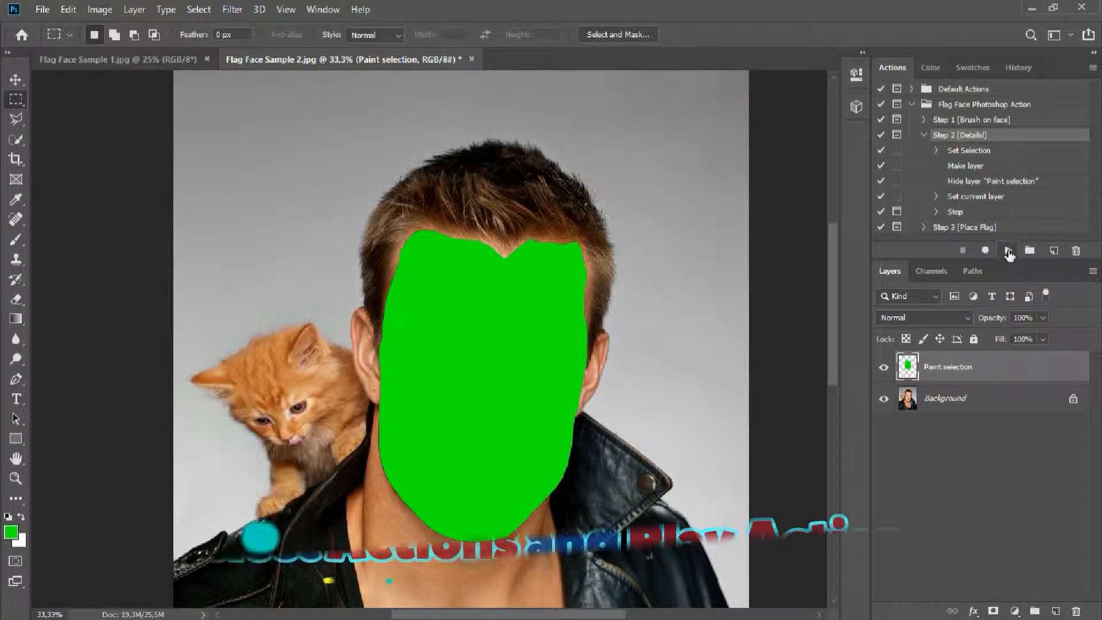
{"action": "left_click", "coordinate": [1008, 251]}
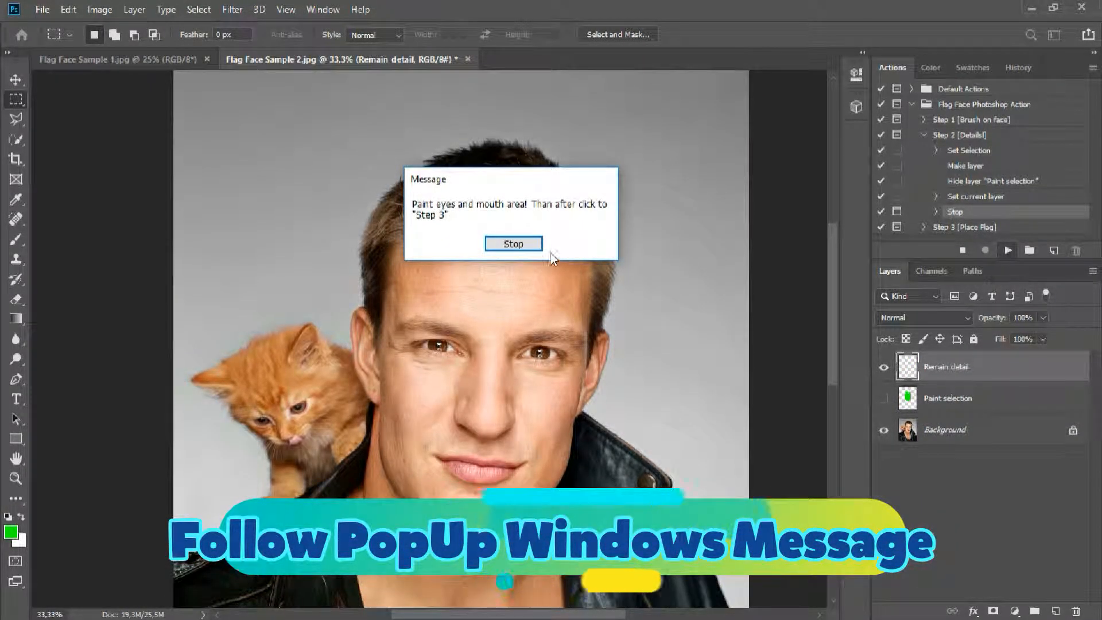
{"action": "left_click_drag", "start_coordinate": [524, 179], "coordinate": [524, 204]}
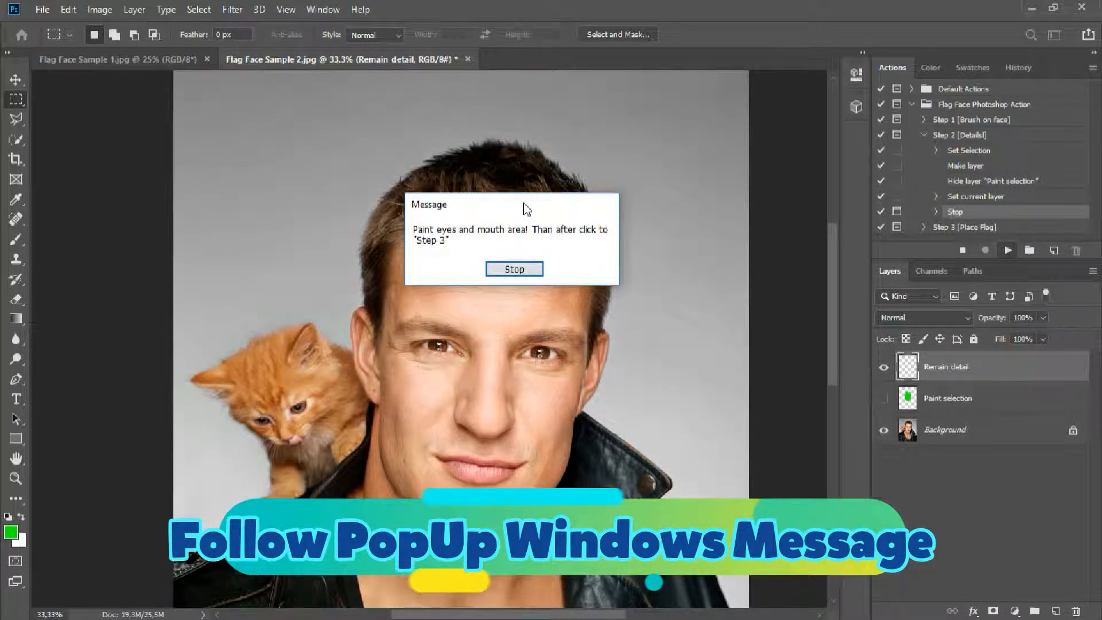
{"action": "left_click", "coordinate": [515, 270]}
Step: Try selecting the iris of the eye nearer the kitten with a 29 px Quick Selection brush on the Background layer
{"action": "scroll", "coordinate": [493, 343], "scroll_direction": "up", "scroll_amount": 4}
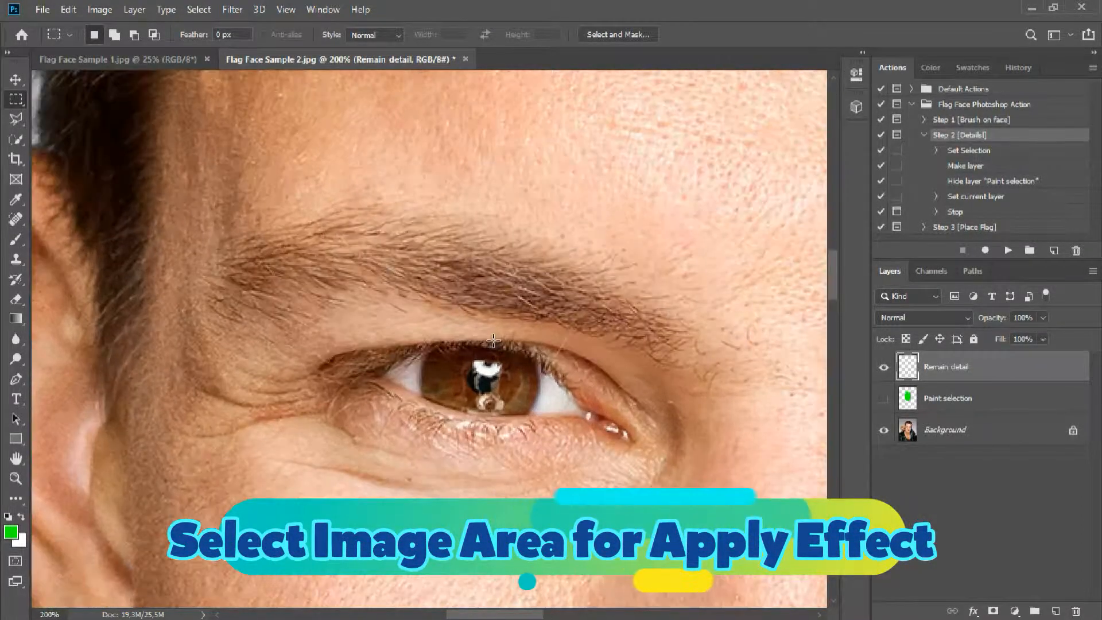
{"action": "left_click_drag", "start_coordinate": [544, 352], "coordinate": [479, 312]}
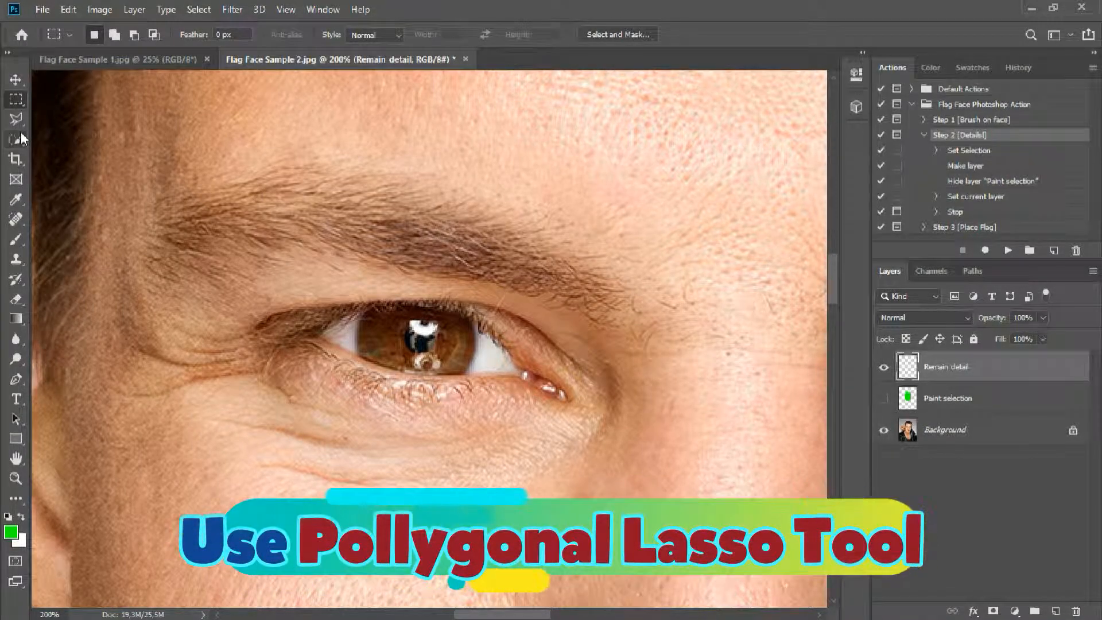
{"action": "key", "text": "alt+comma"}
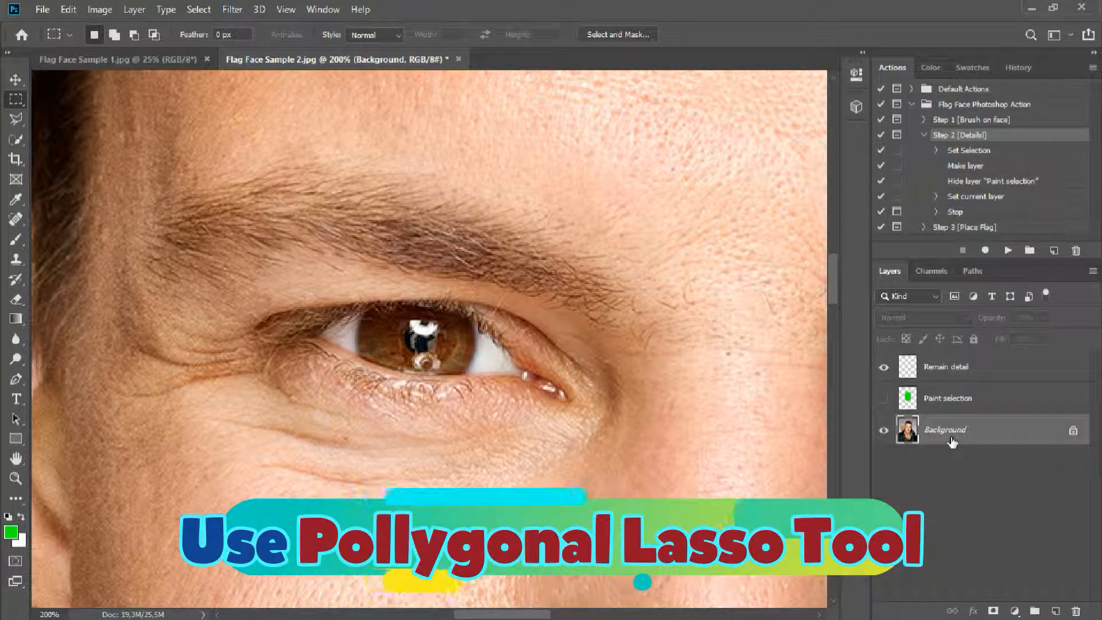
{"action": "left_click", "coordinate": [16, 121]}
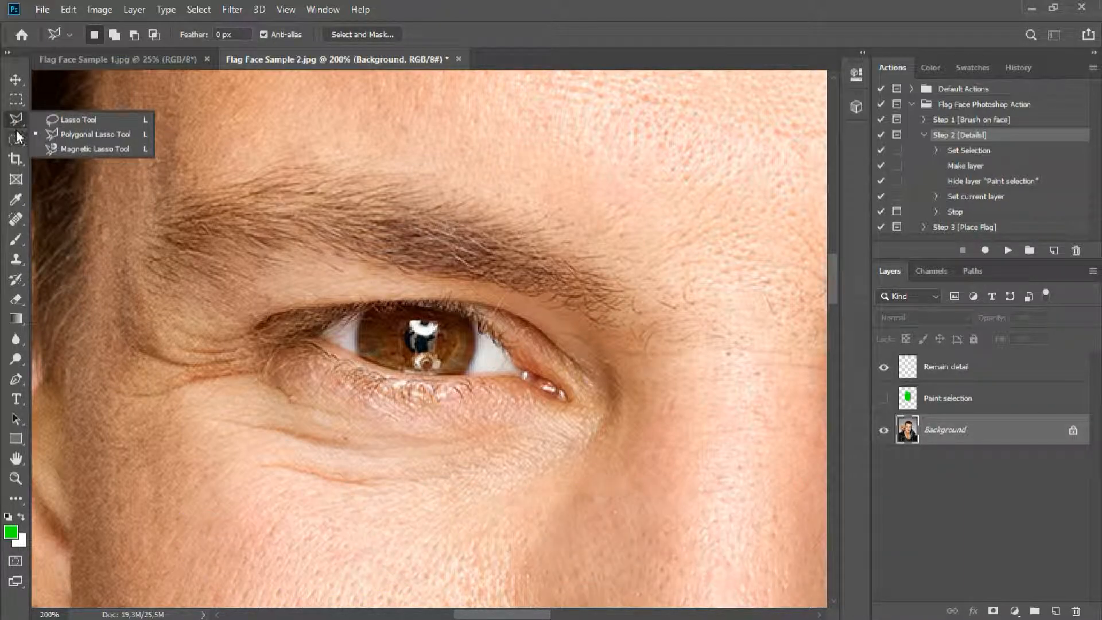
{"action": "left_click", "coordinate": [16, 140]}
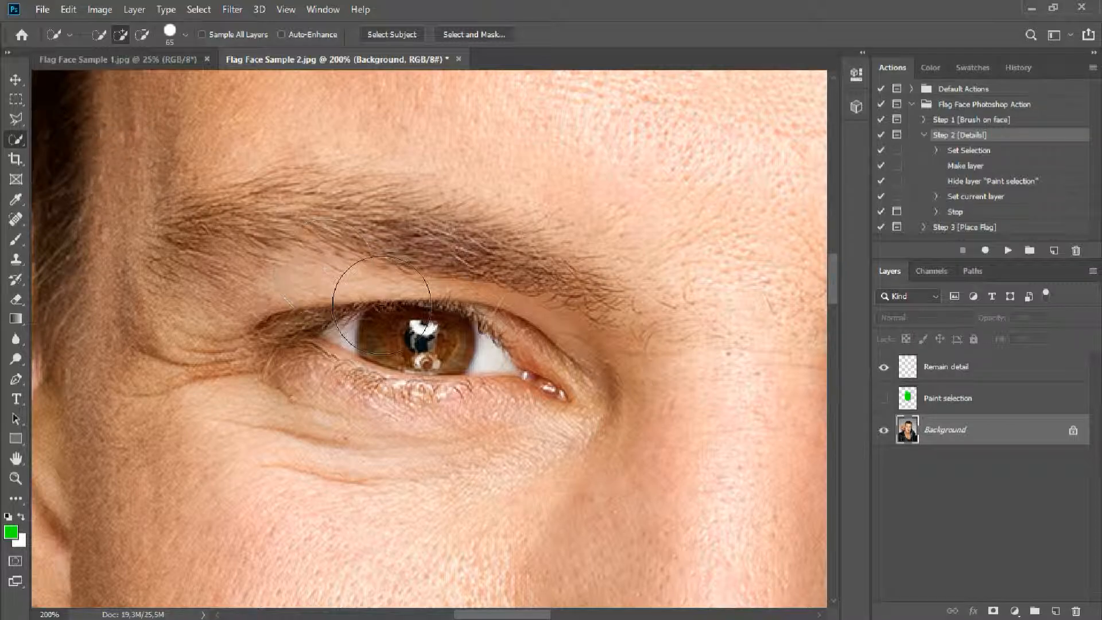
{"action": "right_click", "coordinate": [417, 344]}
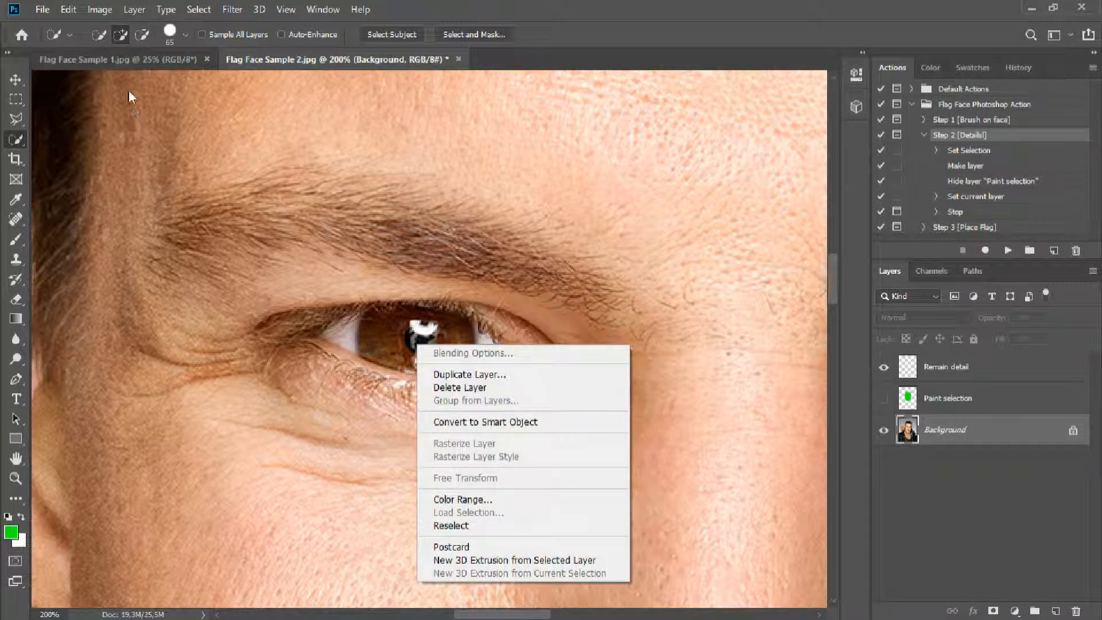
{"action": "left_click", "coordinate": [186, 33]}
{"action": "left_click", "coordinate": [186, 33]}
{"action": "left_click_drag", "start_coordinate": [148, 74], "coordinate": [122, 75]}
{"action": "left_click", "coordinate": [421, 336]}
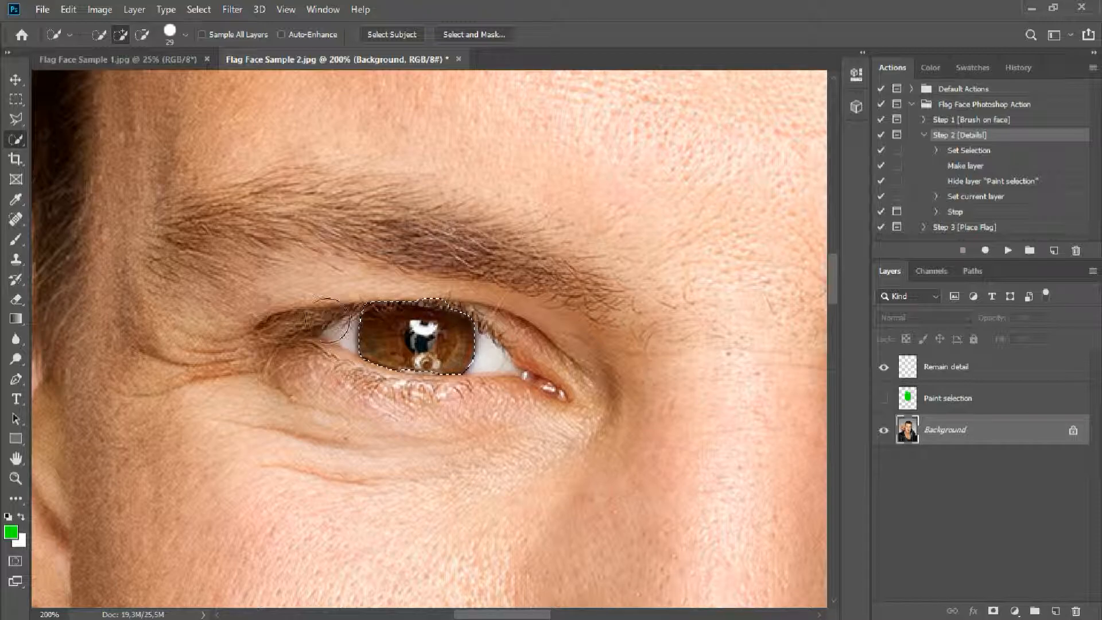
Step: Outline the visible eyeball nearer the kitten along both eyelids with the Polygonal Lasso tool
{"action": "left_click", "coordinate": [17, 118]}
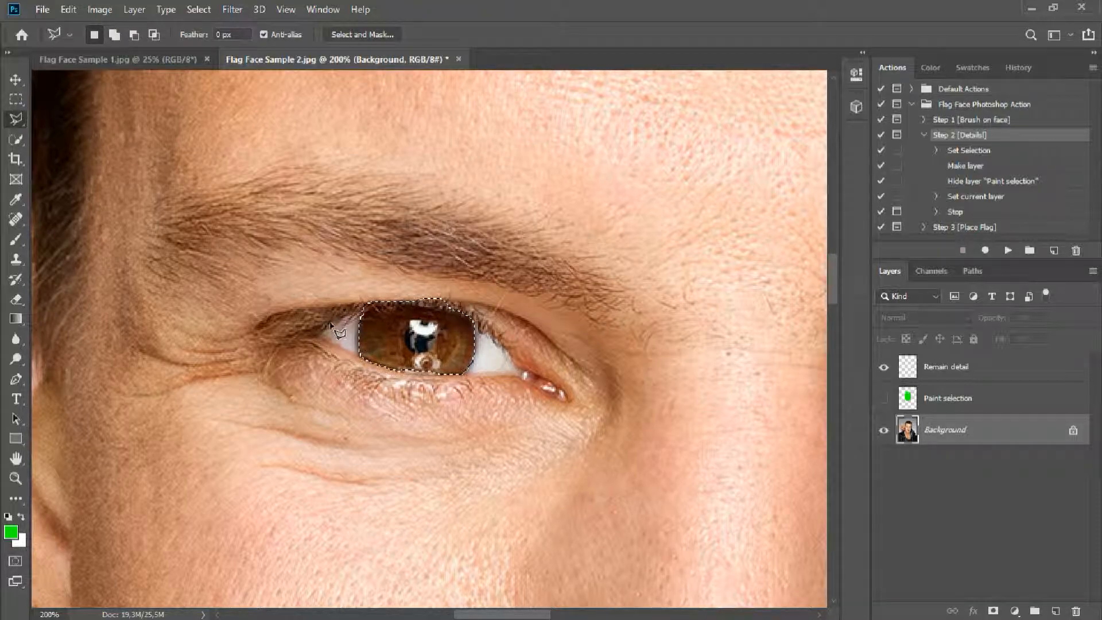
{"action": "left_click", "coordinate": [322, 335]}
{"action": "left_click", "coordinate": [348, 317]}
{"action": "left_click", "coordinate": [373, 305]}
{"action": "left_click", "coordinate": [400, 304]}
{"action": "left_click", "coordinate": [458, 311]}
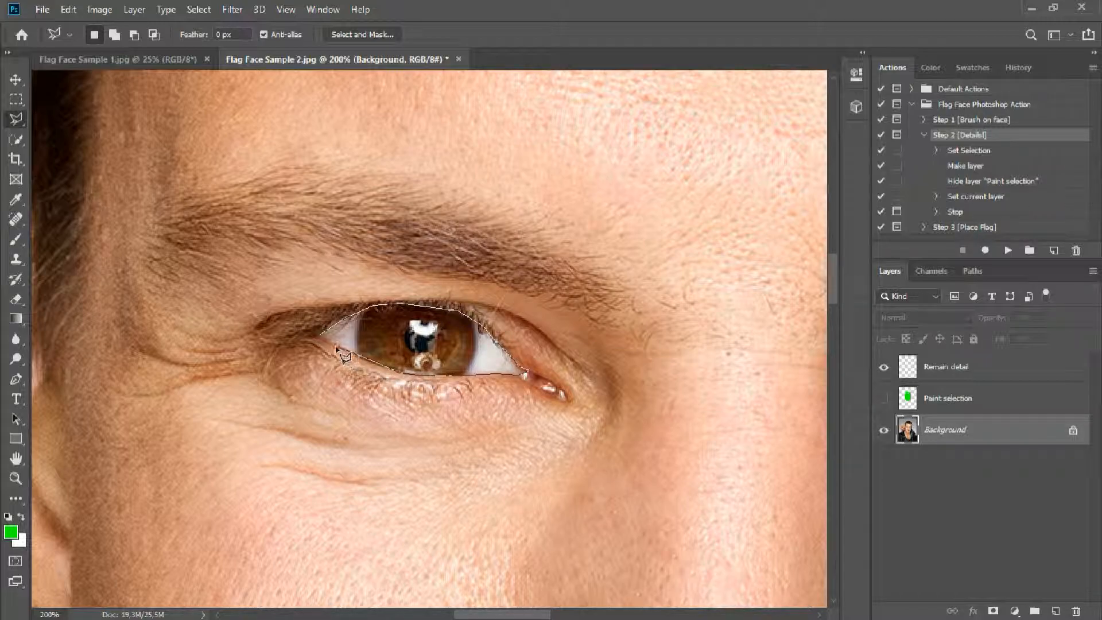
{"action": "left_click", "coordinate": [321, 335]}
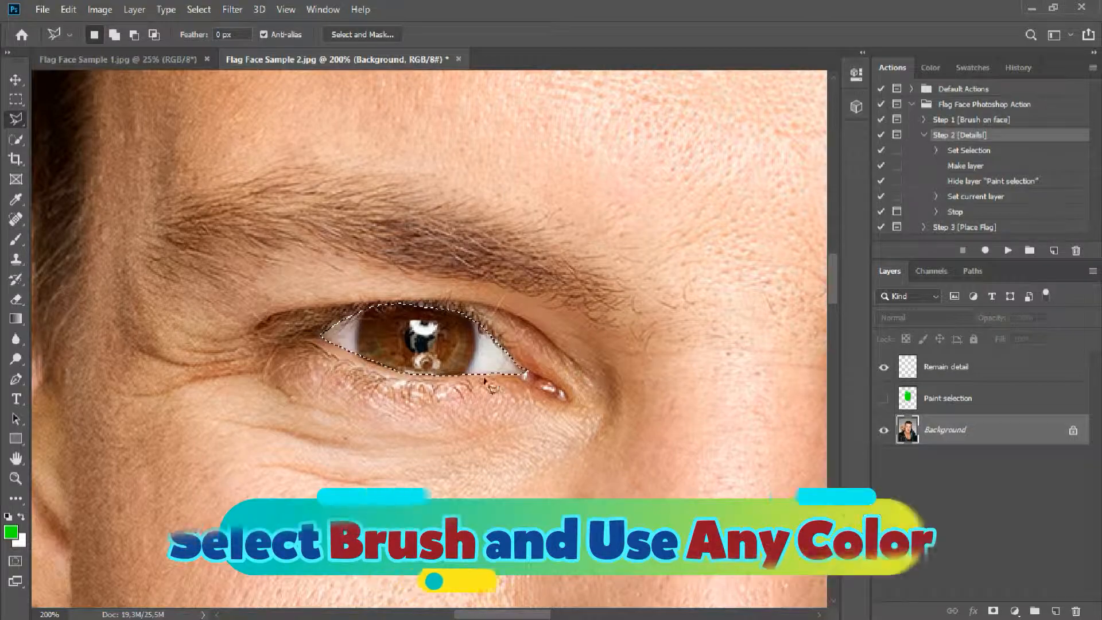
Step: Paint the eye selection magenta (#db0bf4) on the Remain detail layer with a 111 px brush
{"action": "left_click", "coordinate": [927, 368]}
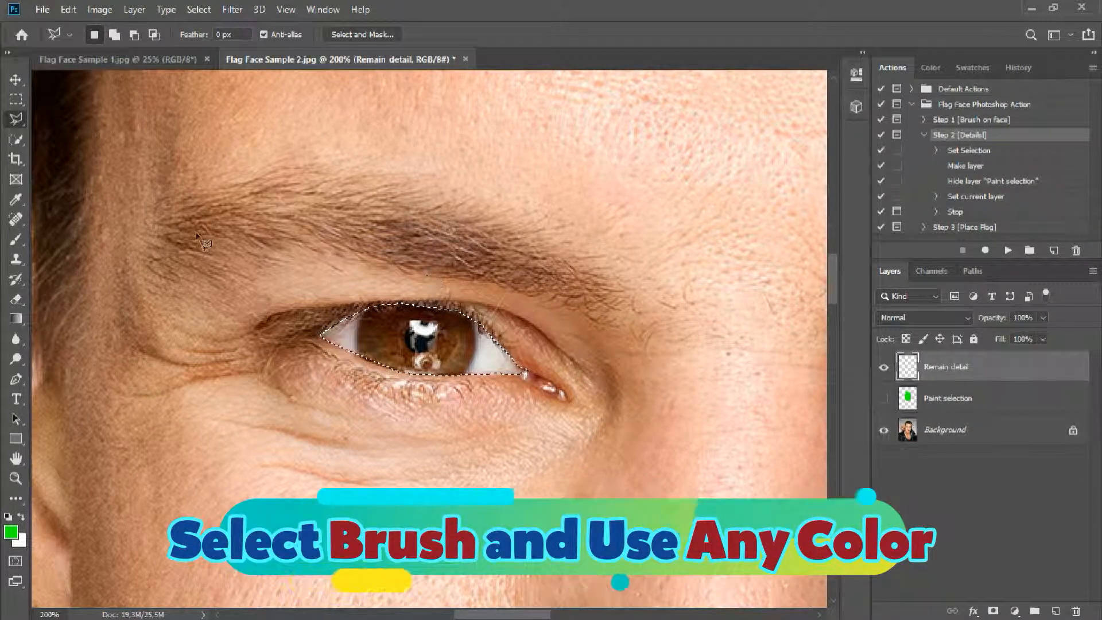
{"action": "left_click", "coordinate": [17, 242]}
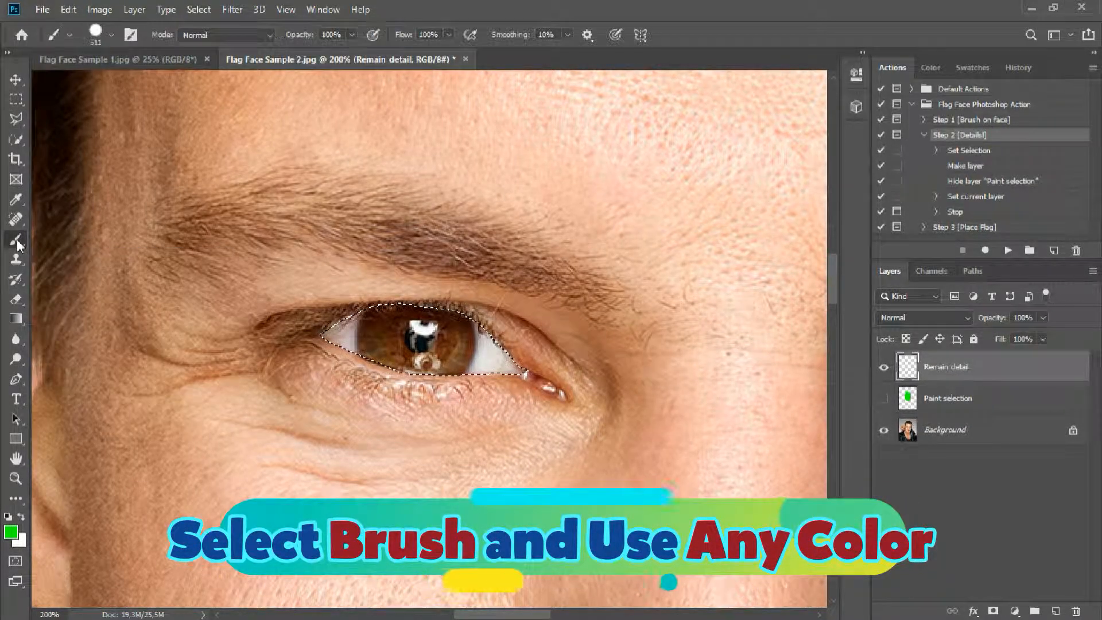
{"action": "left_click", "coordinate": [11, 532]}
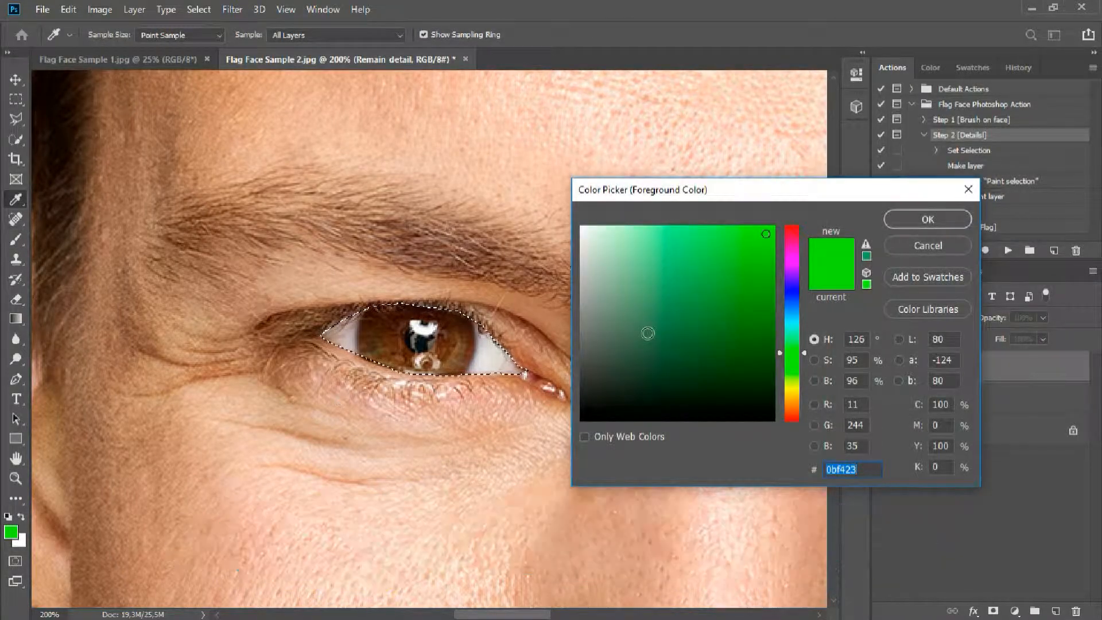
{"action": "left_click", "coordinate": [792, 262]}
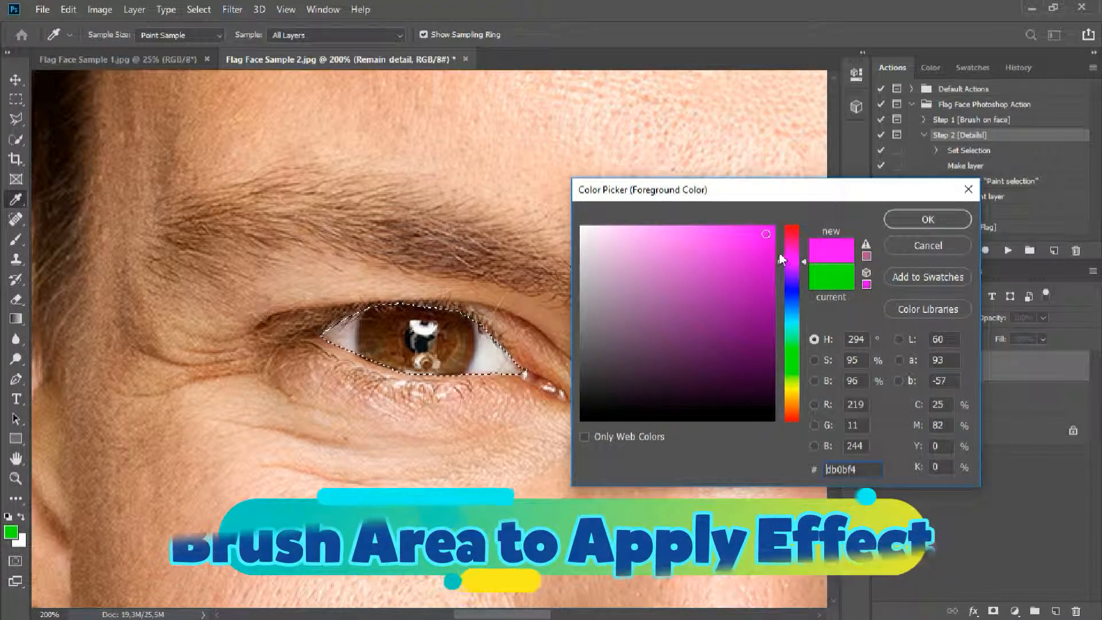
{"action": "left_click", "coordinate": [916, 220]}
{"action": "right_click", "coordinate": [593, 340]}
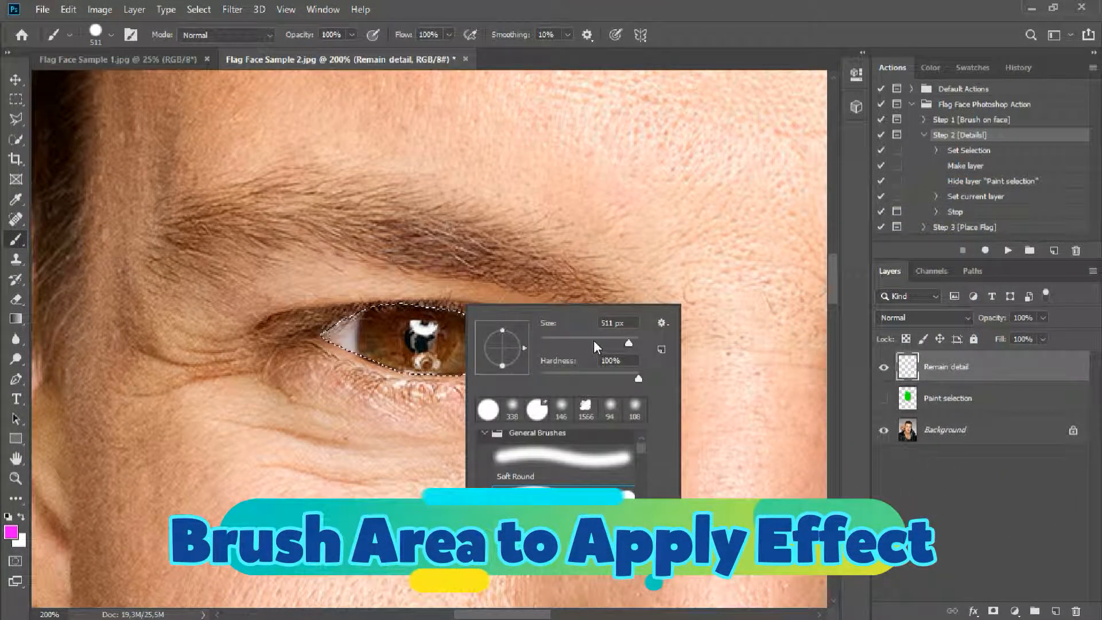
{"action": "left_click", "coordinate": [422, 323]}
{"action": "left_click_drag", "start_coordinate": [504, 338], "coordinate": [404, 337]}
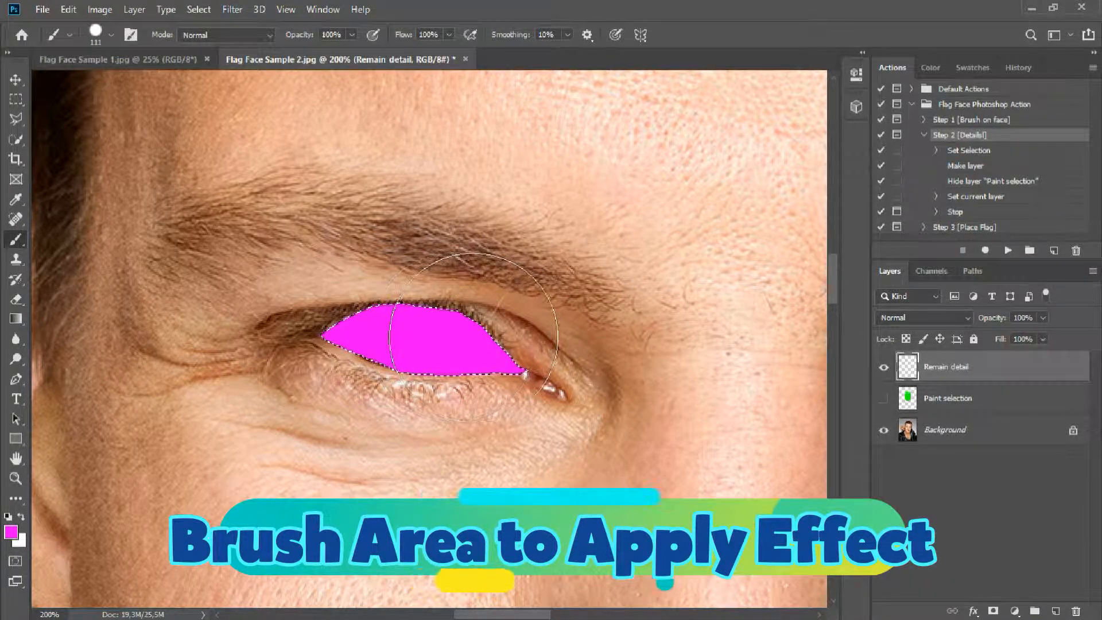
Step: Outline the man's other eye from corner to corner along the eyelids with the Polygonal Lasso tool
{"action": "left_click_drag", "start_coordinate": [615, 337], "coordinate": [184, 313]}
{"action": "left_click_drag", "start_coordinate": [588, 318], "coordinate": [432, 302]}
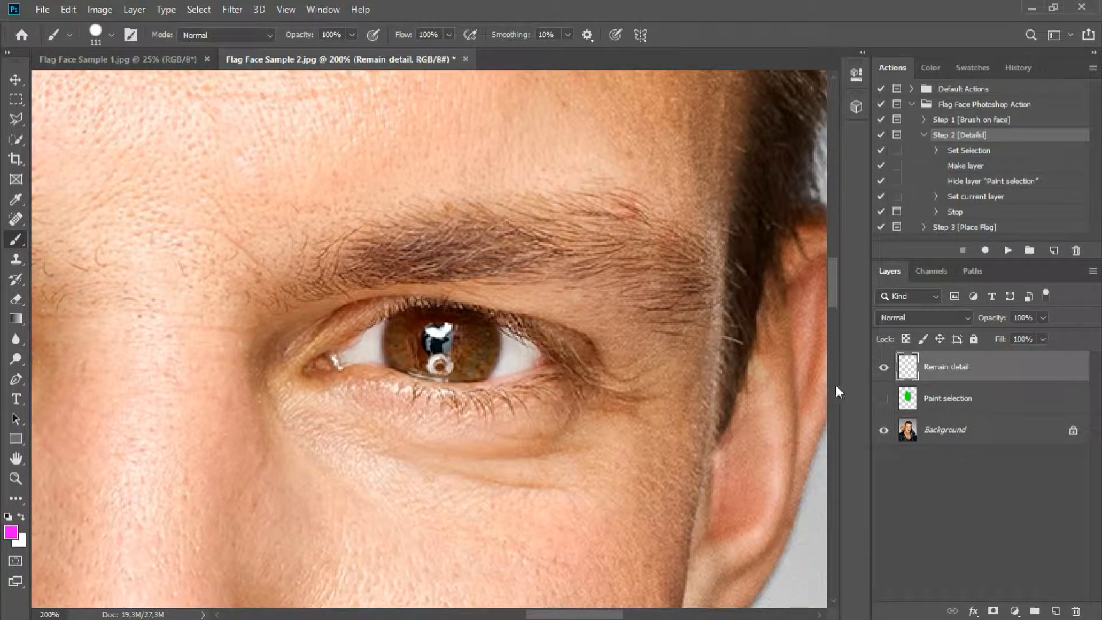
{"action": "left_click", "coordinate": [17, 119]}
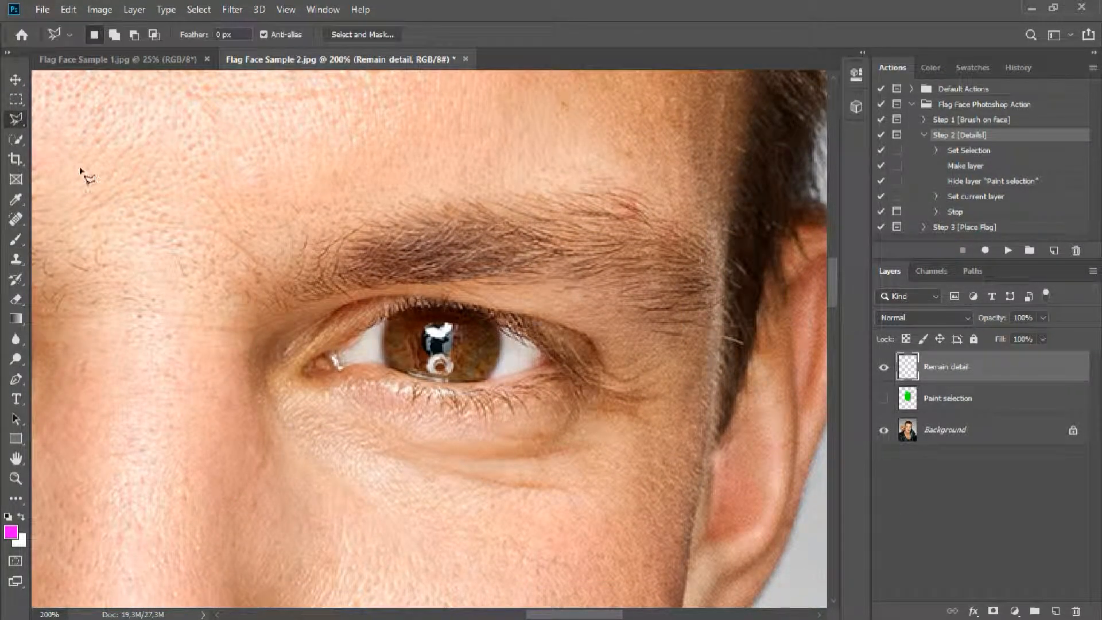
{"action": "left_click", "coordinate": [334, 367]}
{"action": "left_click", "coordinate": [400, 313]}
{"action": "left_click", "coordinate": [461, 310]}
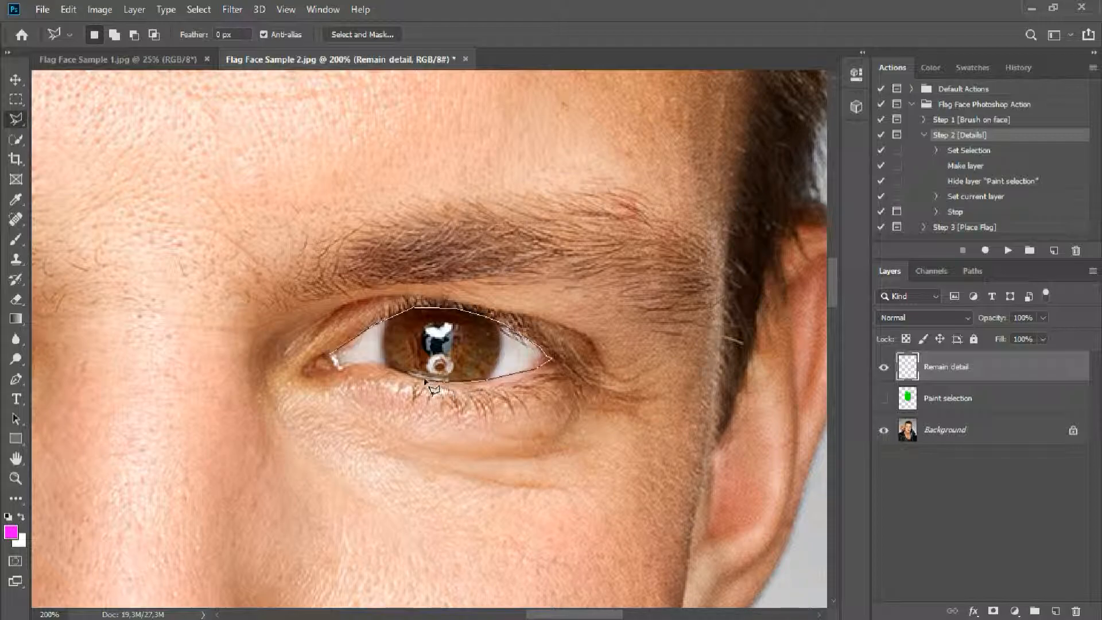
{"action": "left_click", "coordinate": [332, 355]}
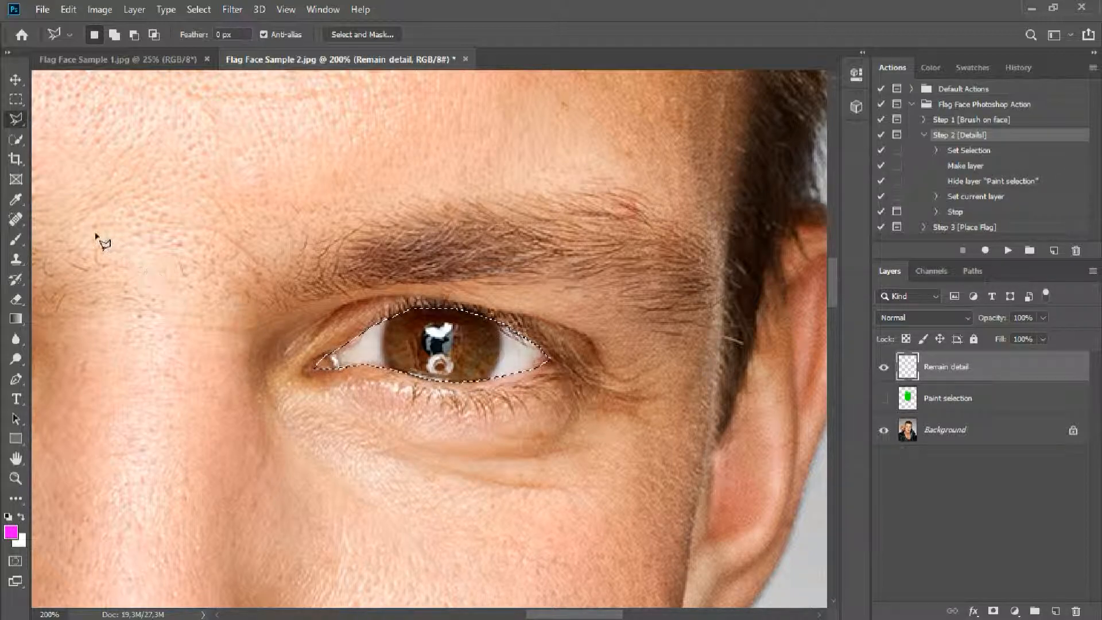
Step: Paint the second eye's selection magenta on the Remain detail layer with the 111 px brush
{"action": "left_click", "coordinate": [16, 240]}
{"action": "left_click", "coordinate": [305, 351]}
{"action": "mouse_move", "coordinate": [305, 351]}
{"action": "left_mouse_down"}
{"action": "mouse_move", "coordinate": [406, 341]}
{"action": "mouse_move", "coordinate": [517, 345]}
{"action": "left_mouse_up"}
Step: Outline the man's lips from one mouth corner to the other and back with the Polygonal Lasso tool
{"action": "left_click_drag", "start_coordinate": [316, 324], "coordinate": [600, 330]}
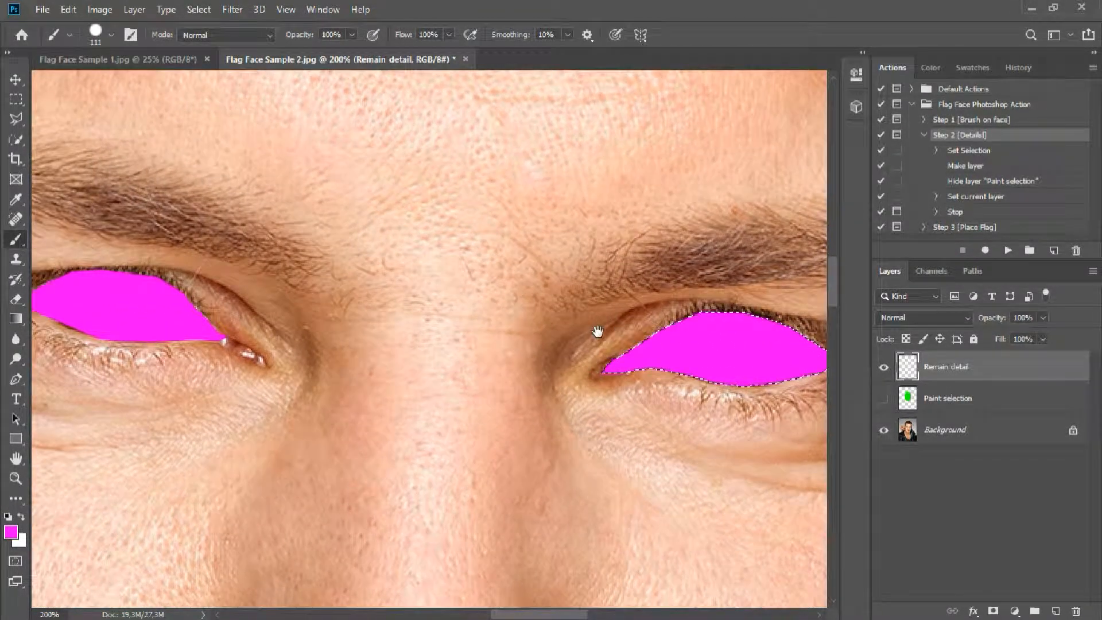
{"action": "left_click", "coordinate": [16, 118]}
{"action": "left_click_drag", "start_coordinate": [445, 586], "coordinate": [447, 306]}
{"action": "scroll", "coordinate": [447, 306], "scroll_direction": "down", "scroll_amount": 5}
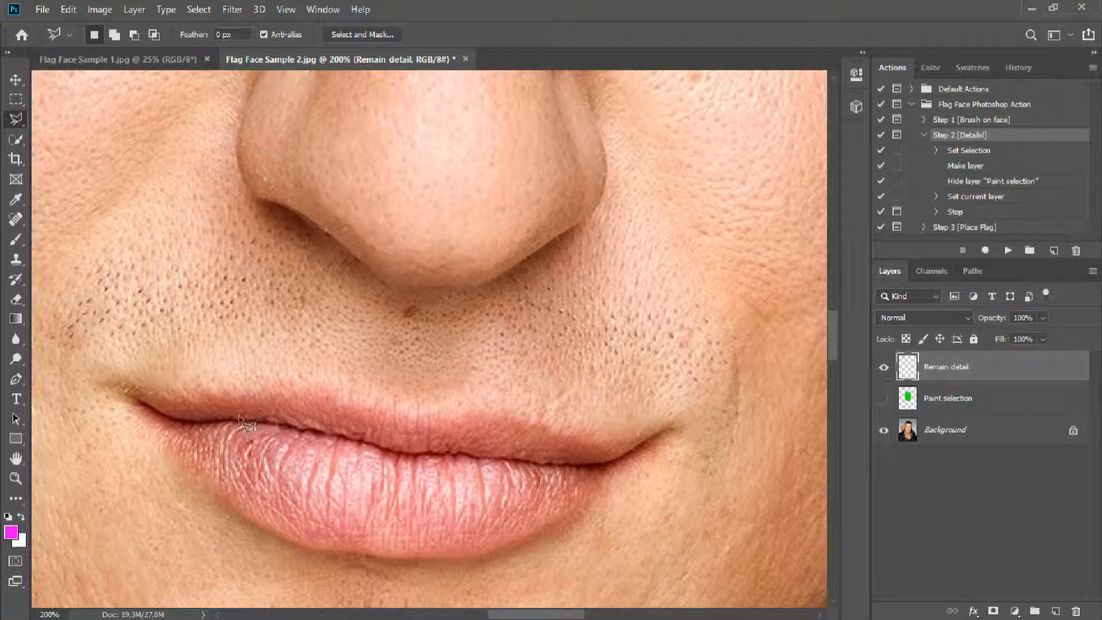
{"action": "left_click", "coordinate": [125, 389]}
{"action": "left_click_drag", "start_coordinate": [309, 400], "coordinate": [328, 404]}
{"action": "left_click_drag", "start_coordinate": [412, 411], "coordinate": [457, 408]}
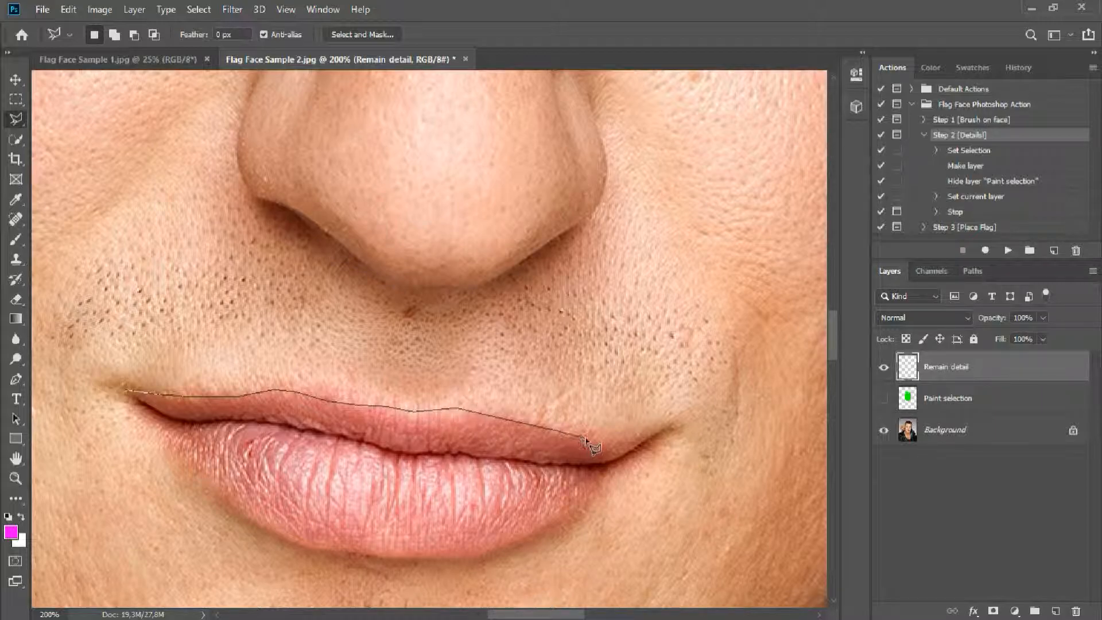
{"action": "left_click", "coordinate": [621, 446]}
{"action": "left_click_drag", "start_coordinate": [667, 432], "coordinate": [539, 535]}
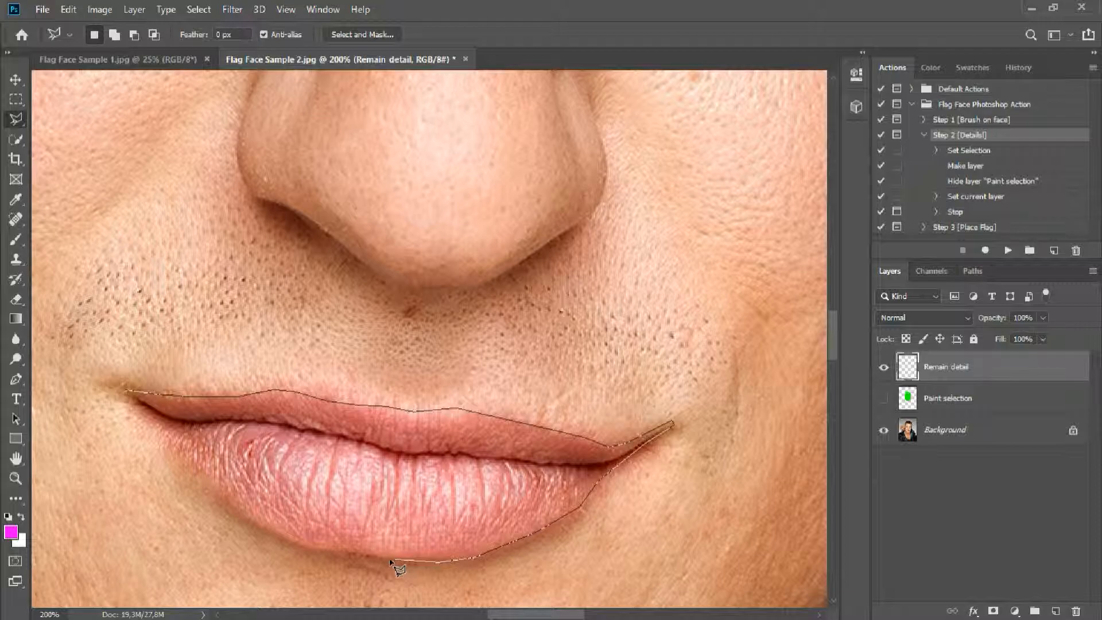
{"action": "left_click_drag", "start_coordinate": [367, 561], "coordinate": [317, 554]}
{"action": "left_click_drag", "start_coordinate": [223, 497], "coordinate": [185, 464]}
{"action": "left_click_drag", "start_coordinate": [125, 393], "coordinate": [126, 391]}
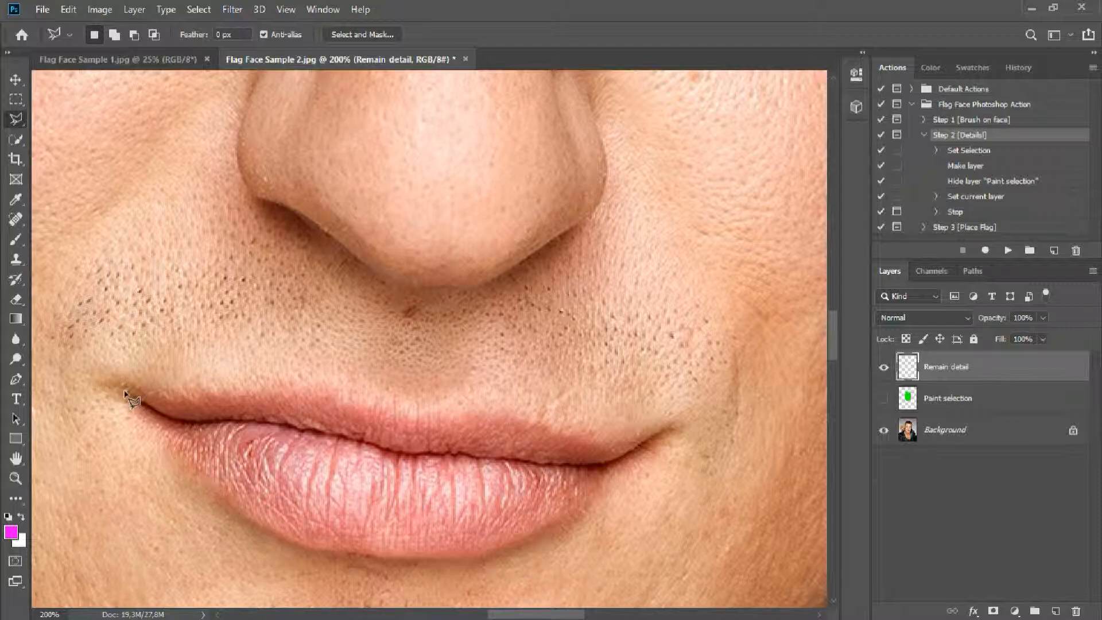
Step: Paint the whole lip selection magenta on the Remain detail layer with the 111 px brush, and deselect
{"action": "left_click", "coordinate": [15, 239]}
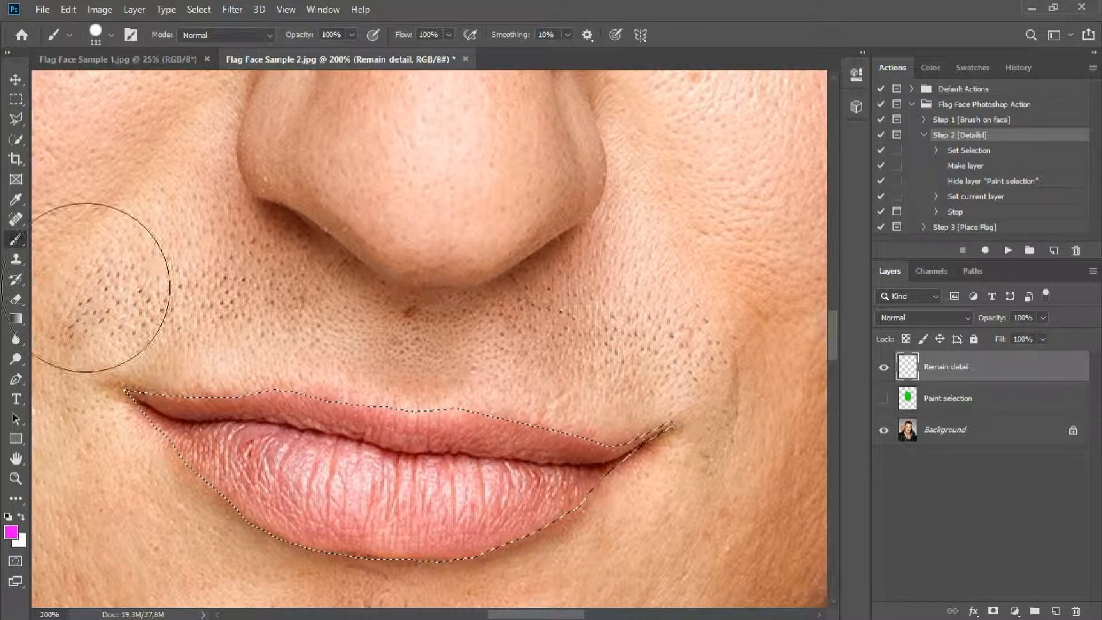
{"action": "mouse_move", "coordinate": [189, 405]}
{"action": "left_mouse_down"}
{"action": "mouse_move", "coordinate": [639, 429]}
{"action": "mouse_move", "coordinate": [292, 492]}
{"action": "left_mouse_up"}
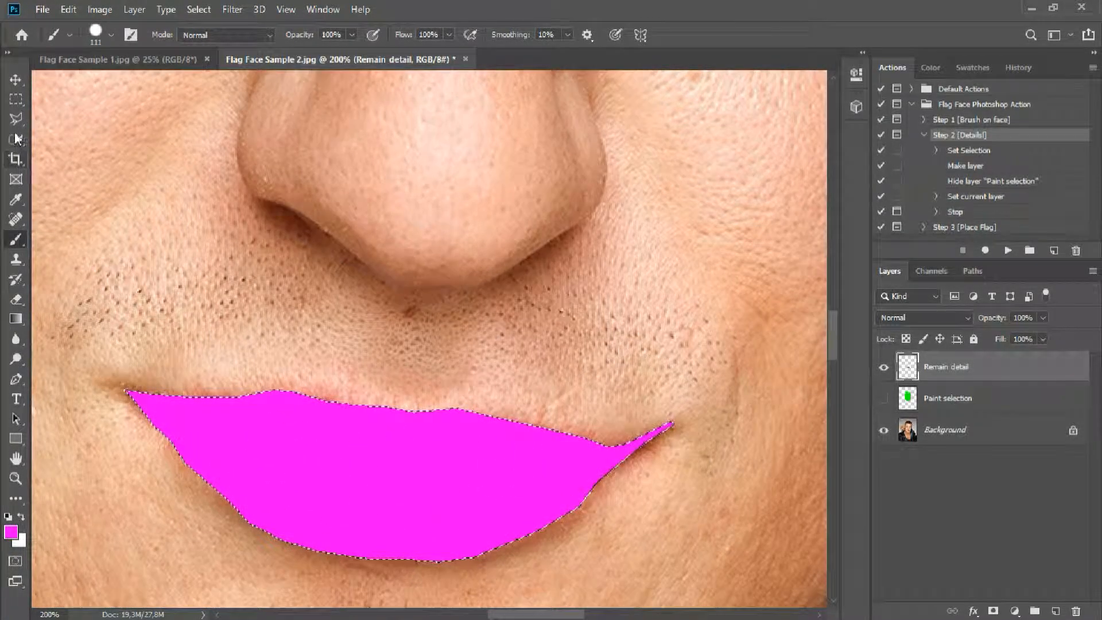
{"action": "left_click", "coordinate": [15, 99]}
{"action": "left_click", "coordinate": [163, 224]}
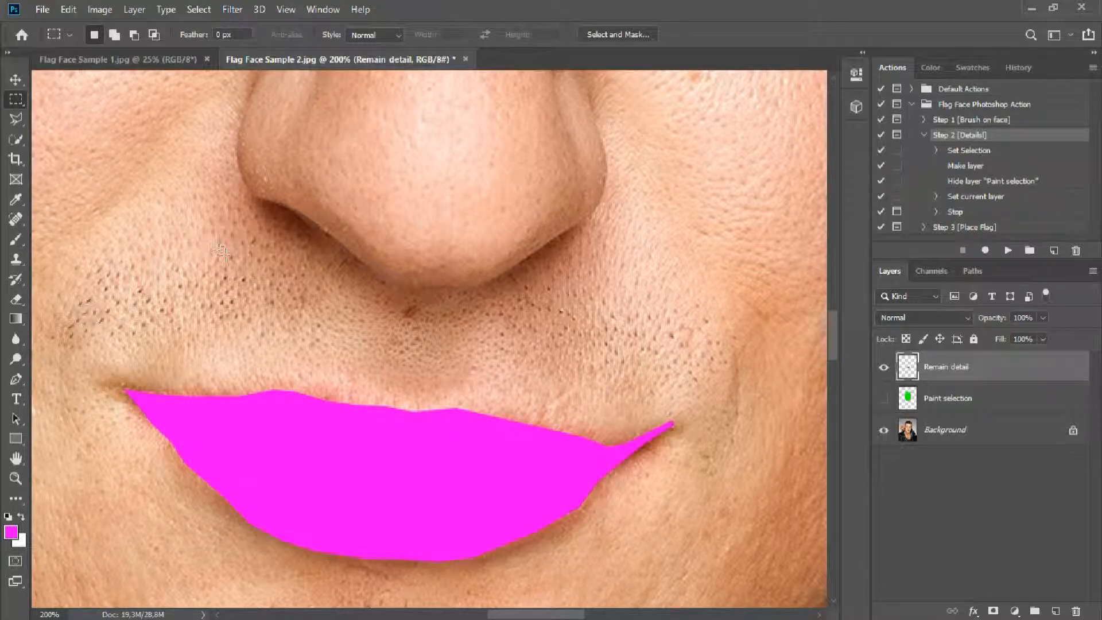
Step: Show the Paint selection layer briefly to check the painted eyes and lips against the green face area, and hide it again
{"action": "key", "text": "ctrl+minus"}
{"action": "key", "text": "ctrl+minus"}
{"action": "key", "text": "ctrl+minus"}
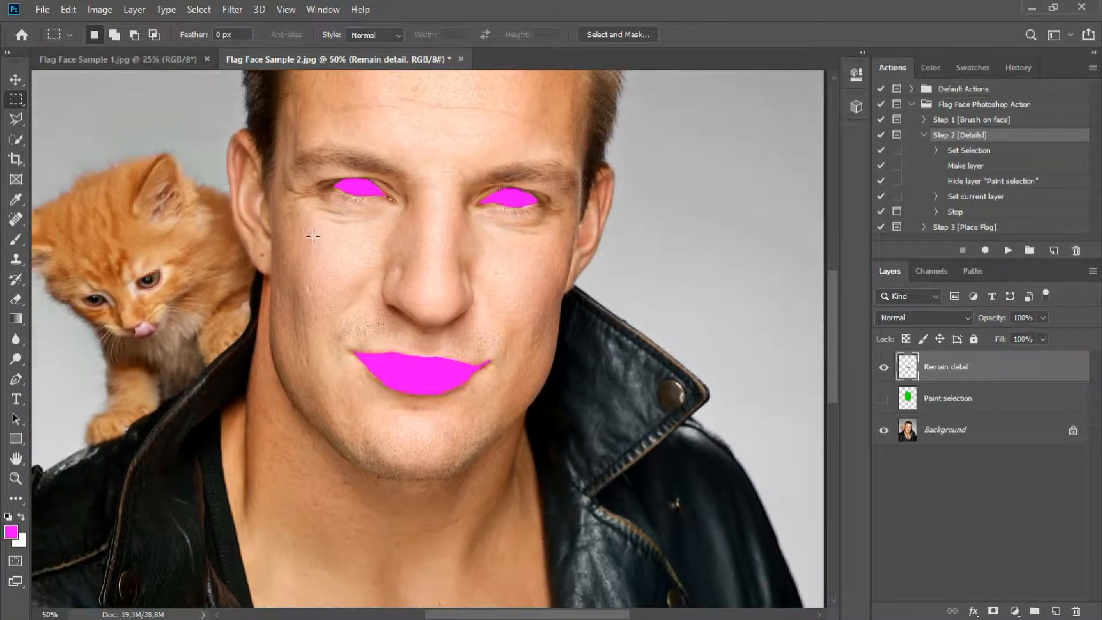
{"action": "scroll", "coordinate": [509, 206], "scroll_direction": "up", "scroll_amount": 4}
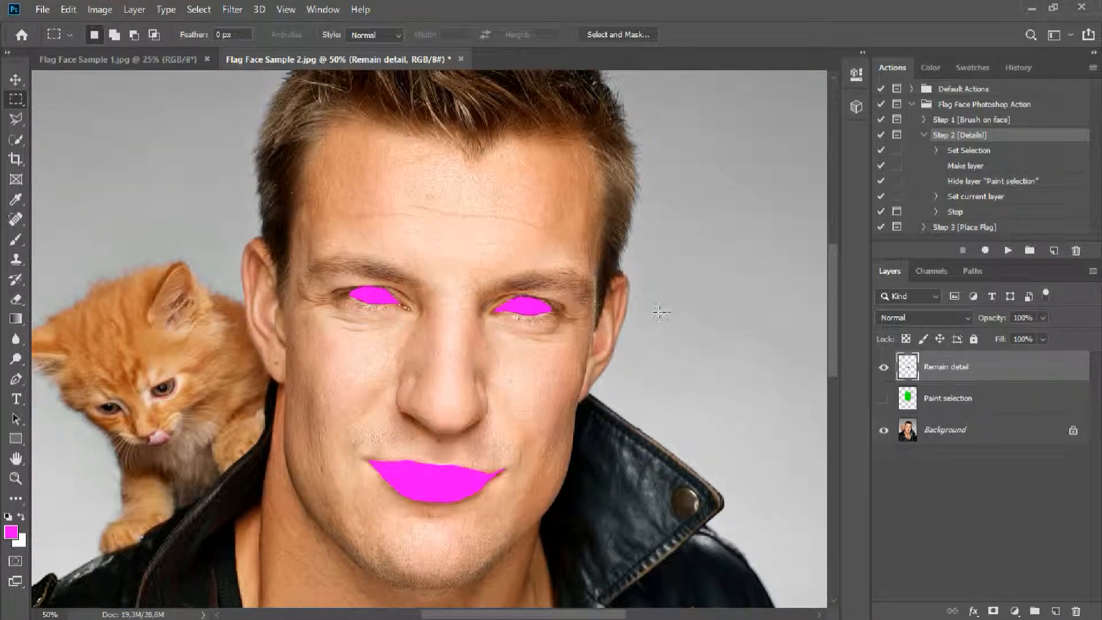
{"action": "left_click", "coordinate": [884, 400]}
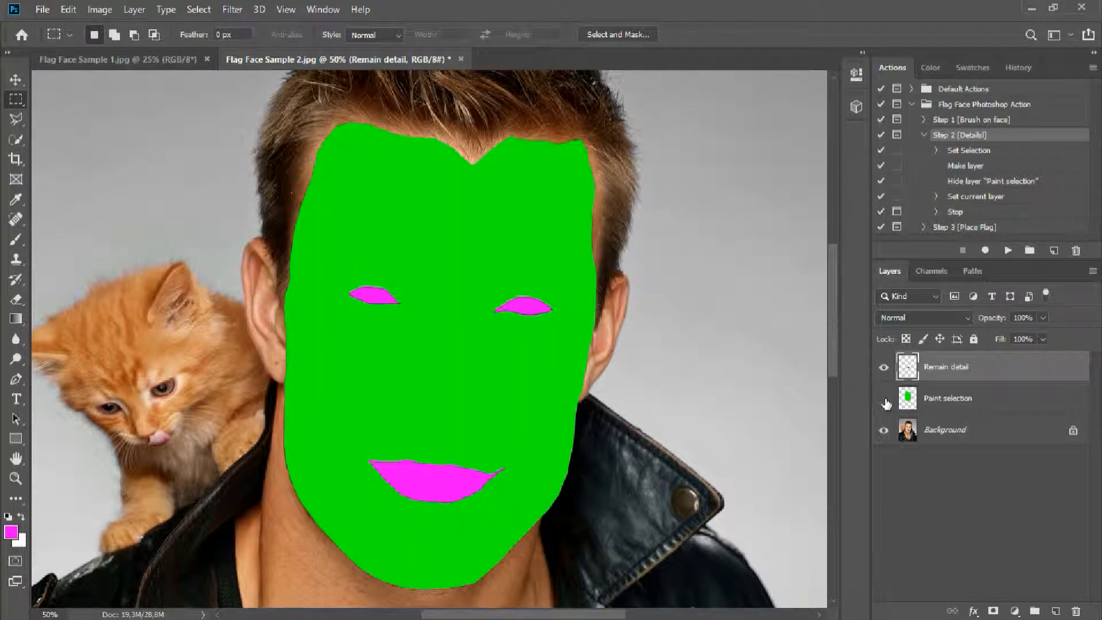
{"action": "left_click", "coordinate": [885, 401]}
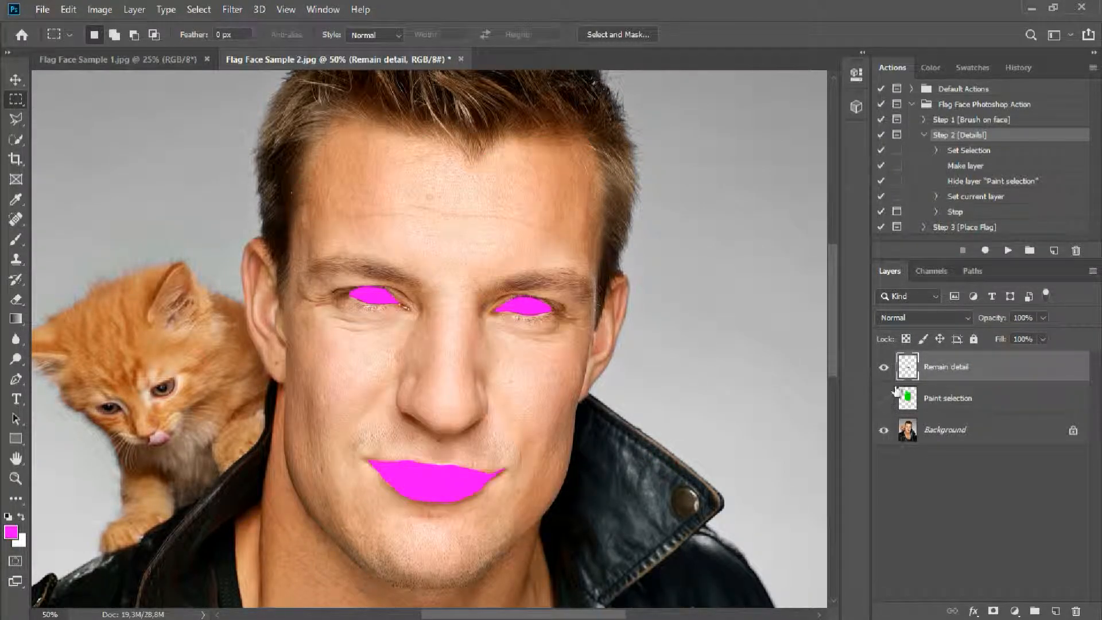
Step: Show the Paint selection layer again and run the Step 3 [Place Flag] action
{"action": "left_click", "coordinate": [884, 401]}
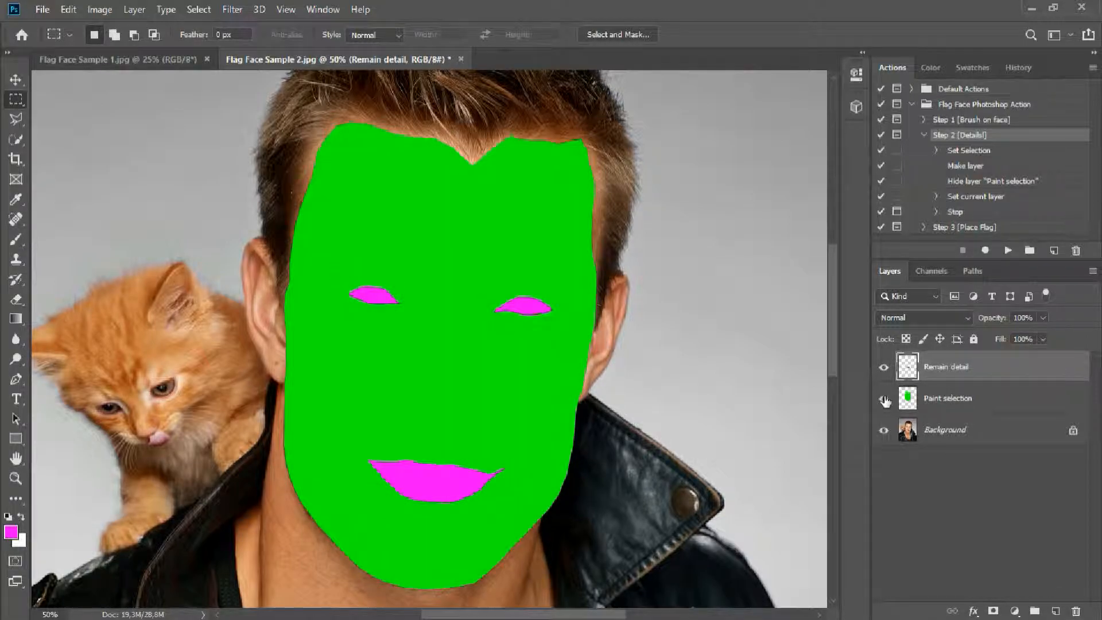
{"action": "left_click", "coordinate": [924, 136]}
{"action": "left_click", "coordinate": [936, 152]}
{"action": "left_click", "coordinate": [924, 150]}
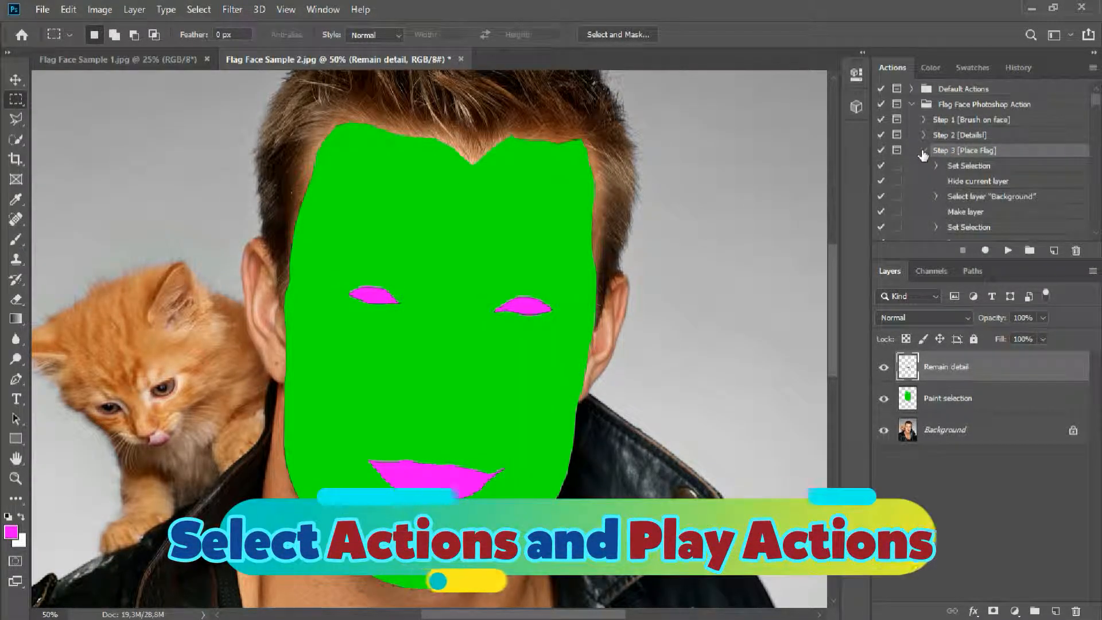
{"action": "left_click", "coordinate": [1007, 251]}
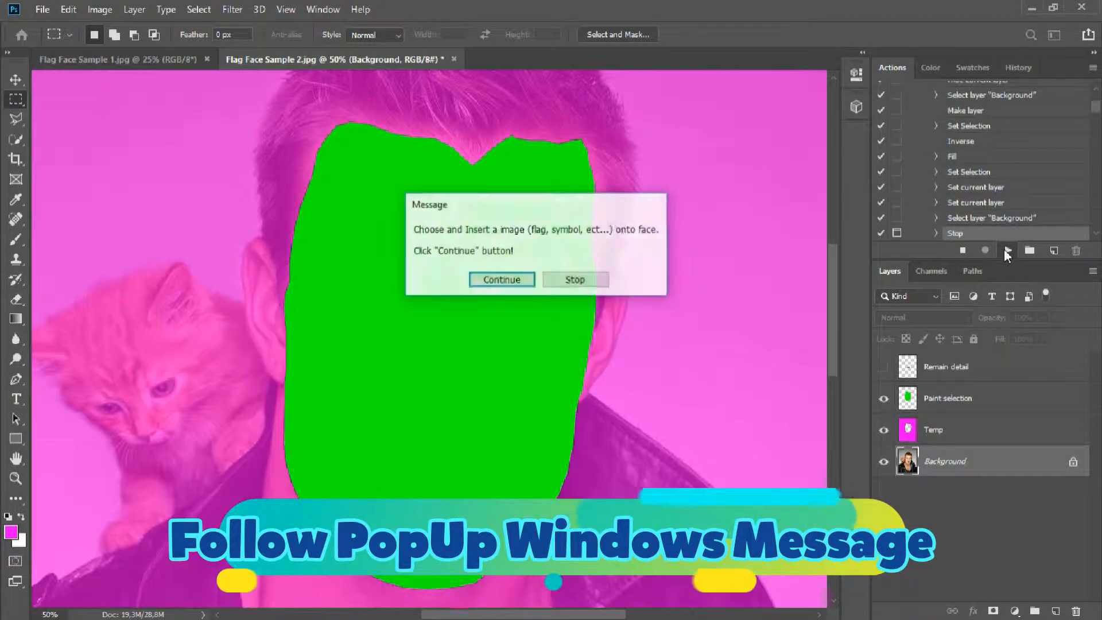
Step: Continue the action and place the flag image 03.png from the Flag Face\Flags folder
{"action": "left_click", "coordinate": [501, 279]}
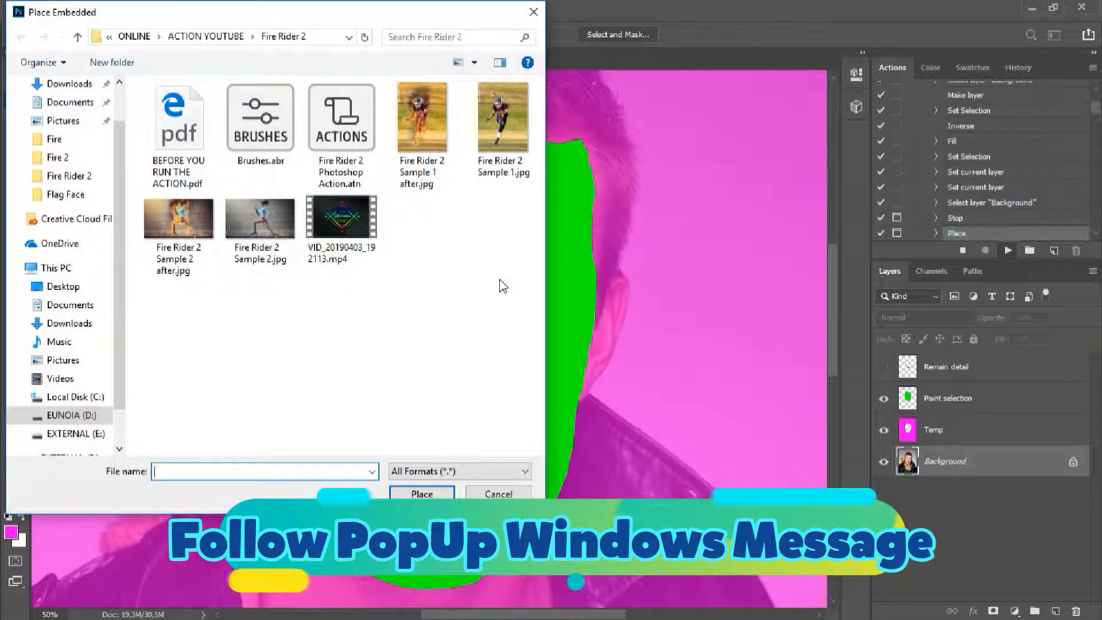
{"action": "left_click", "coordinate": [78, 36]}
{"action": "scroll", "coordinate": [342, 270], "scroll_direction": "down", "scroll_amount": 2}
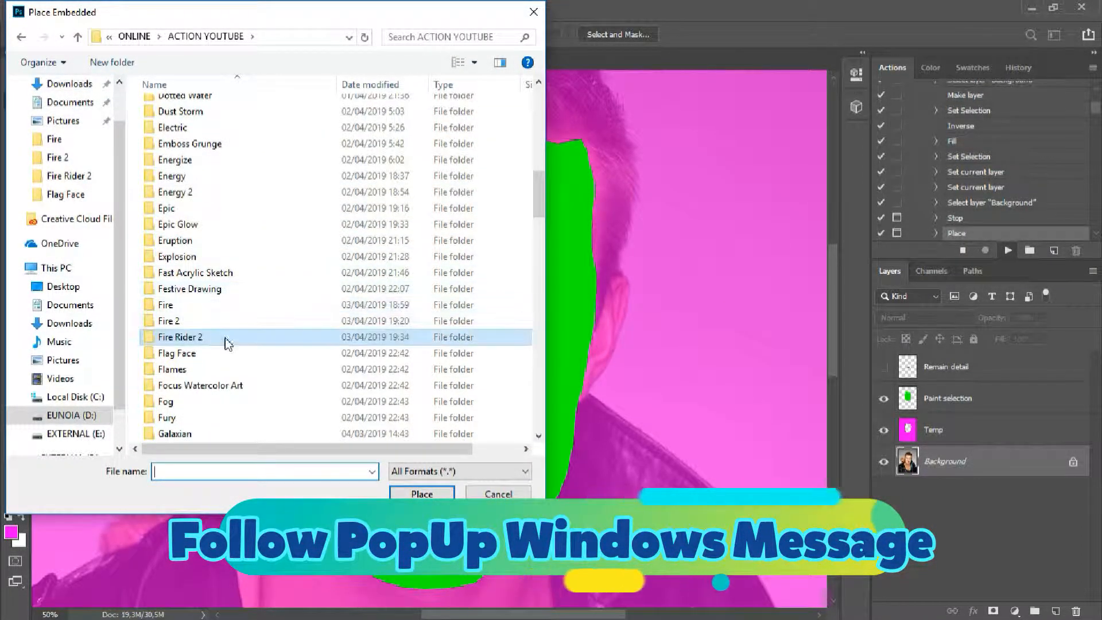
{"action": "double_click", "coordinate": [198, 355]}
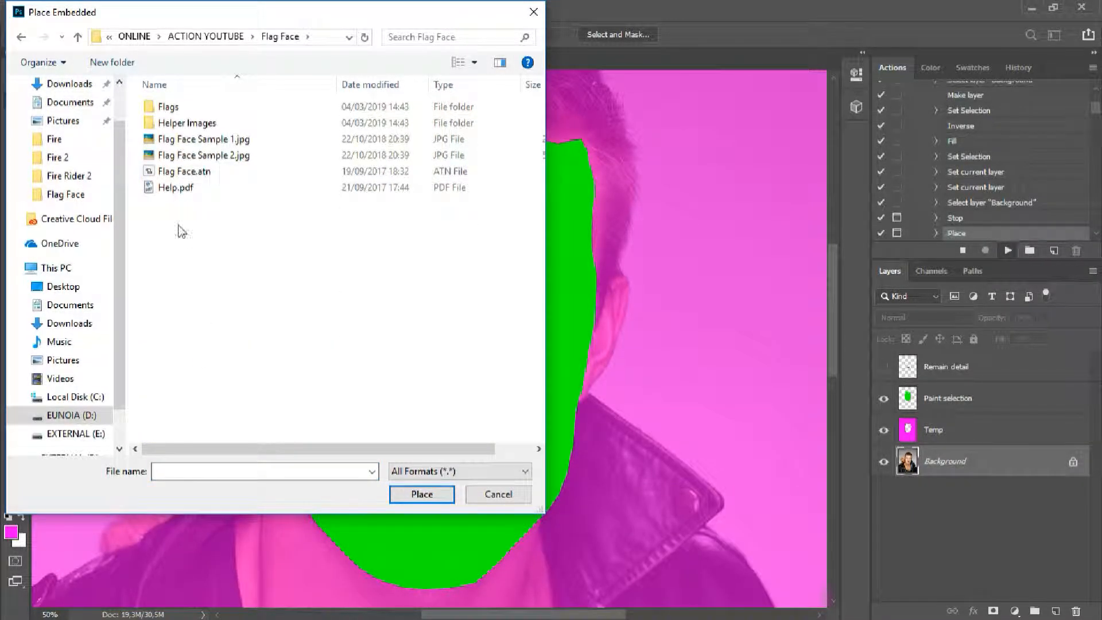
{"action": "left_click", "coordinate": [172, 109]}
{"action": "double_click", "coordinate": [175, 114]}
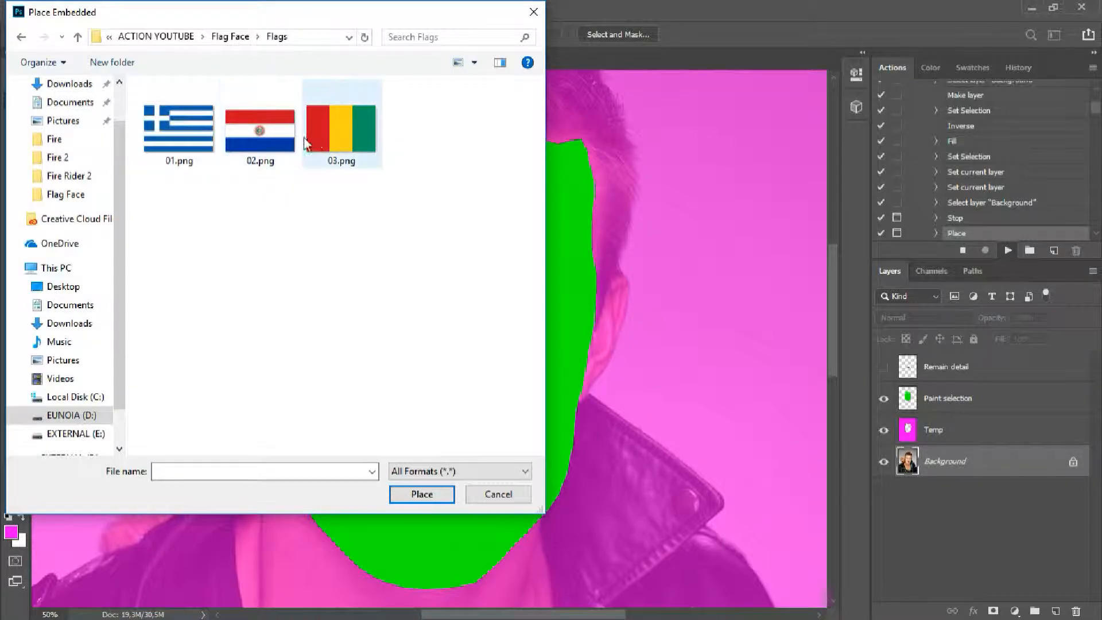
{"action": "left_click", "coordinate": [344, 132]}
{"action": "double_click", "coordinate": [344, 133]}
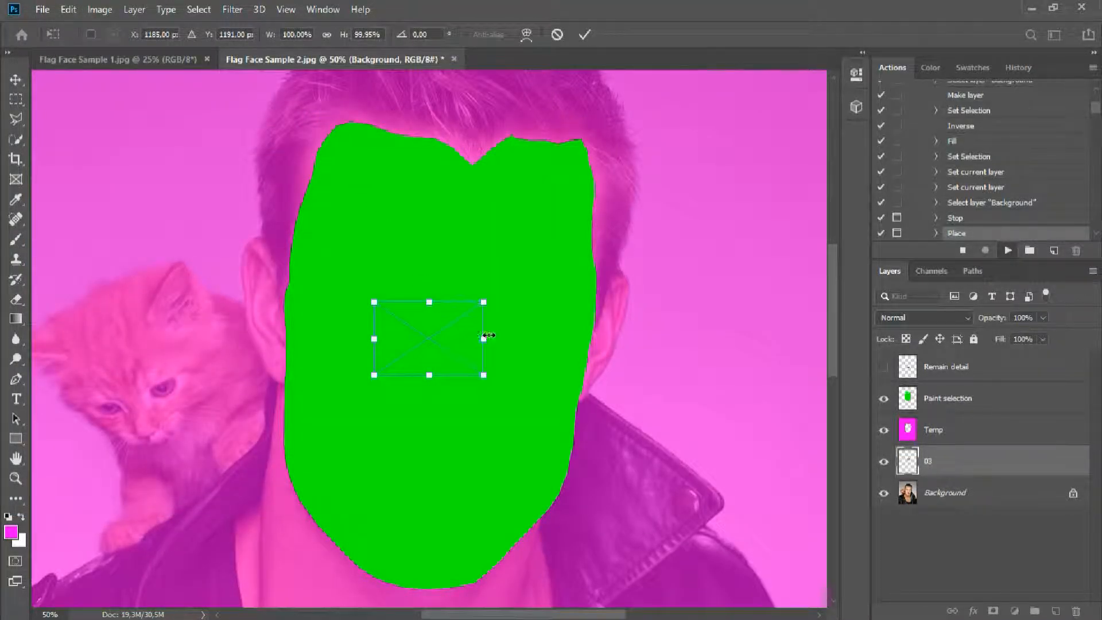
Step: Enlarge the placed flag proportionally to about 605% and centre it over the green face area
{"action": "left_click_drag", "start_coordinate": [485, 338], "coordinate": [596, 339]}
{"action": "left_click_drag", "start_coordinate": [375, 339], "coordinate": [260, 339]}
{"action": "left_click_drag", "start_coordinate": [596, 338], "coordinate": [724, 340]}
{"action": "left_click_drag", "start_coordinate": [259, 337], "coordinate": [128, 331]}
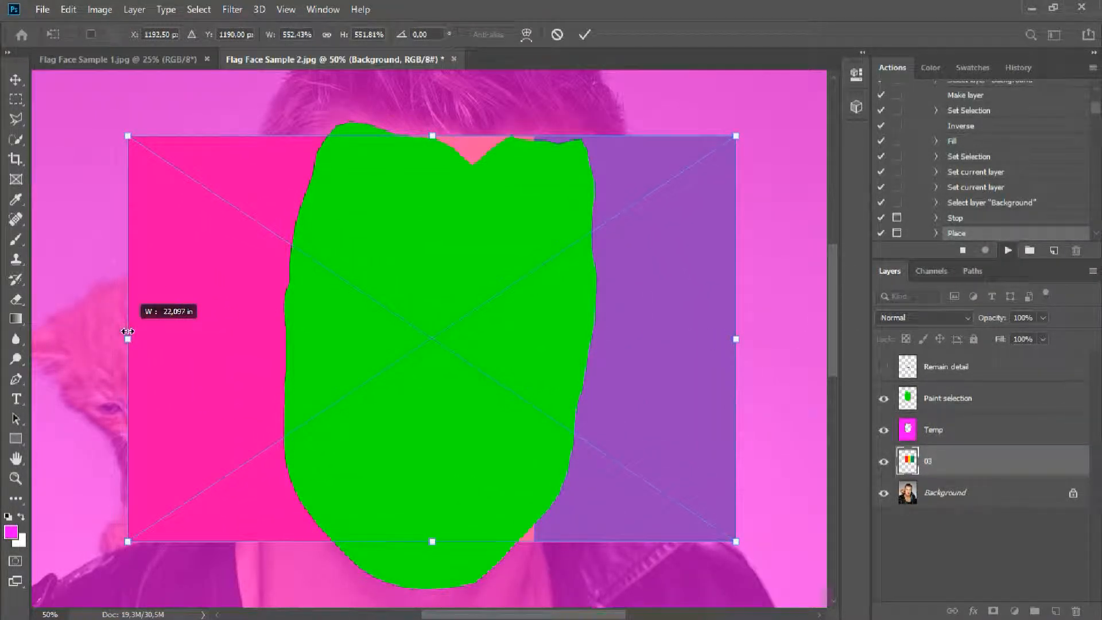
{"action": "left_click_drag", "start_coordinate": [651, 308], "coordinate": [666, 312]}
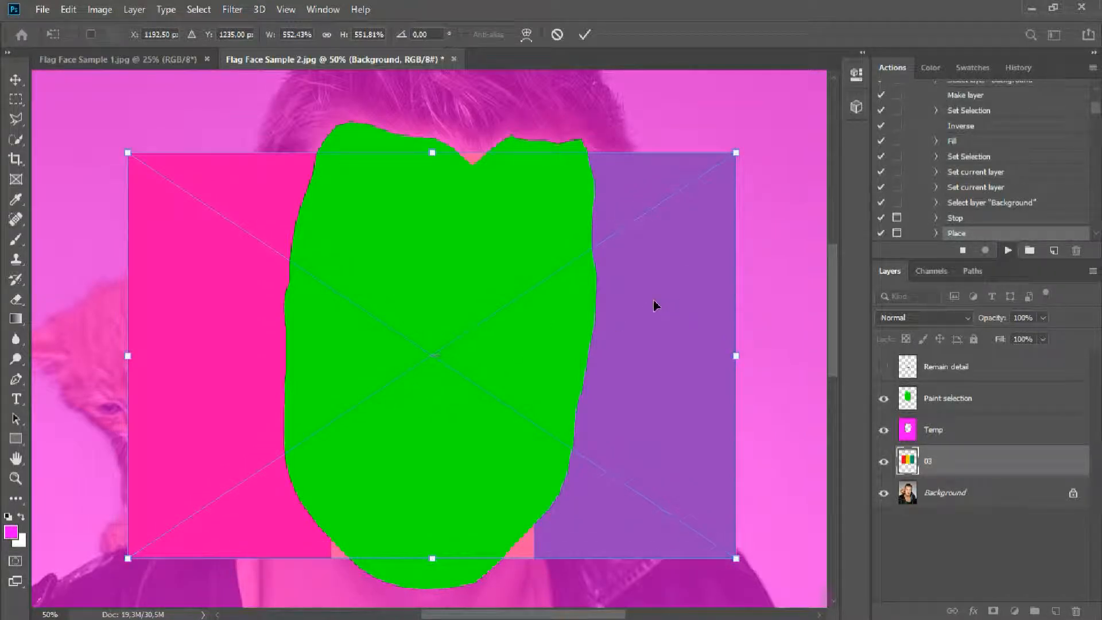
{"action": "left_click_drag", "start_coordinate": [741, 358], "coordinate": [791, 357]}
{"action": "left_click_drag", "start_coordinate": [693, 368], "coordinate": [671, 364]}
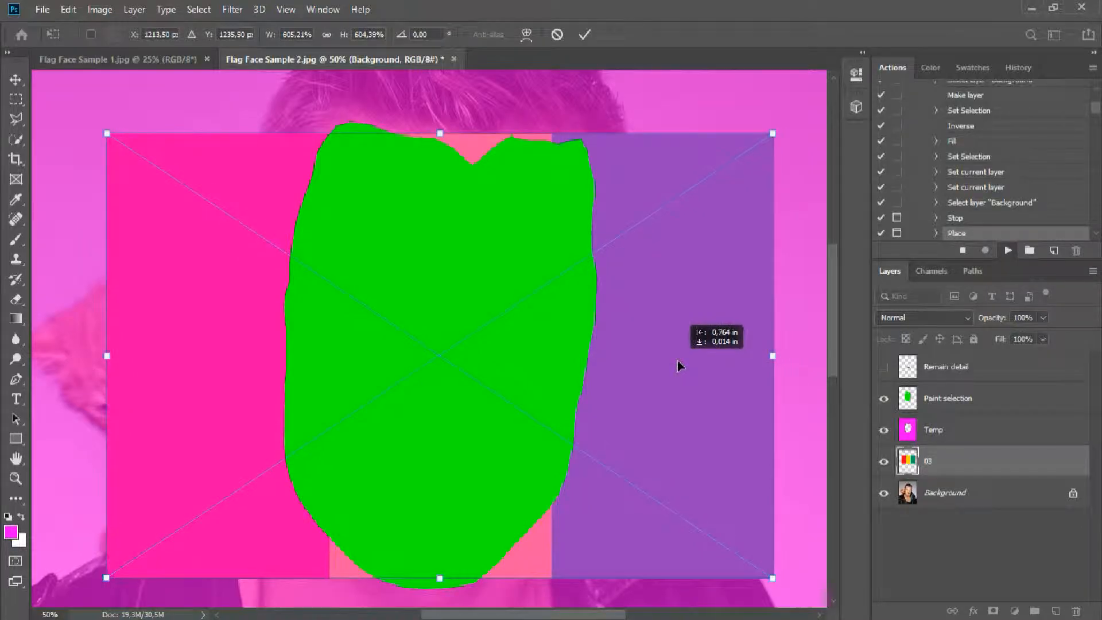
Step: Scale the flag up to about 644% so it covers the green area from hairline to chin, and commit the placement
{"action": "left_click_drag", "start_coordinate": [439, 133], "coordinate": [442, 123]}
{"action": "left_click_drag", "start_coordinate": [441, 581], "coordinate": [440, 593]}
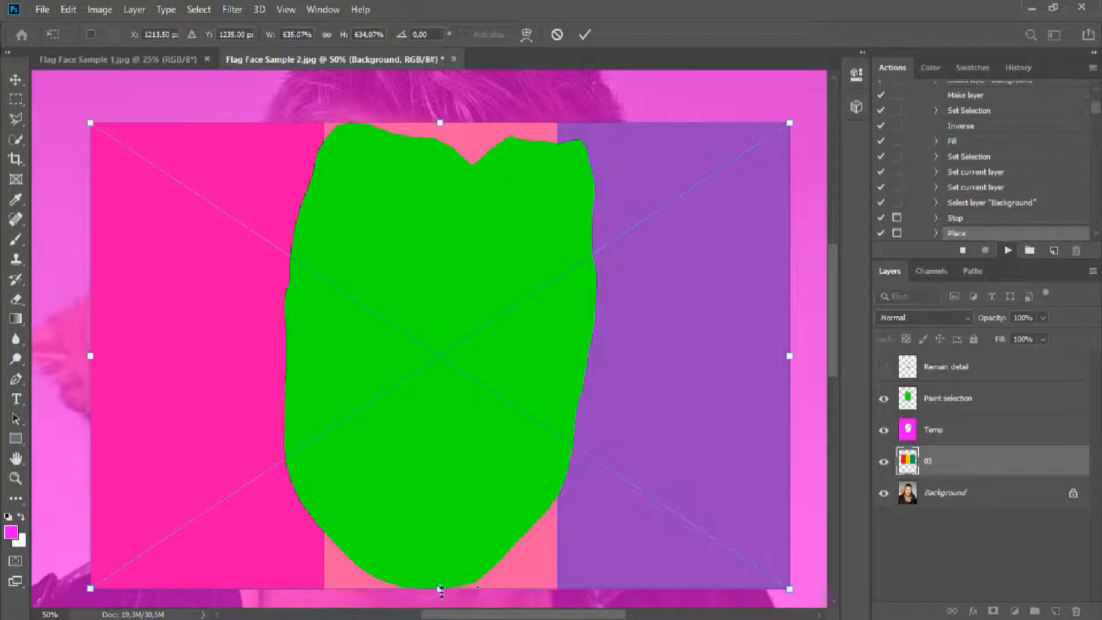
{"action": "left_click_drag", "start_coordinate": [441, 592], "coordinate": [441, 595]}
{"action": "left_click_drag", "start_coordinate": [440, 597], "coordinate": [441, 597]}
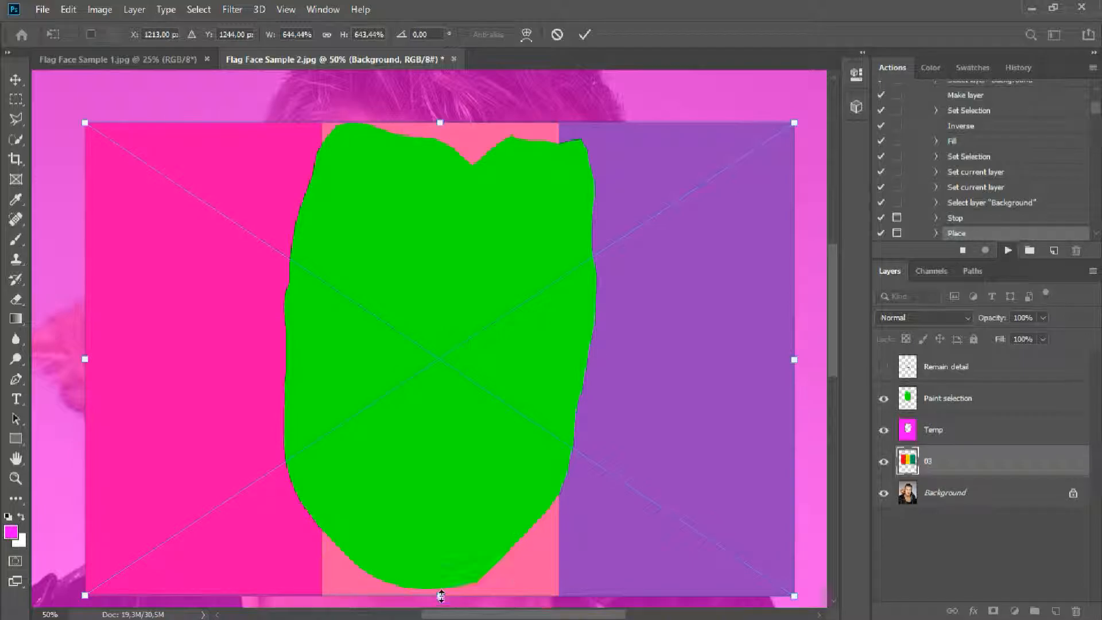
{"action": "left_click_drag", "start_coordinate": [651, 421], "coordinate": [651, 418]}
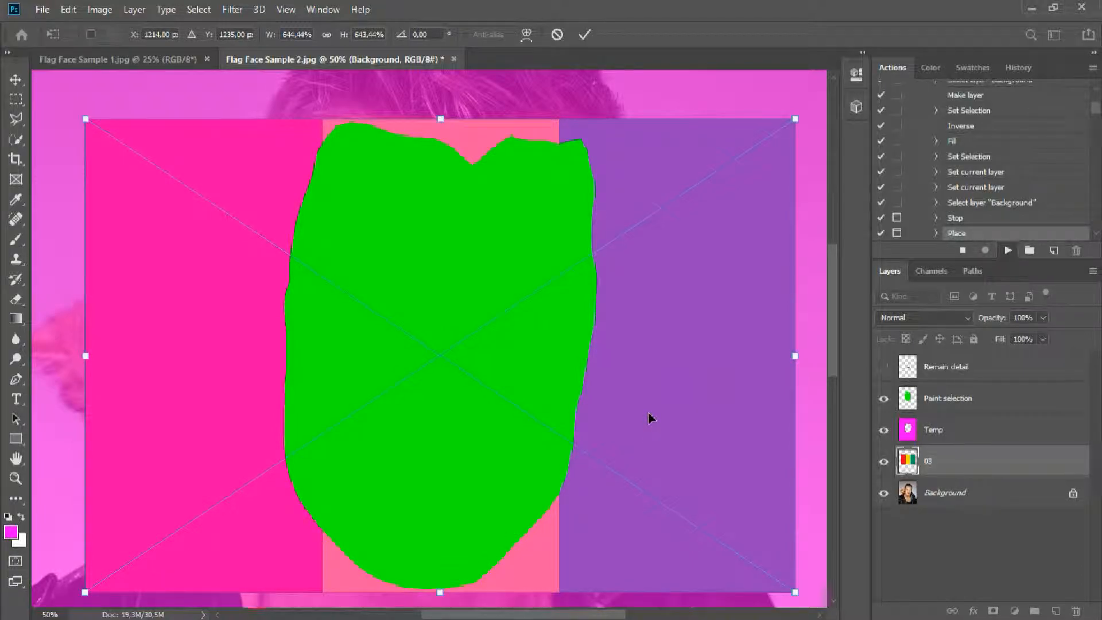
{"action": "left_click", "coordinate": [585, 36]}
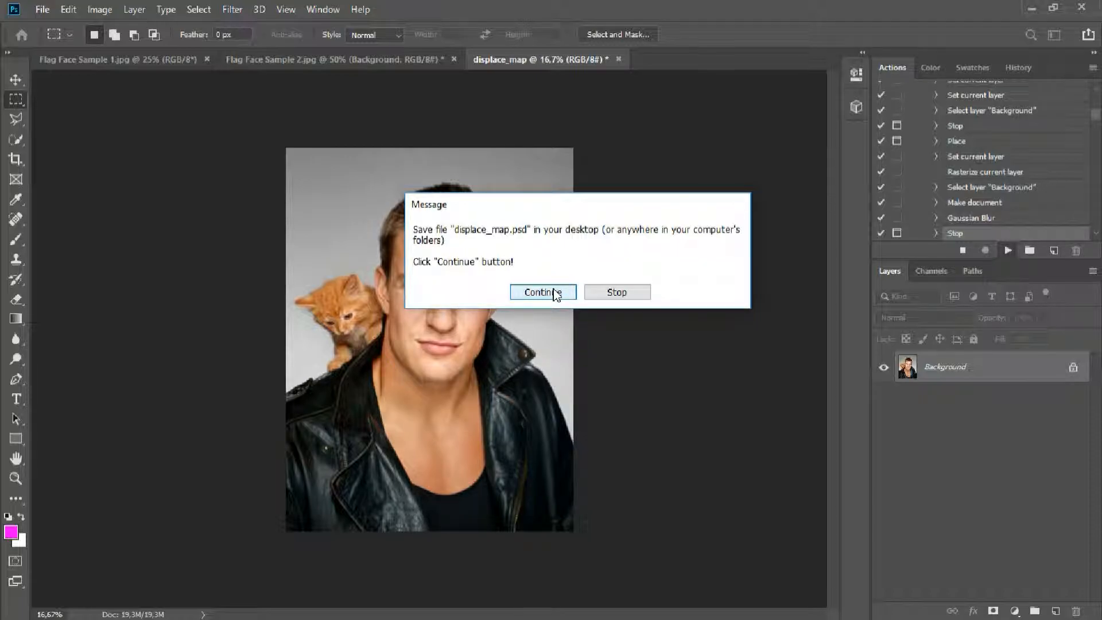
Step: Continue the action and save the displacement map as displace_map.psd in the Flags folder
{"action": "left_click", "coordinate": [555, 292]}
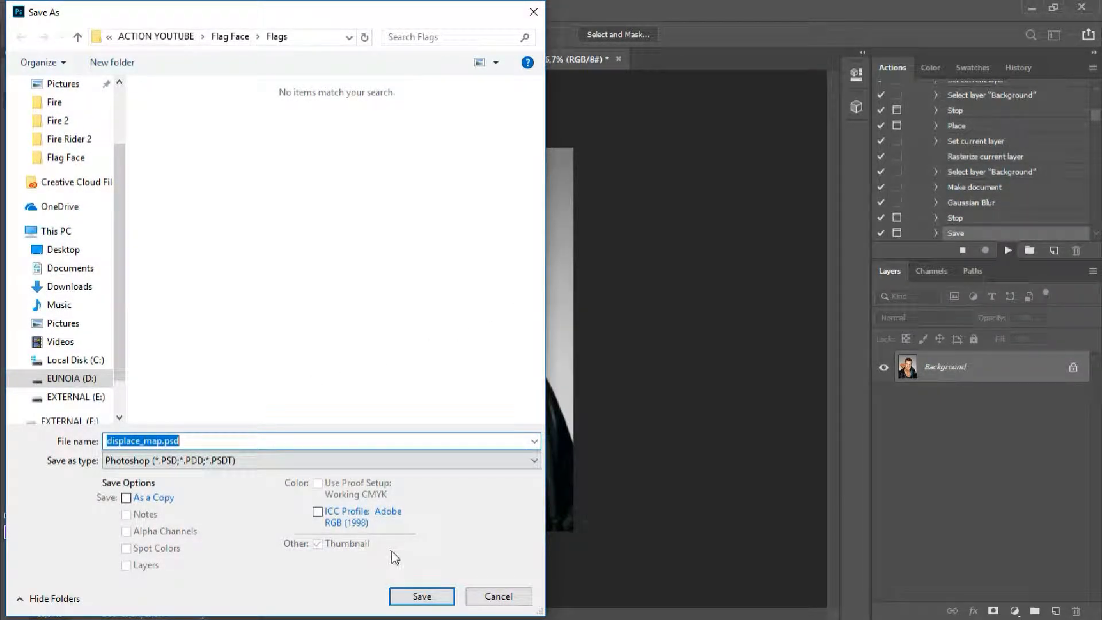
{"action": "left_click", "coordinate": [421, 596]}
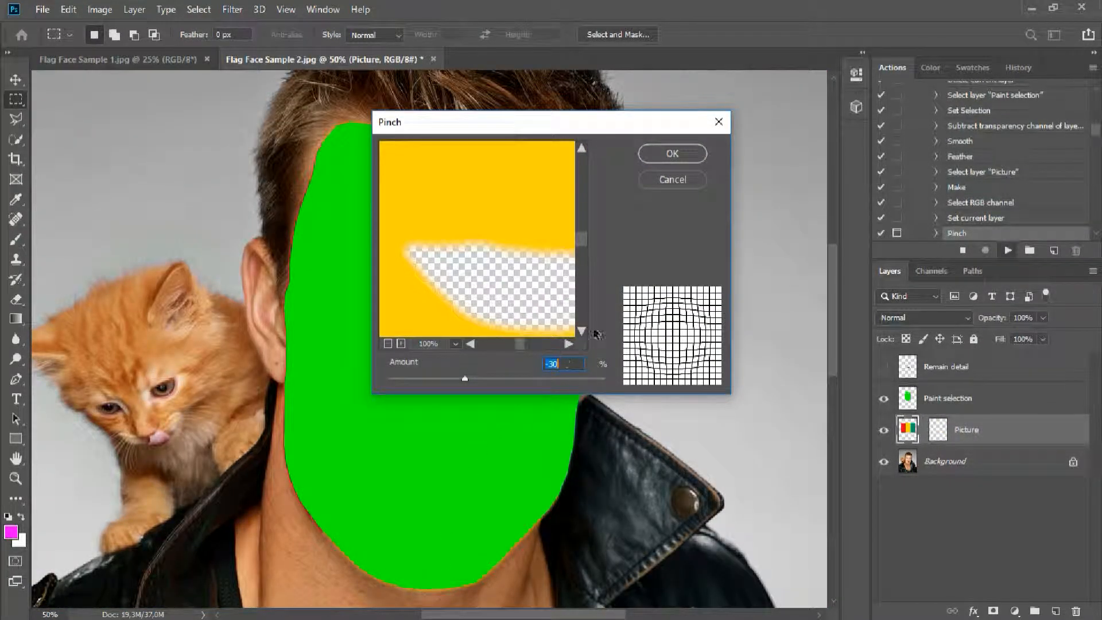
Step: Preview the Pinch filter on the flag at 50% and 33.3% zoom, and apply it with an amount of -30%
{"action": "scroll", "coordinate": [497, 211], "scroll_direction": "down", "scroll_amount": 3}
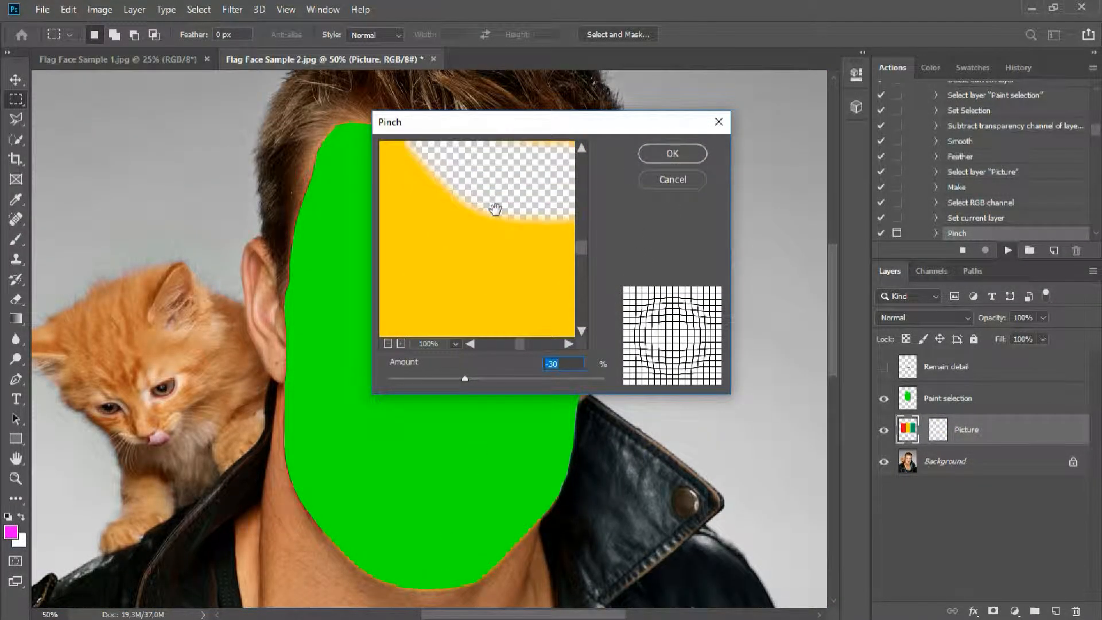
{"action": "scroll", "coordinate": [481, 255], "scroll_direction": "up", "scroll_amount": 1}
{"action": "left_click", "coordinate": [455, 344]}
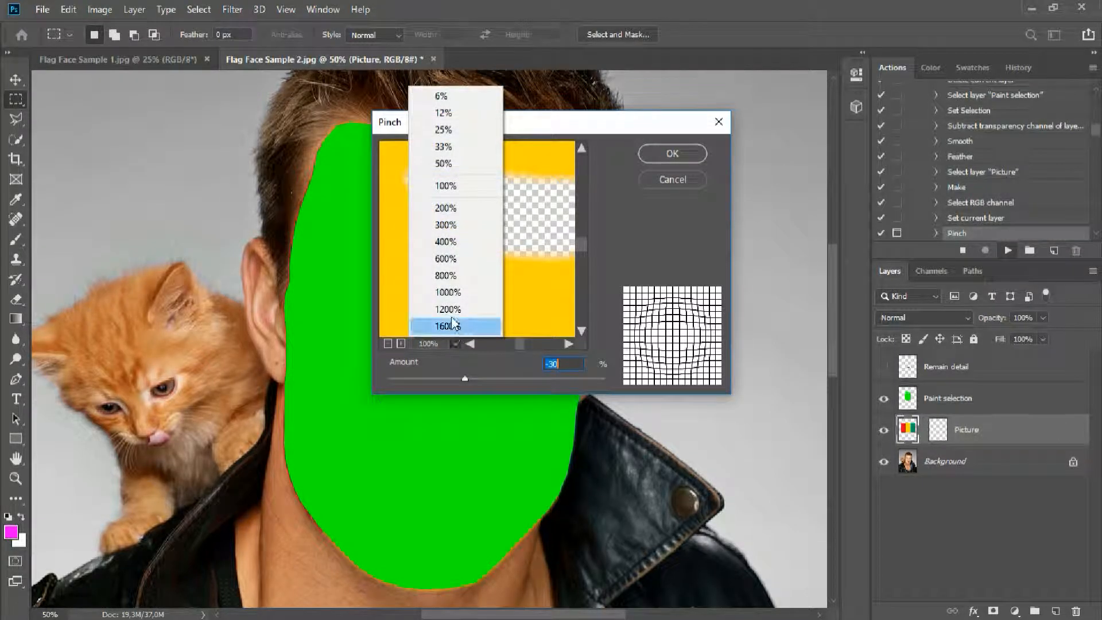
{"action": "left_click", "coordinate": [446, 163]}
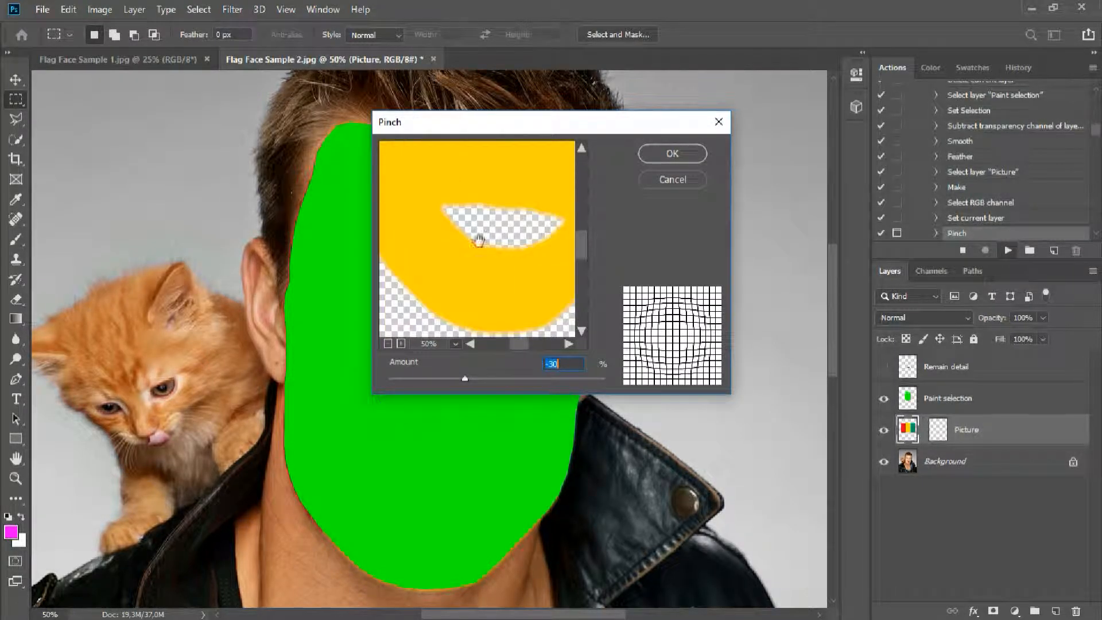
{"action": "left_click", "coordinate": [456, 344]}
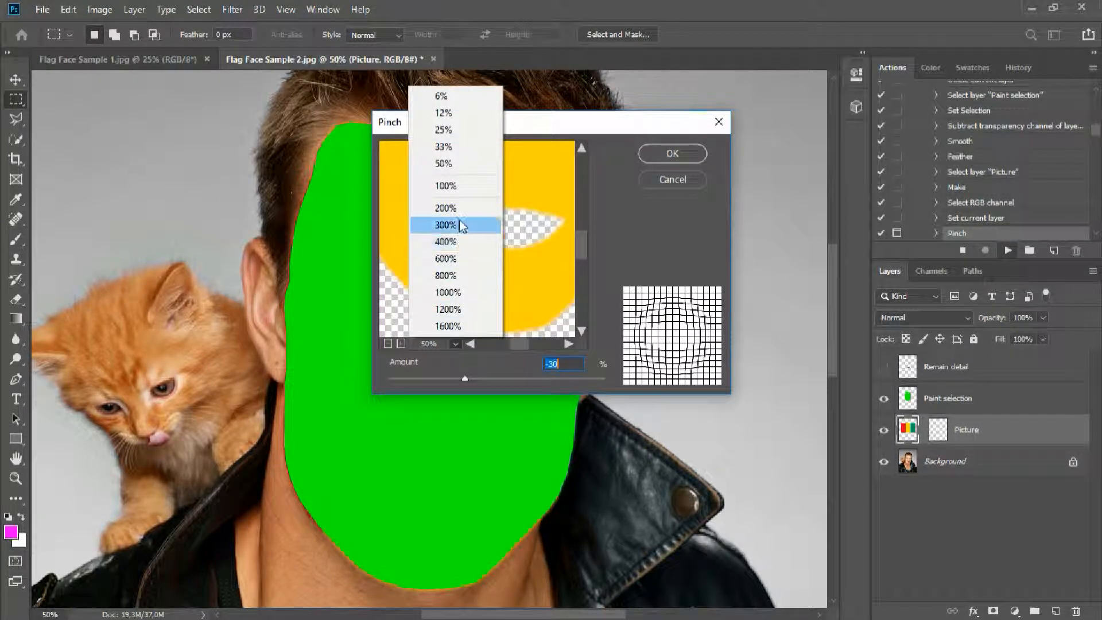
{"action": "left_click", "coordinate": [466, 148]}
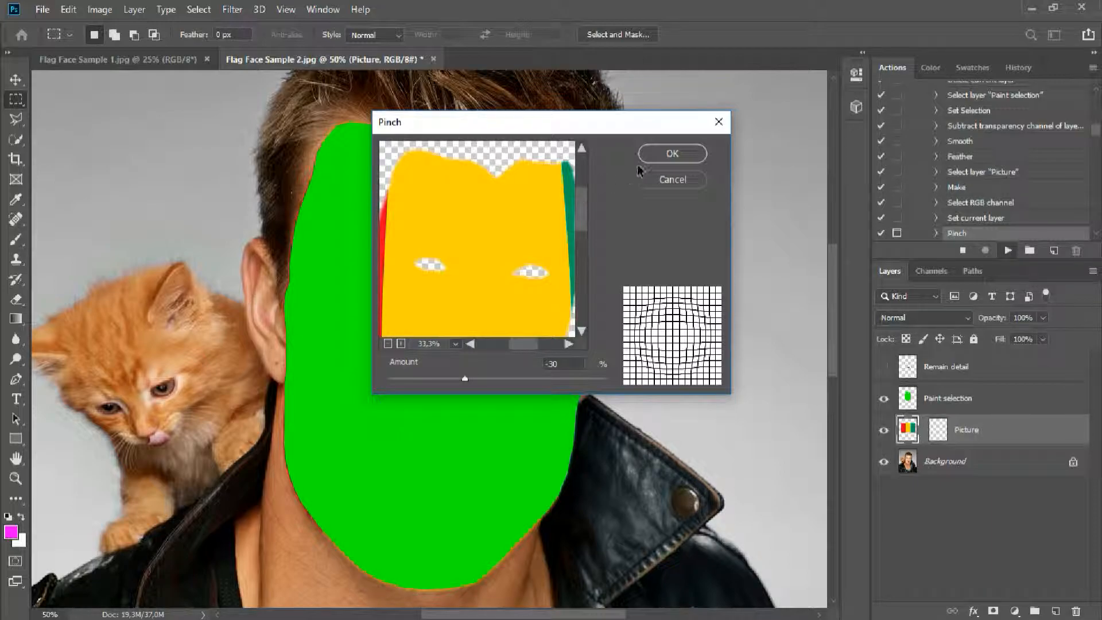
{"action": "left_click", "coordinate": [653, 155]}
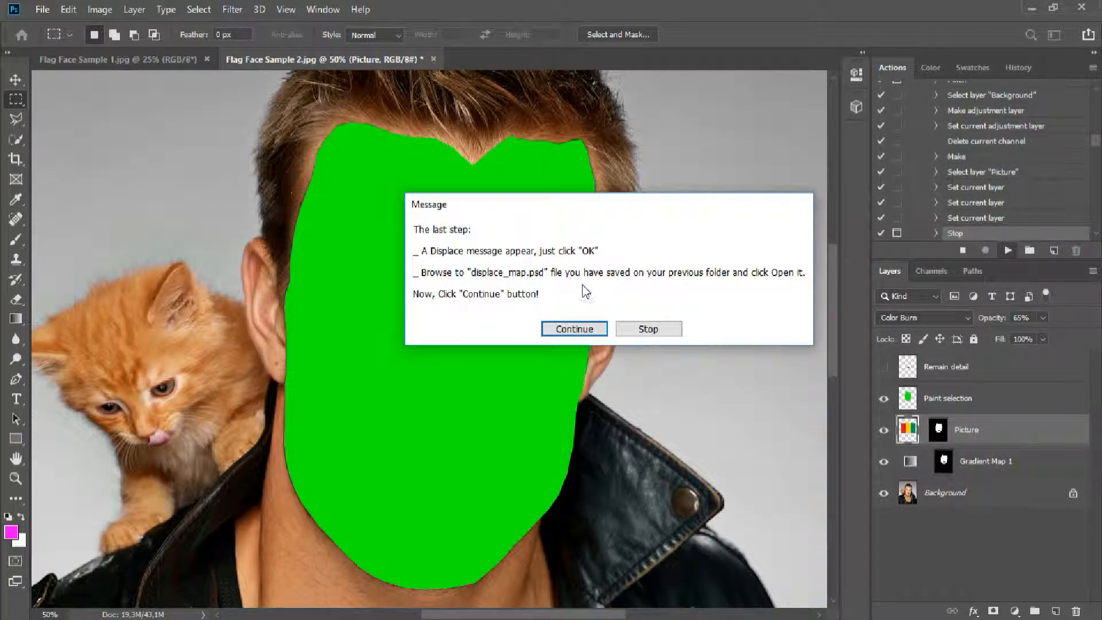
Step: Displace the flag with horizontal and vertical scale 5 using displace_map.psd, and let the action finish
{"action": "left_click", "coordinate": [575, 329]}
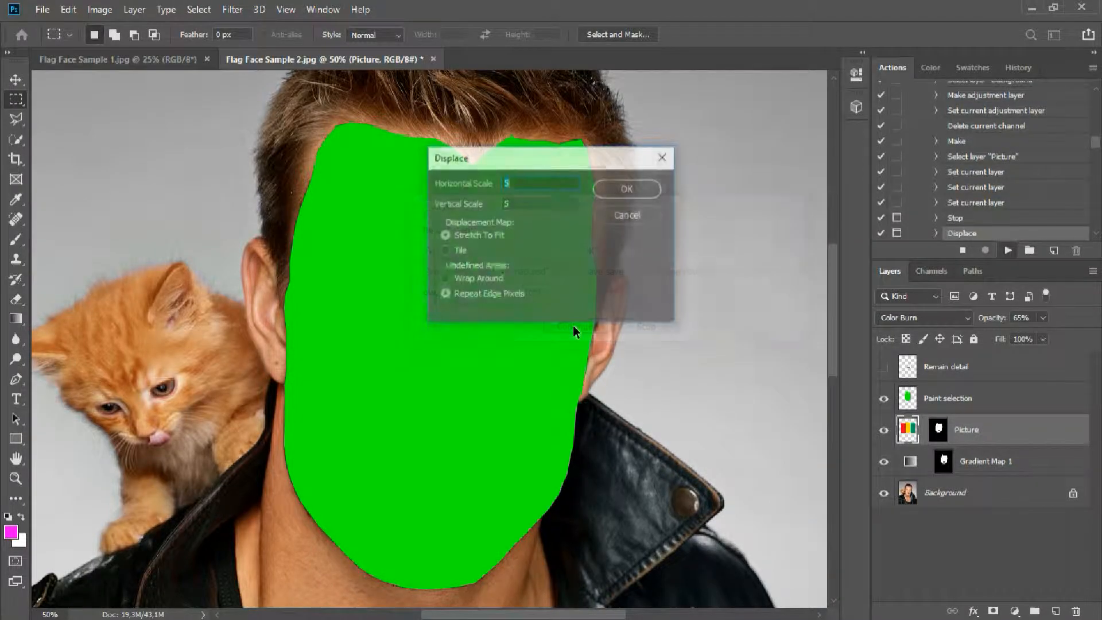
{"action": "left_click", "coordinate": [627, 189]}
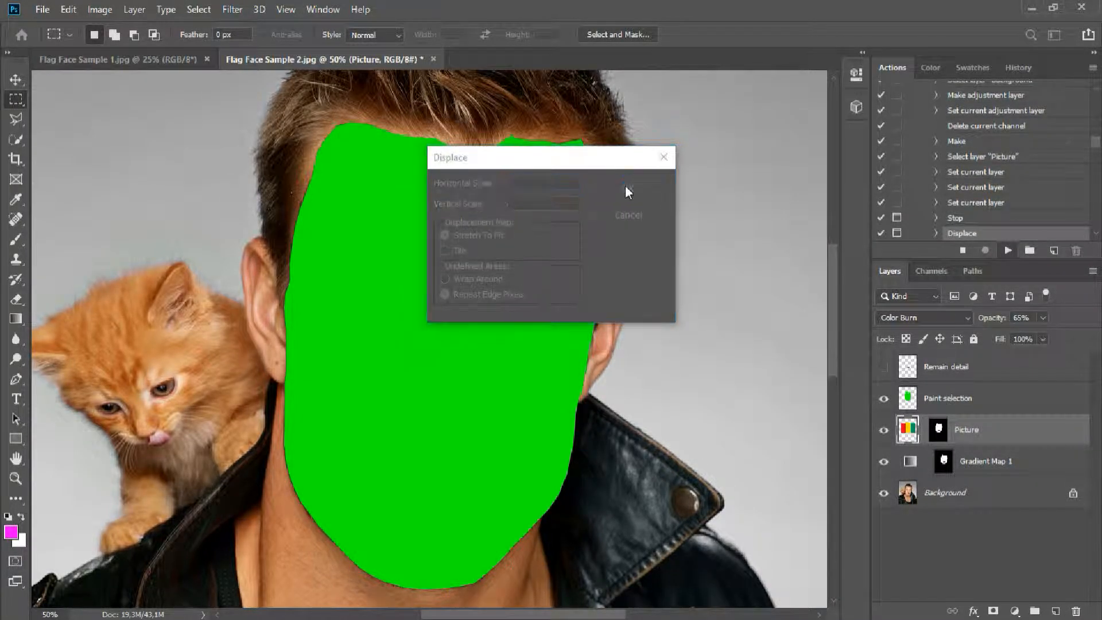
{"action": "left_click", "coordinate": [186, 116]}
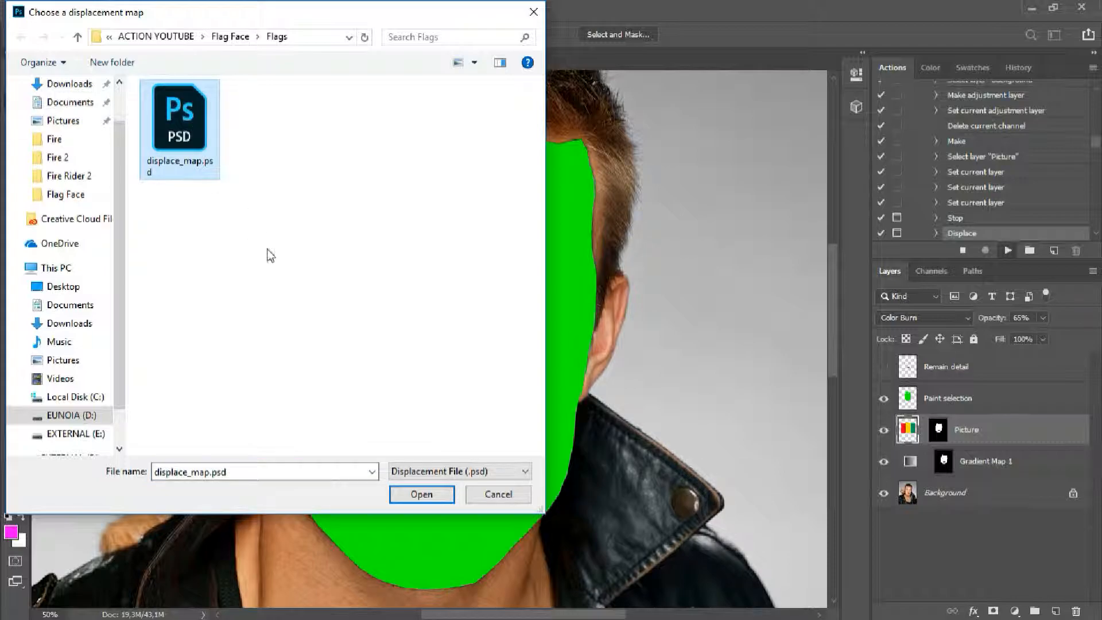
{"action": "left_click", "coordinate": [409, 497]}
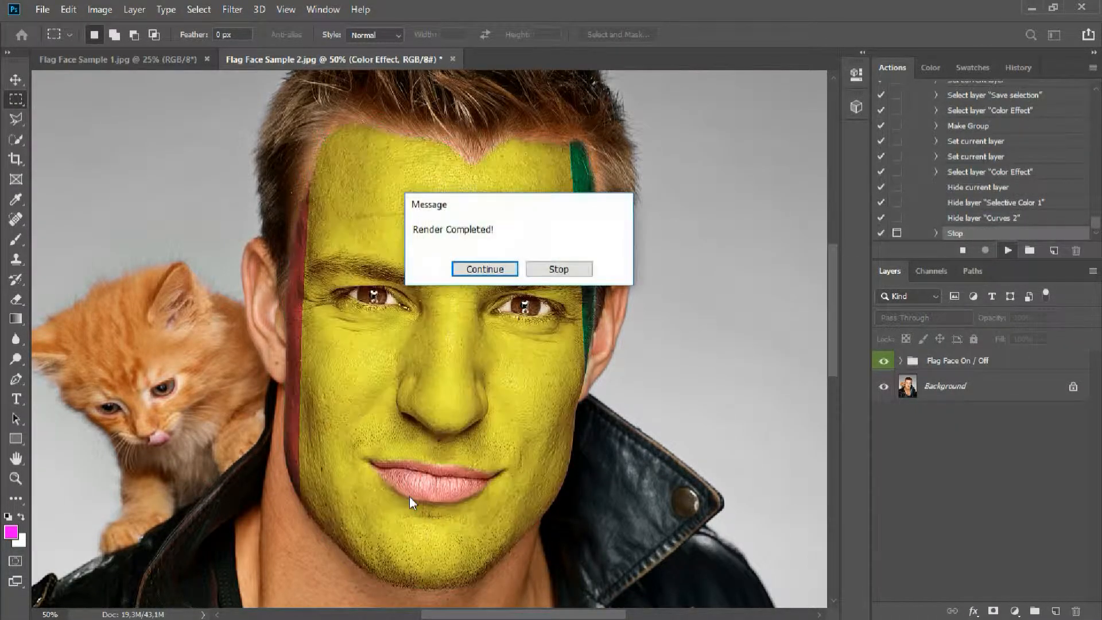
{"action": "left_click", "coordinate": [475, 270]}
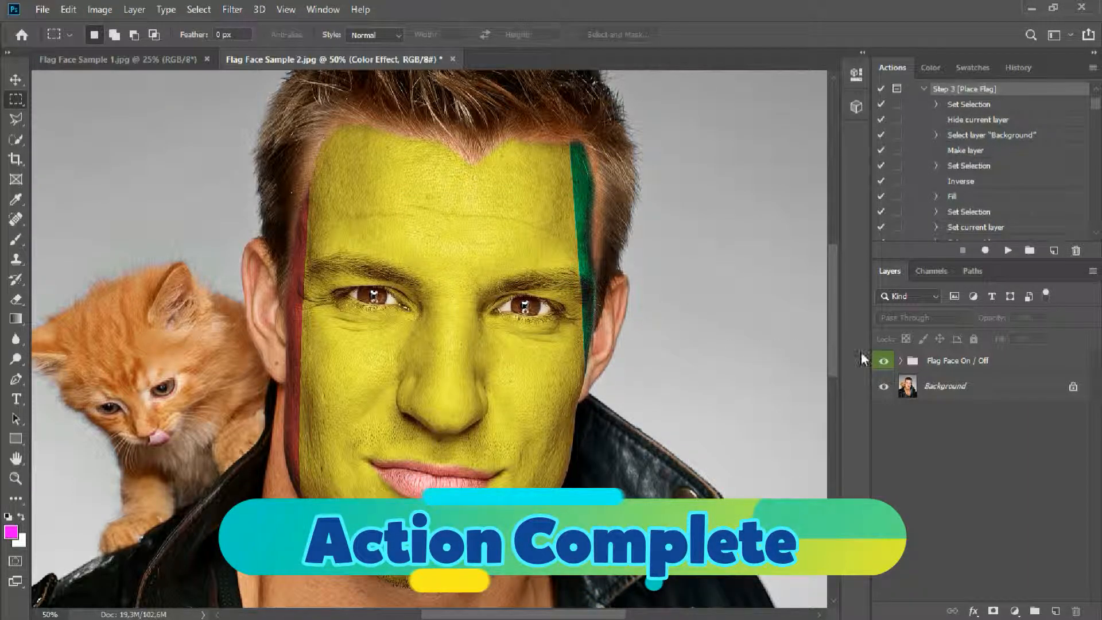
Step: Expand the Flag Face On / Off group and select the Picture layer inside Picture on face
{"action": "left_click", "coordinate": [900, 360]}
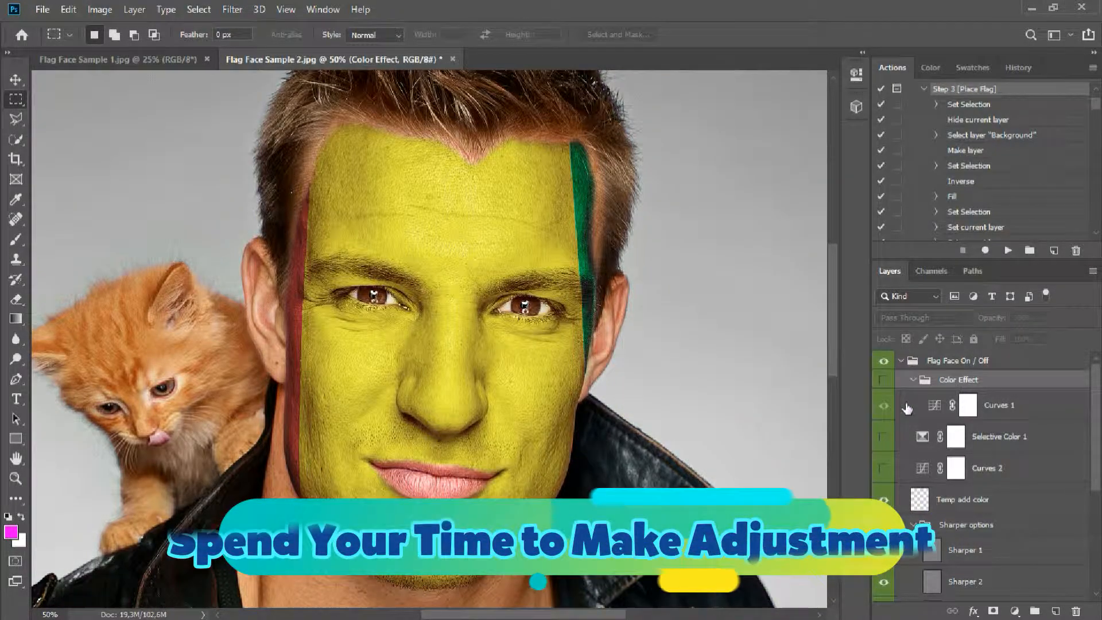
{"action": "scroll", "coordinate": [907, 408], "scroll_direction": "down", "scroll_amount": 5}
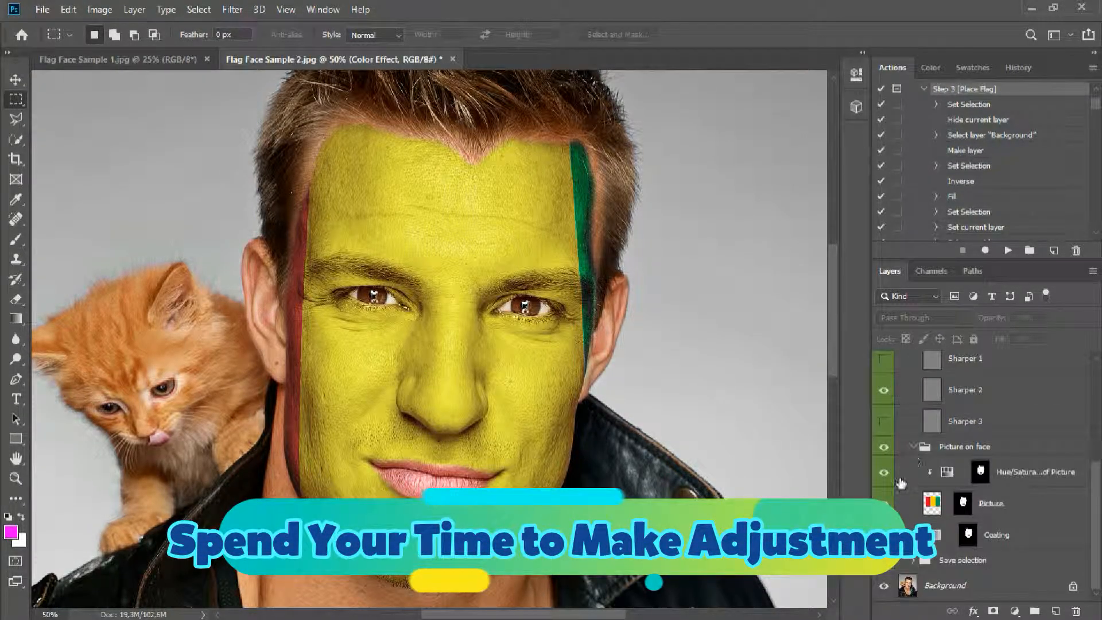
{"action": "left_click", "coordinate": [885, 503]}
{"action": "left_click", "coordinate": [884, 502]}
{"action": "left_click", "coordinate": [930, 504]}
{"action": "double_click", "coordinate": [931, 504]}
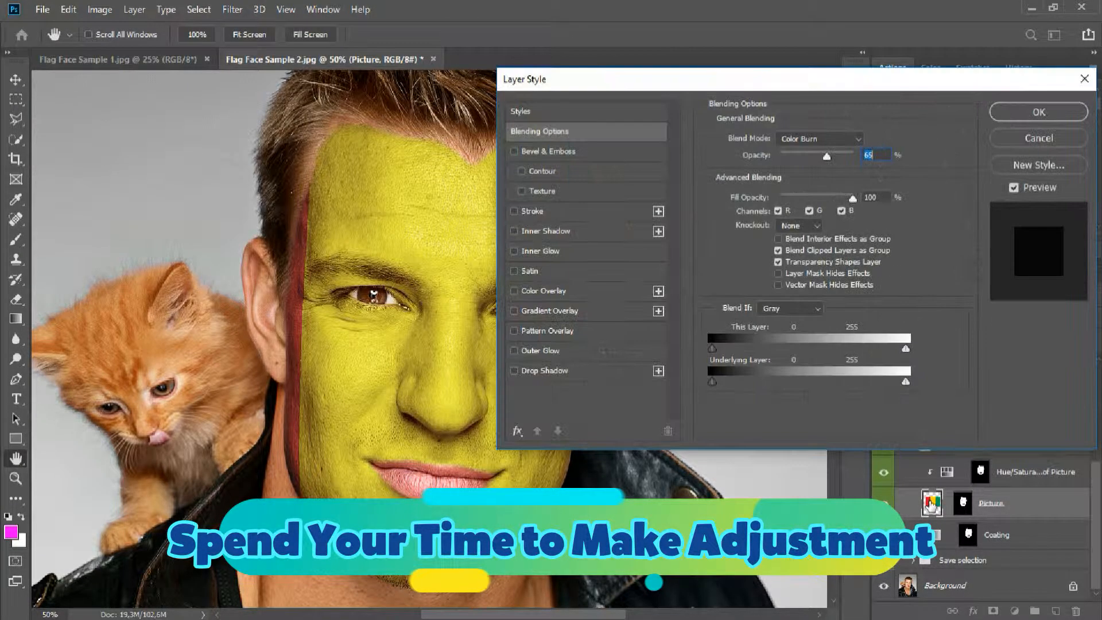
{"action": "left_click", "coordinate": [1022, 145]}
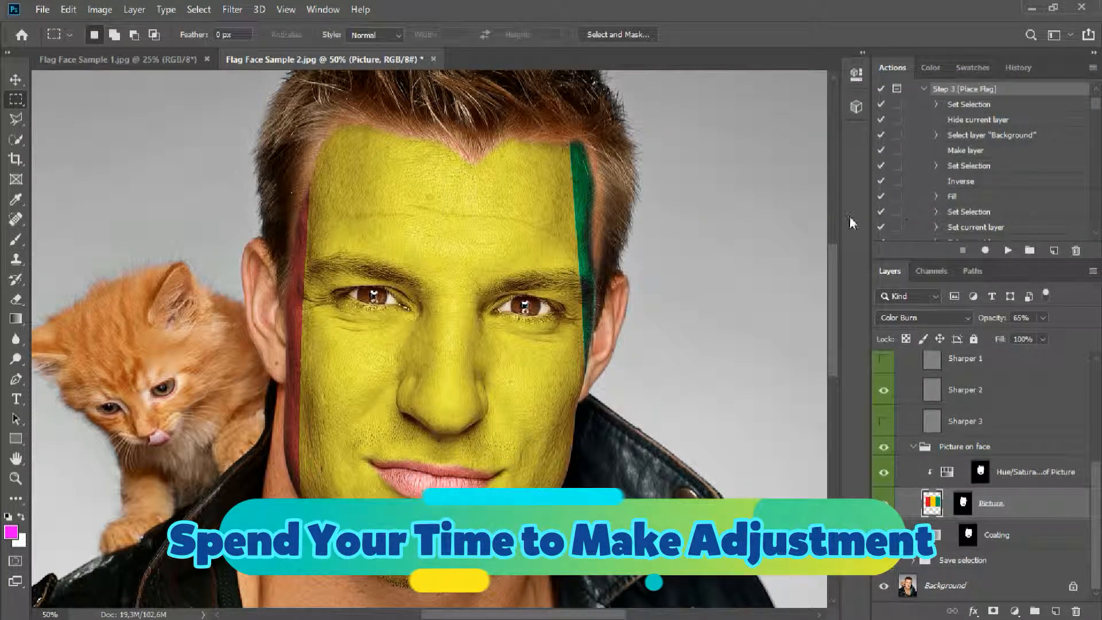
Step: Scale the Picture layer's flag down proportionally to about 80%, rotate it about 6.67°, and shift it slightly up the face
{"action": "key", "text": "ctrl+t"}
{"action": "left_click_drag", "start_coordinate": [794, 359], "coordinate": [739, 359]}
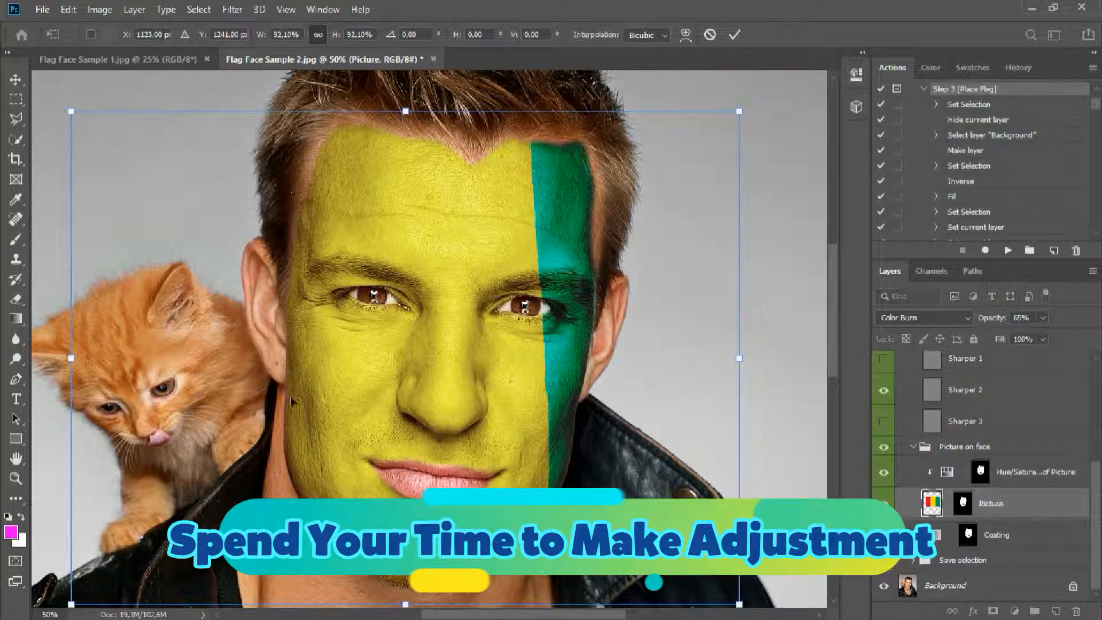
{"action": "left_click_drag", "start_coordinate": [71, 358], "coordinate": [144, 357]}
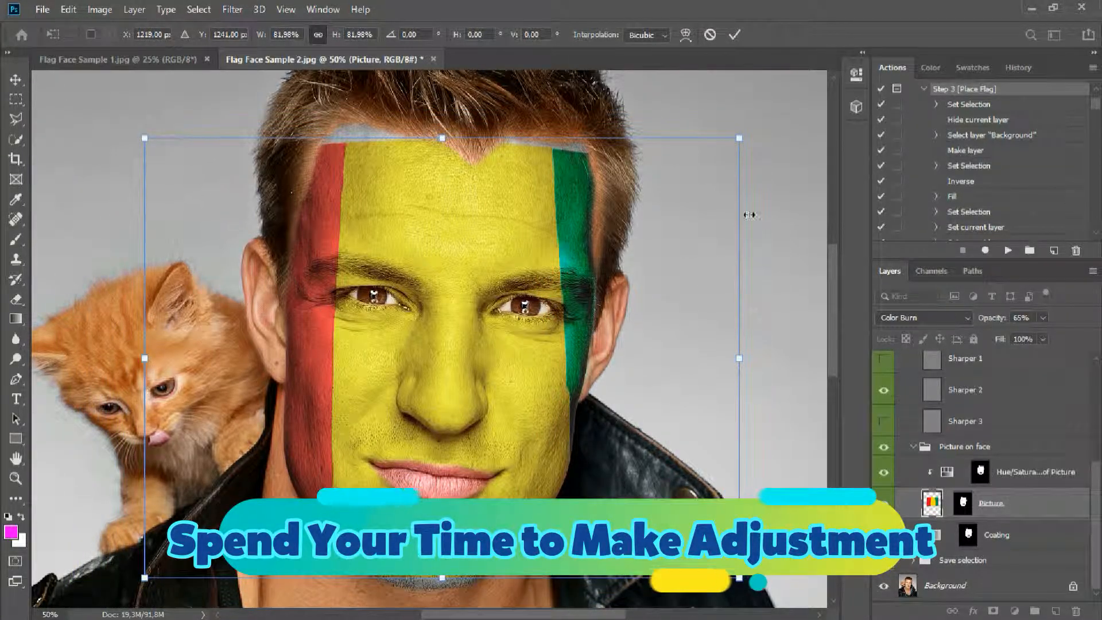
{"action": "left_click_drag", "start_coordinate": [742, 355], "coordinate": [725, 357]}
{"action": "left_click_drag", "start_coordinate": [738, 130], "coordinate": [767, 165]}
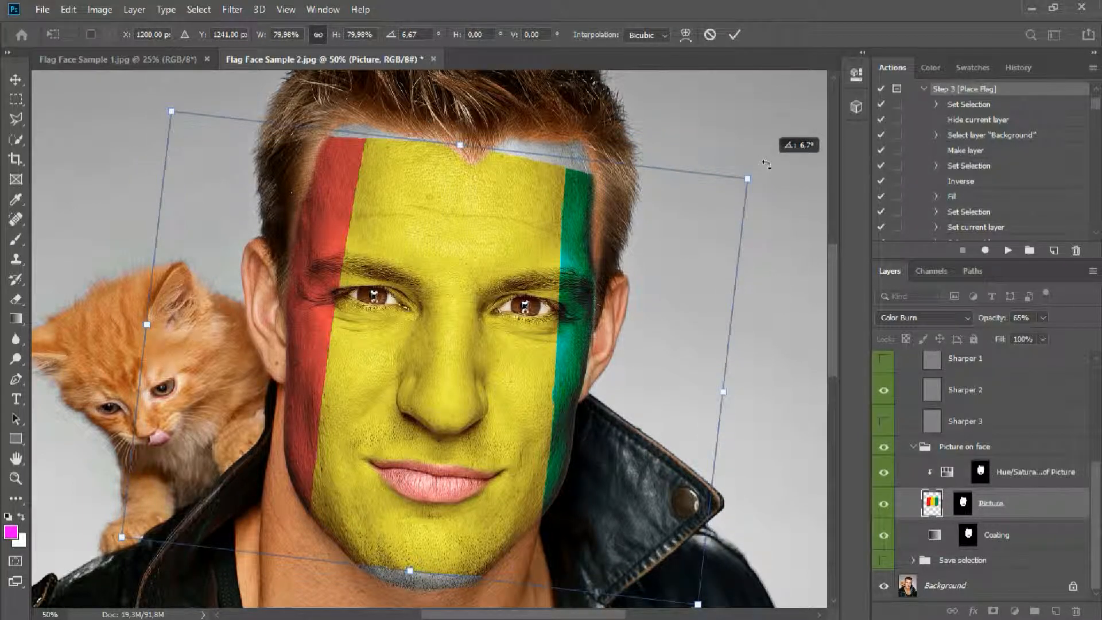
{"action": "left_click_drag", "start_coordinate": [577, 230], "coordinate": [581, 214]}
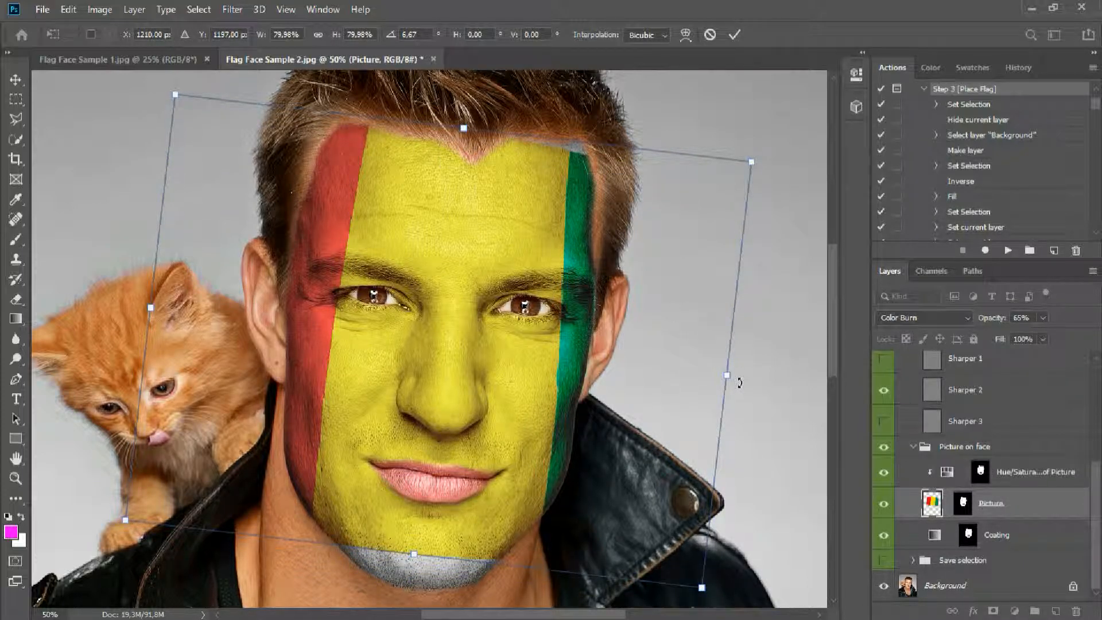
Step: Shrink the flag proportionally to about 66% from both sides and apply the transformation
{"action": "left_click_drag", "start_coordinate": [731, 376], "coordinate": [676, 369]}
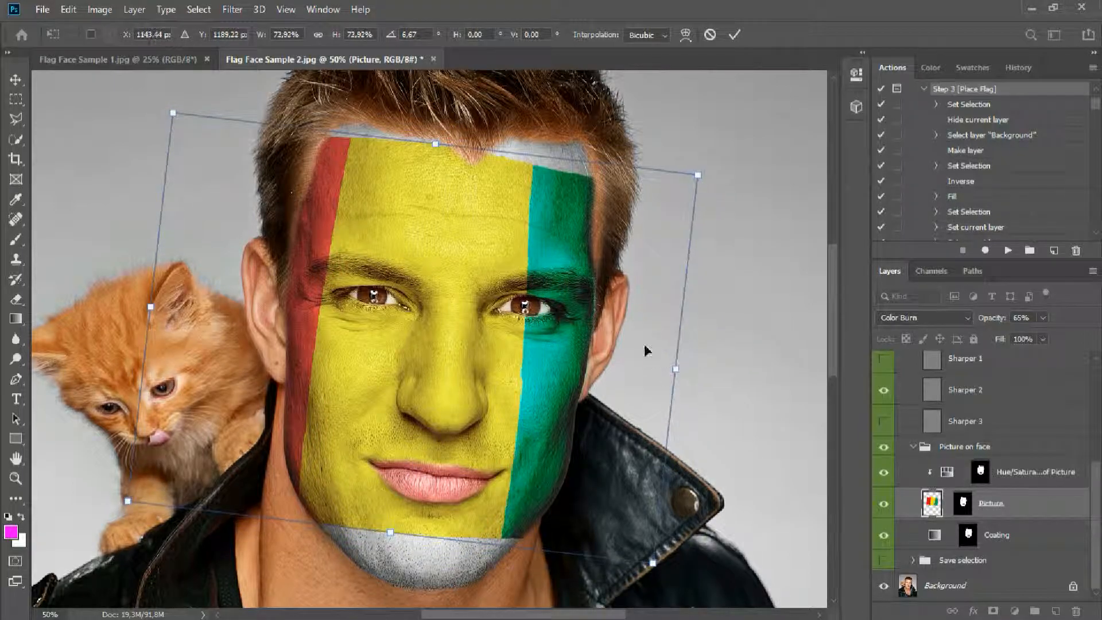
{"action": "left_click_drag", "start_coordinate": [144, 310], "coordinate": [200, 313]}
{"action": "left_click", "coordinate": [318, 35]}
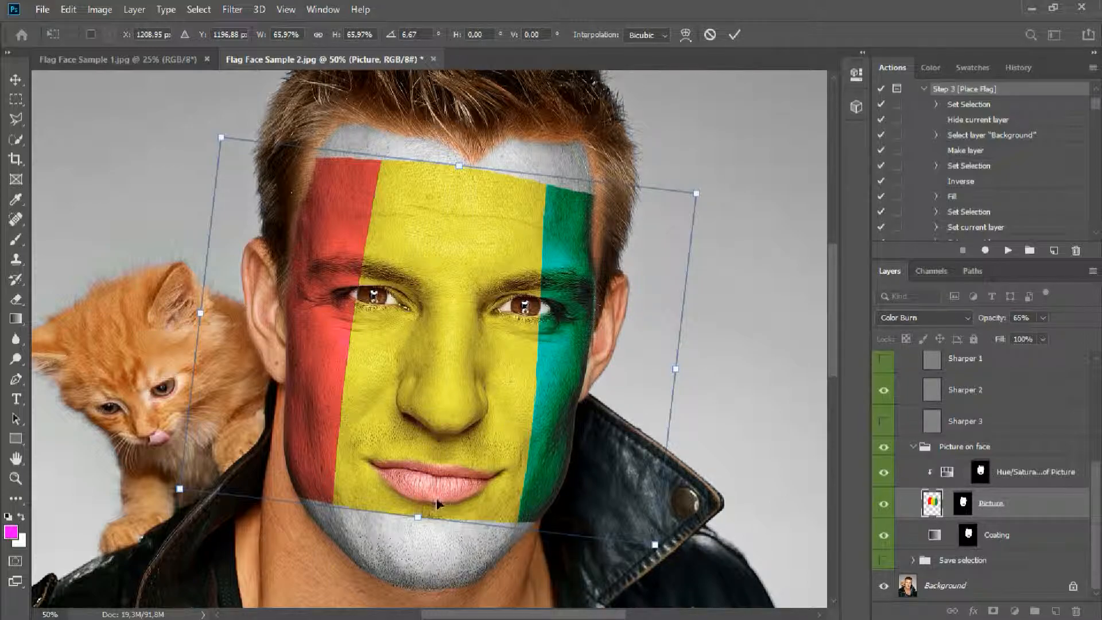
{"action": "left_click", "coordinate": [736, 35]}
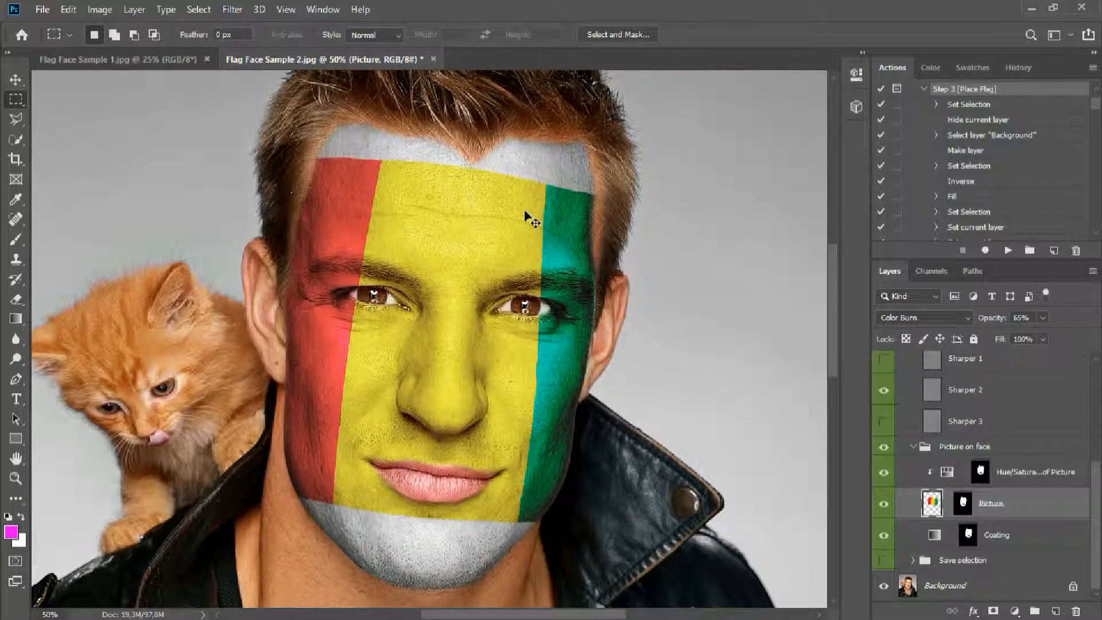
Step: Transform the flag again with width and height unlinked, setting height 131.04% and width 90.05%, and rotate it about 3.6°
{"action": "key", "text": "ctrl+t"}
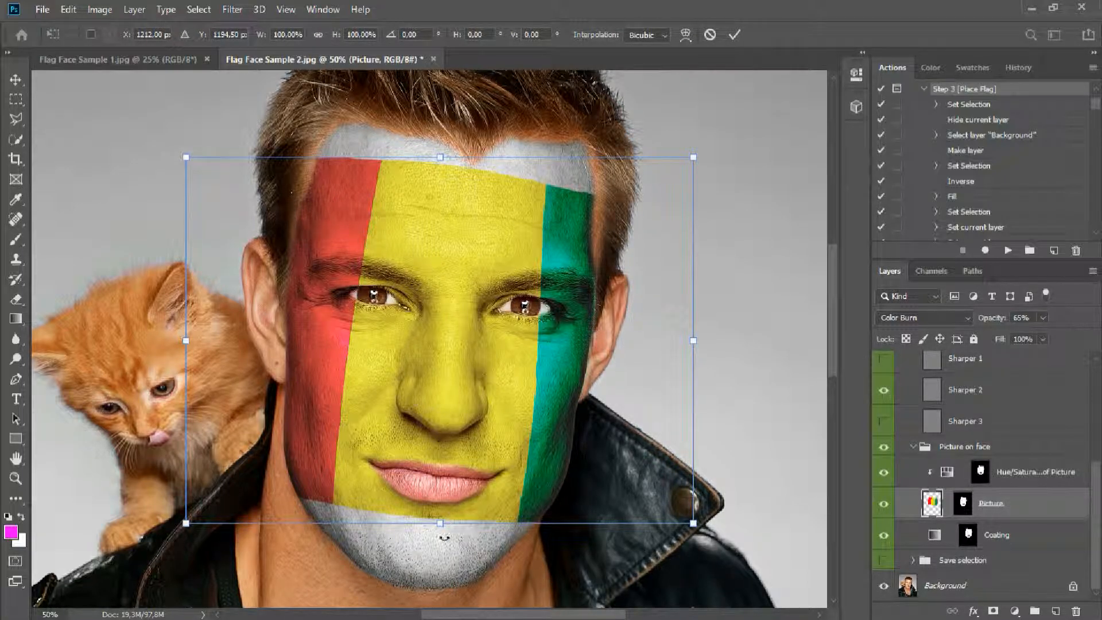
{"action": "mouse_move", "coordinate": [440, 524]}
{"action": "left_mouse_down"}
{"action": "mouse_move", "coordinate": [441, 544]}
{"action": "mouse_move", "coordinate": [440, 527]}
{"action": "left_mouse_up"}
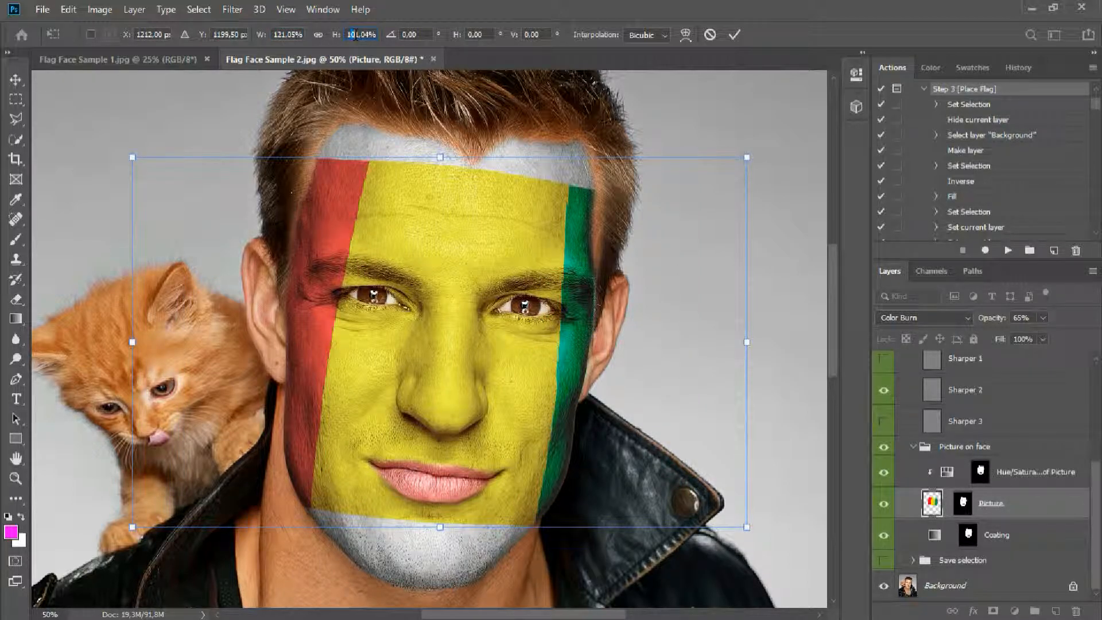
{"action": "type", "text": "3"}
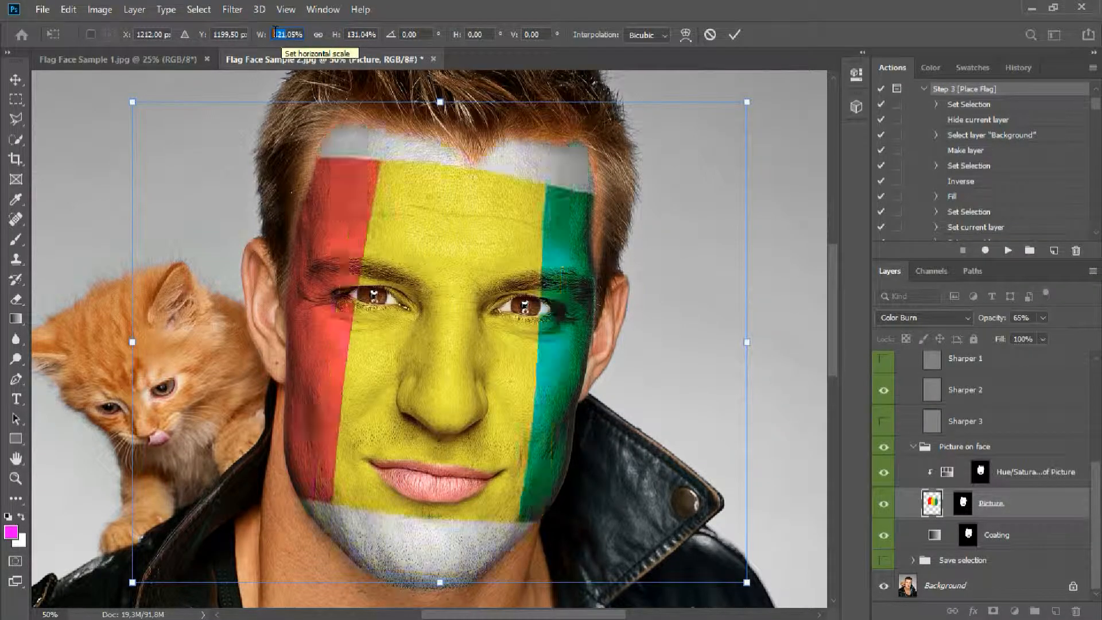
{"action": "type", "text": "90"}
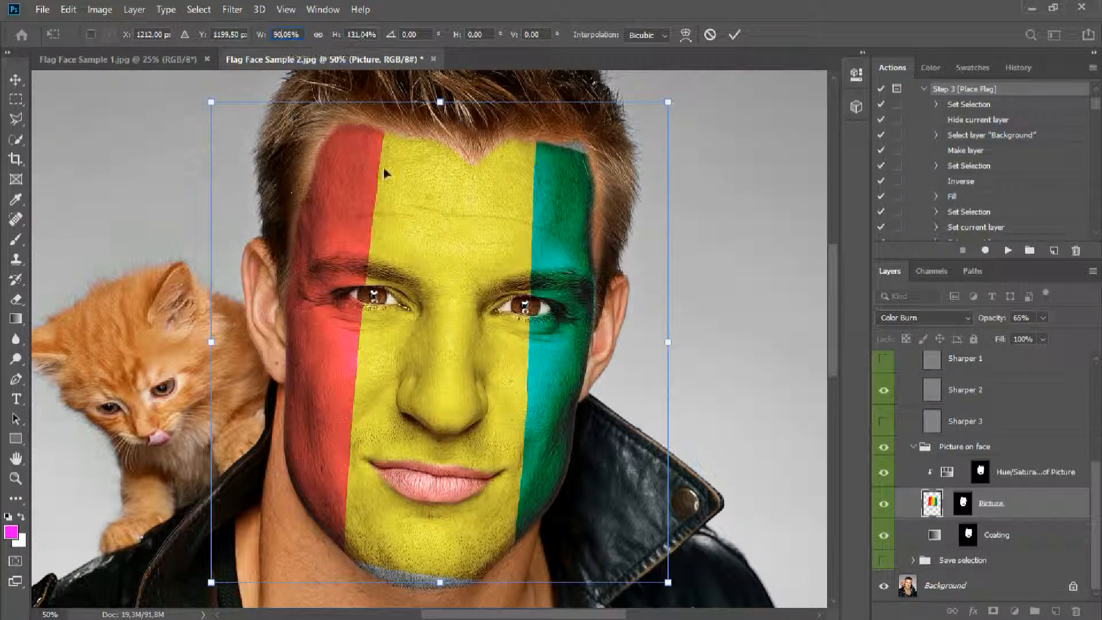
{"action": "left_click_drag", "start_coordinate": [680, 91], "coordinate": [693, 111]}
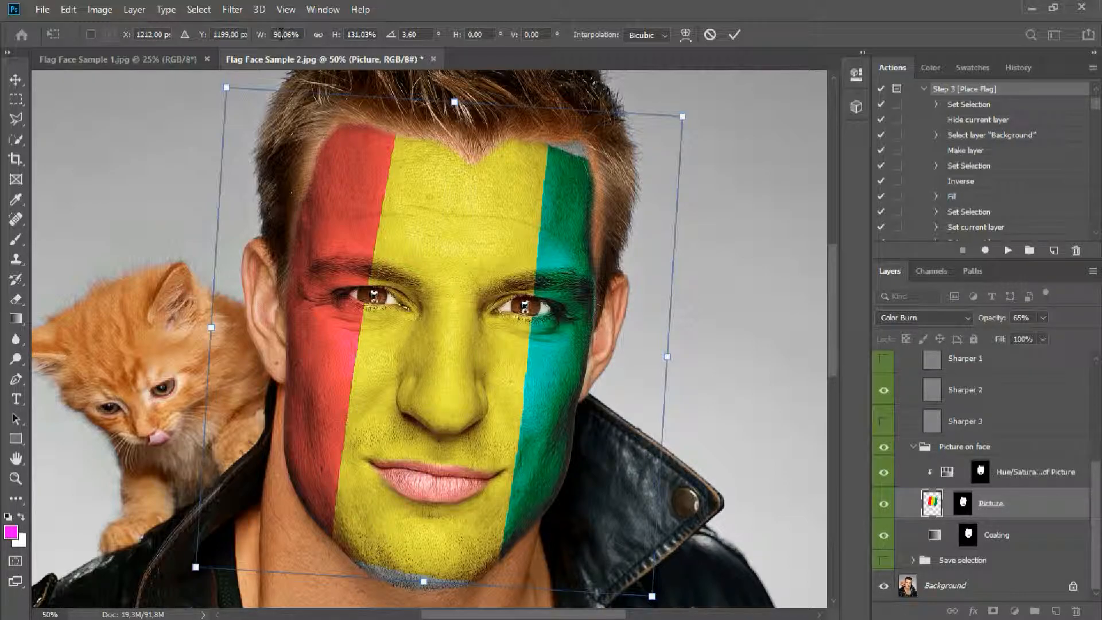
Step: Increase the flag's width to 100.06% and height to 151.03%, adjust its rotation to about 2.83°, and apply the transformation
{"action": "key", "text": "shift+Up"}
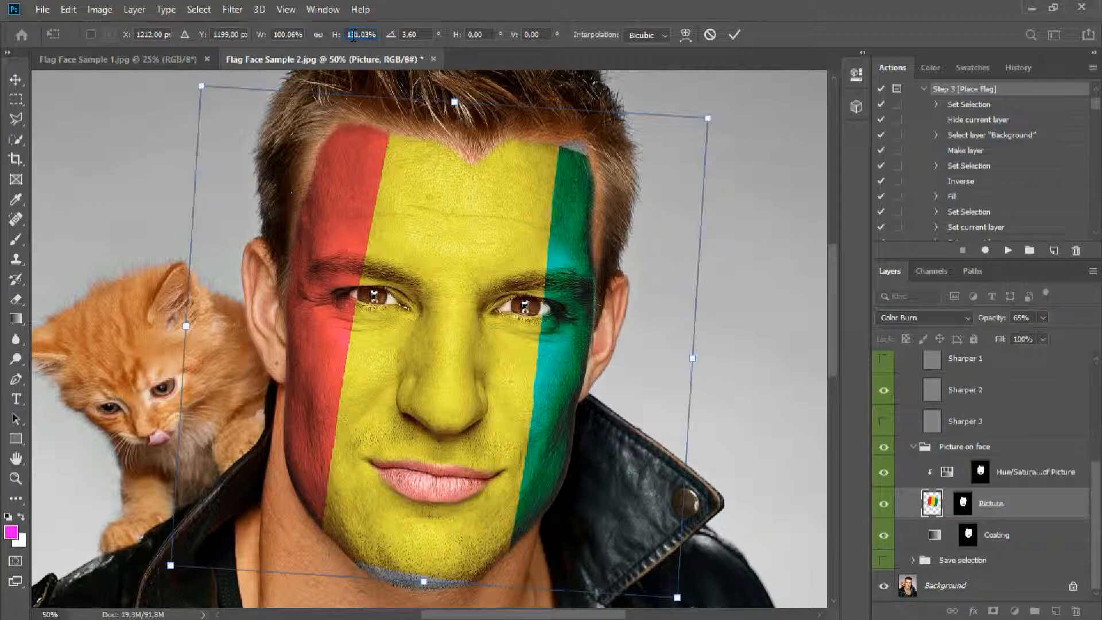
{"action": "key", "text": "shift+Up"}
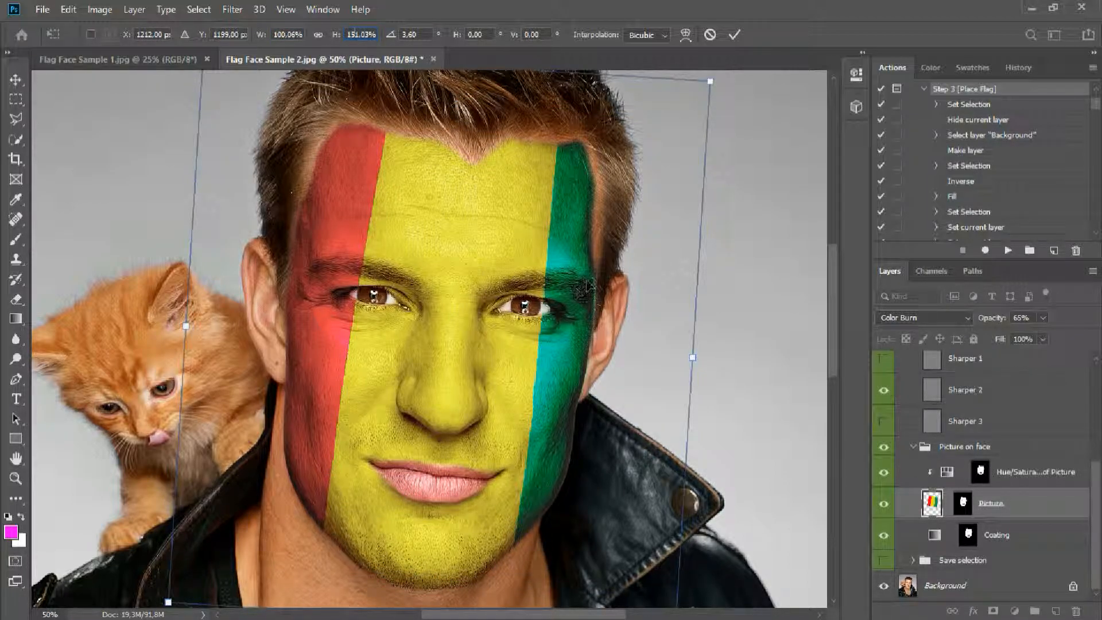
{"action": "left_click_drag", "start_coordinate": [728, 73], "coordinate": [720, 72]}
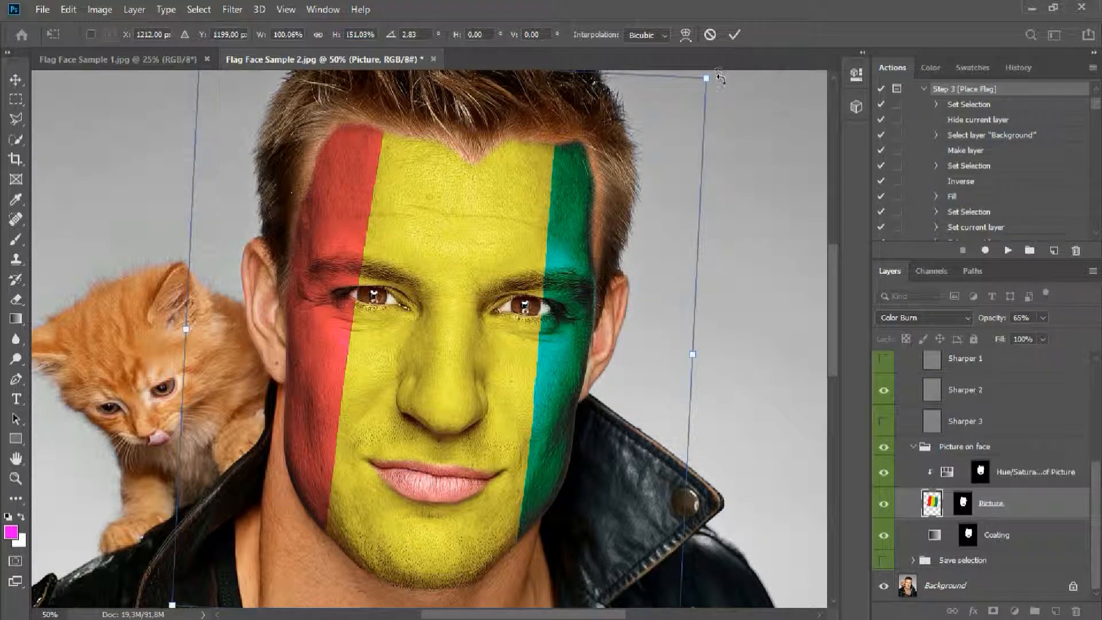
{"action": "left_click", "coordinate": [734, 35]}
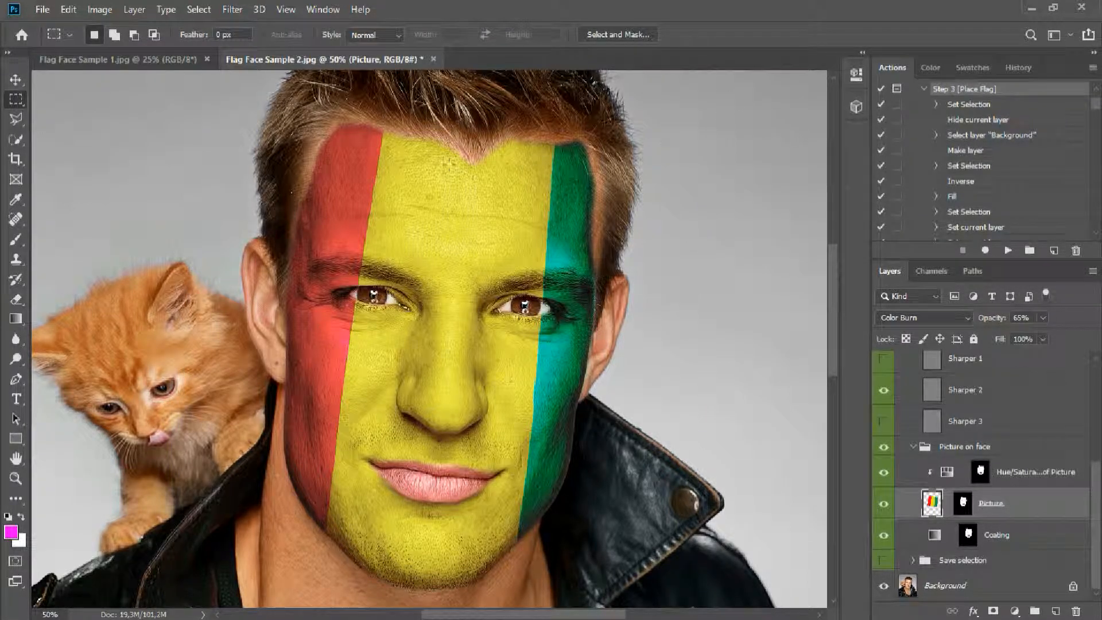
Step: Save a JPEG copy as Flag Face Sample 2 after.jpg in the Flag Face folder, with quality 11
{"action": "left_click", "coordinate": [43, 10]}
{"action": "left_click", "coordinate": [97, 182]}
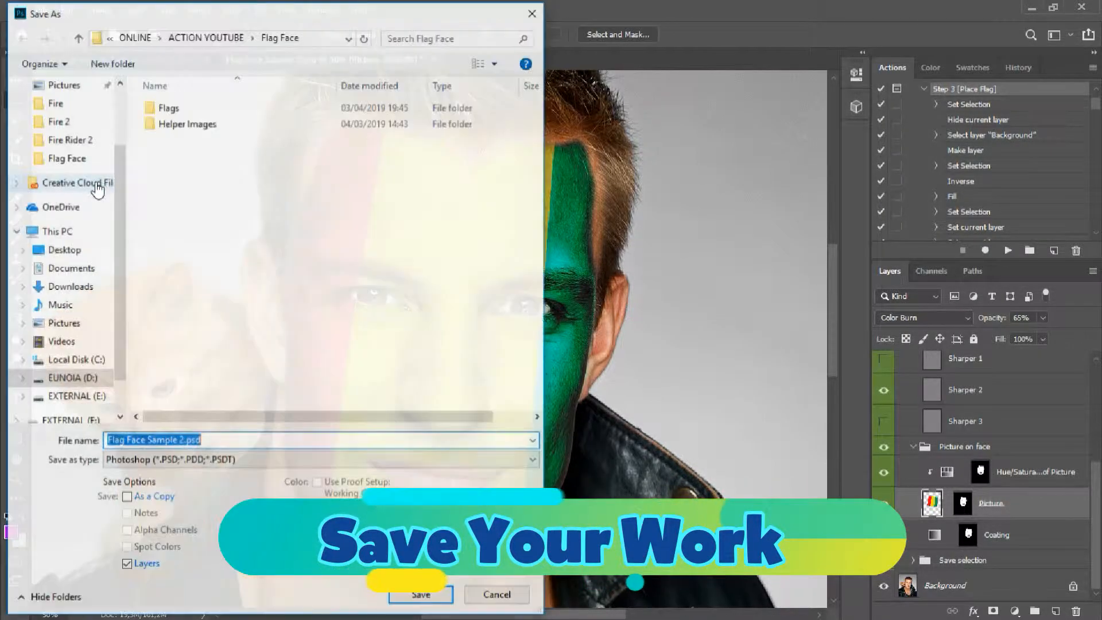
{"action": "left_click", "coordinate": [184, 441]}
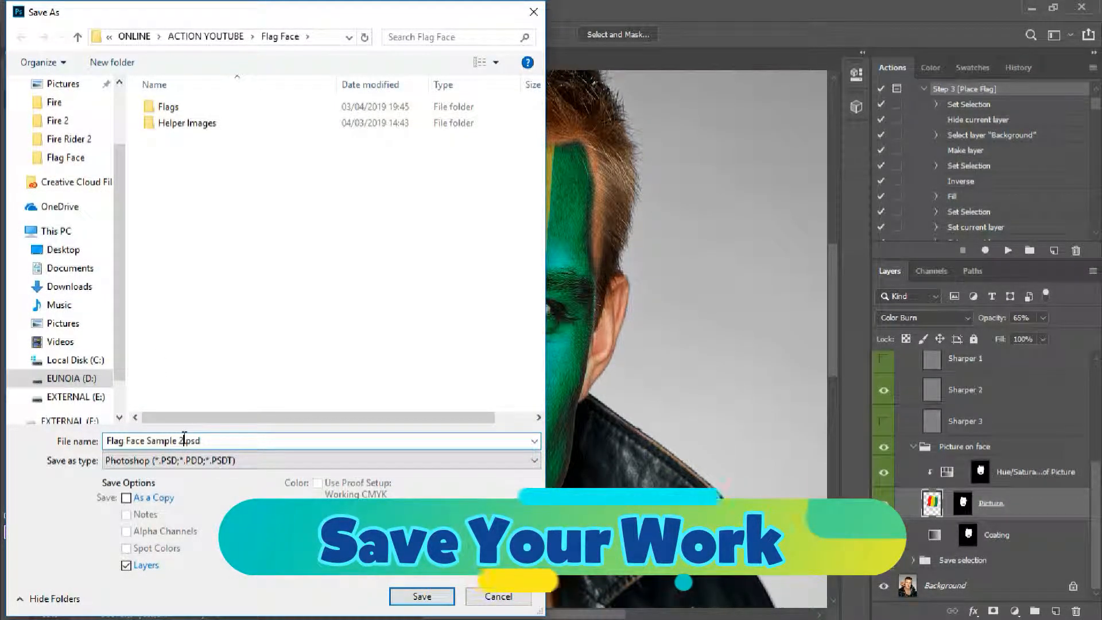
{"action": "key", "text": "shift+End"}
{"action": "type", "text": "af"}
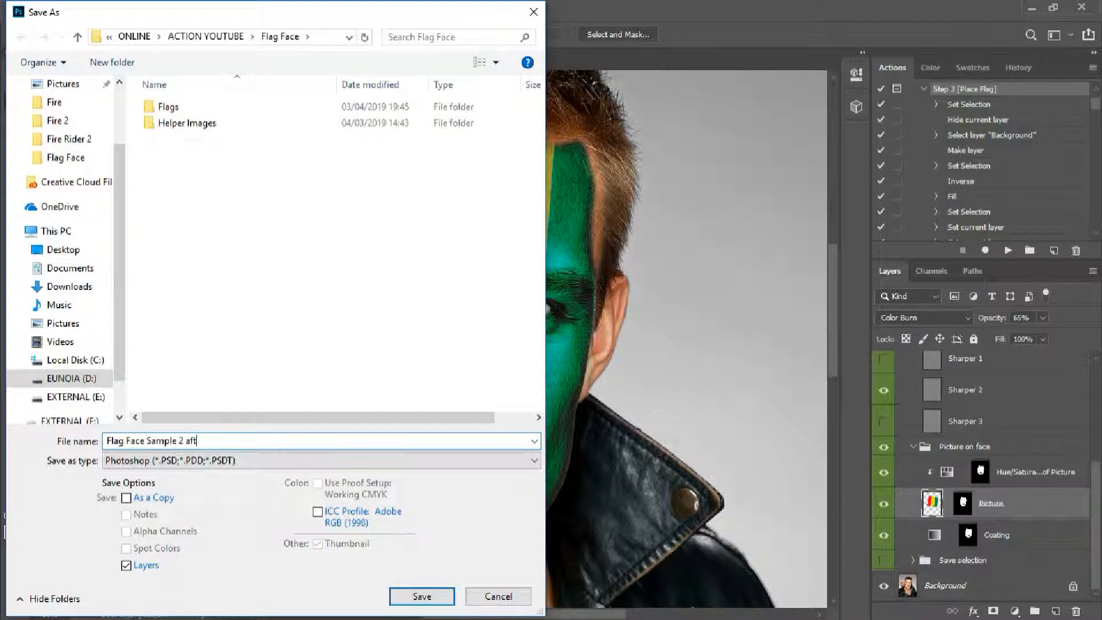
{"action": "left_click", "coordinate": [232, 463]}
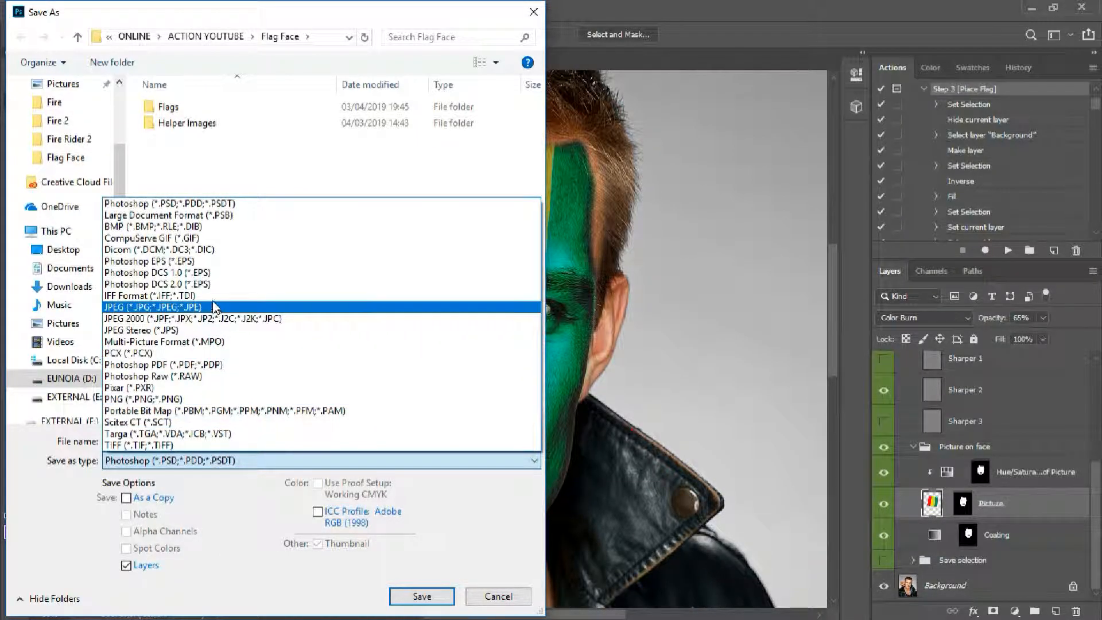
{"action": "left_click", "coordinate": [214, 311]}
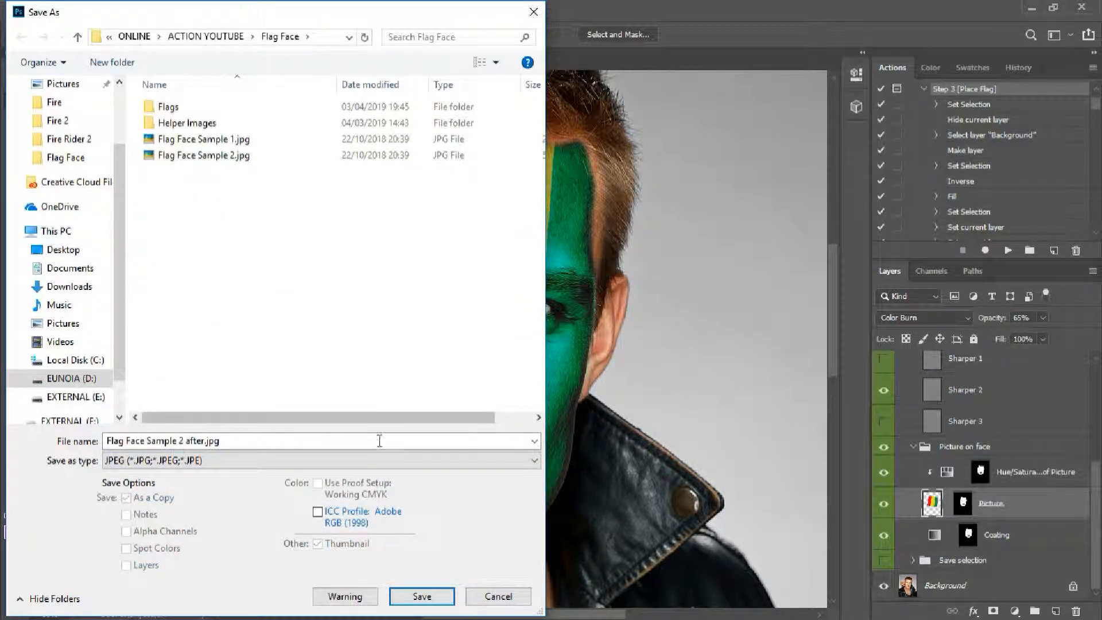
{"action": "left_click", "coordinate": [422, 596]}
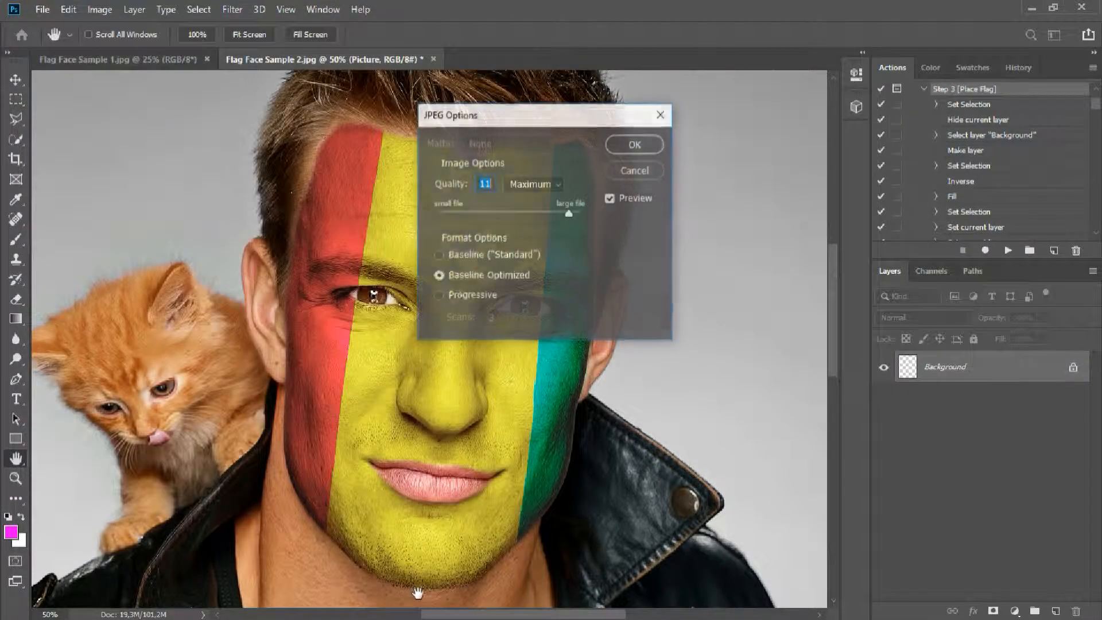
{"action": "left_click", "coordinate": [633, 144]}
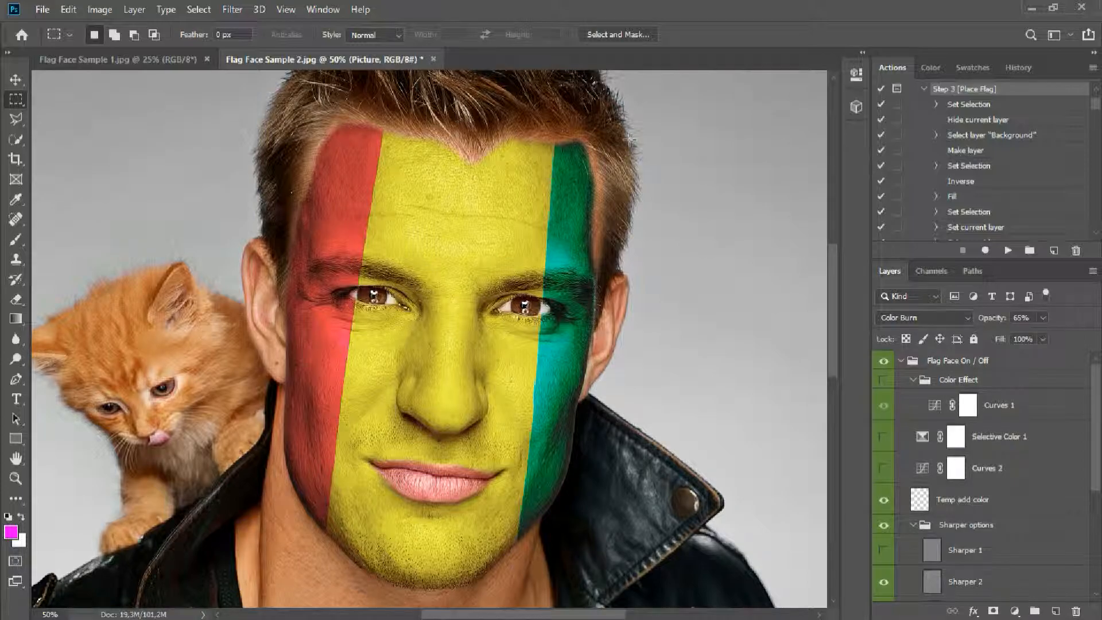
Step: Switch to Flag Face Sample 1.jpg and play Step 1 [Brush on face] of the Flag Face Photoshop Action, dismissing its message
{"action": "left_click", "coordinate": [153, 60]}
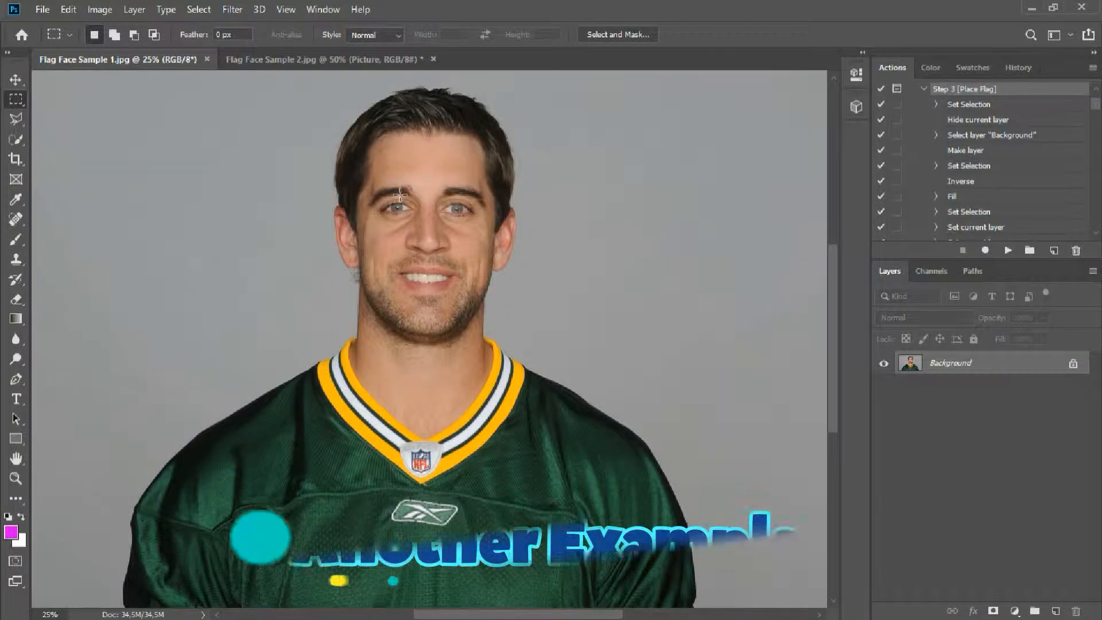
{"action": "key", "text": "ctrl+plus"}
{"action": "key", "text": "ctrl+plus"}
{"action": "key", "text": "ctrl+plus"}
{"action": "left_click_drag", "start_coordinate": [472, 179], "coordinate": [438, 379]}
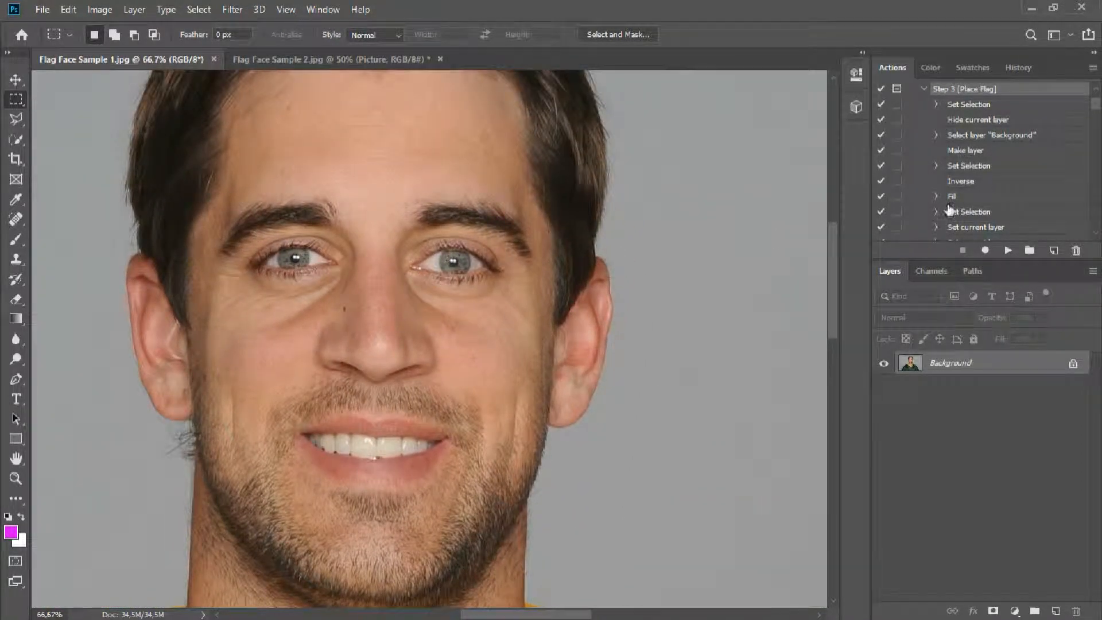
{"action": "scroll", "coordinate": [953, 216], "scroll_direction": "up", "scroll_amount": 3}
{"action": "left_click", "coordinate": [970, 108]}
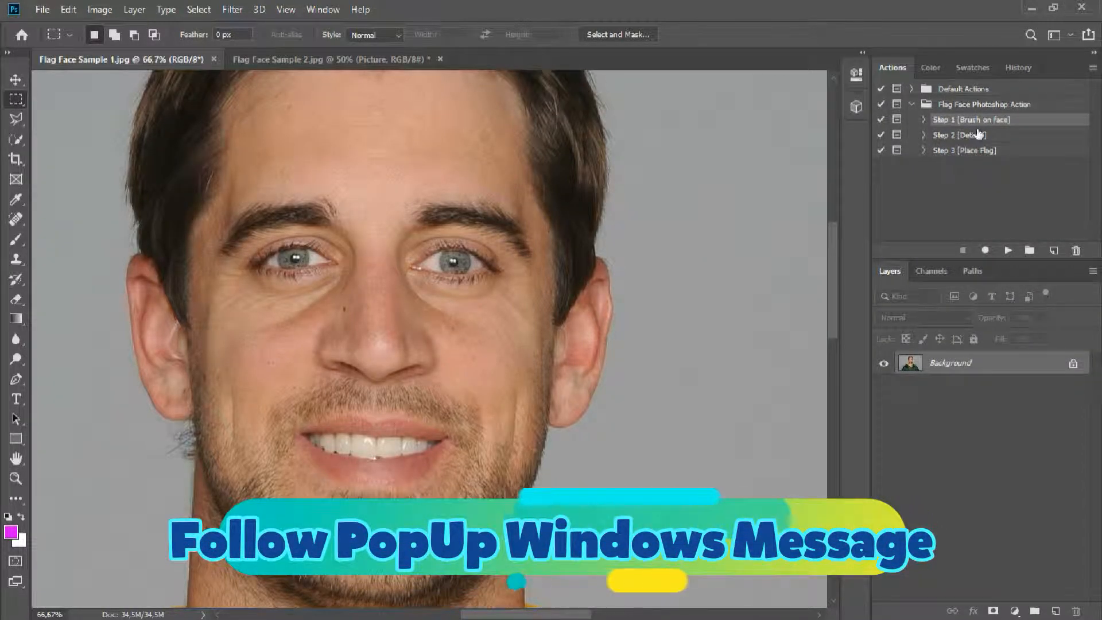
{"action": "left_click", "coordinate": [1009, 250]}
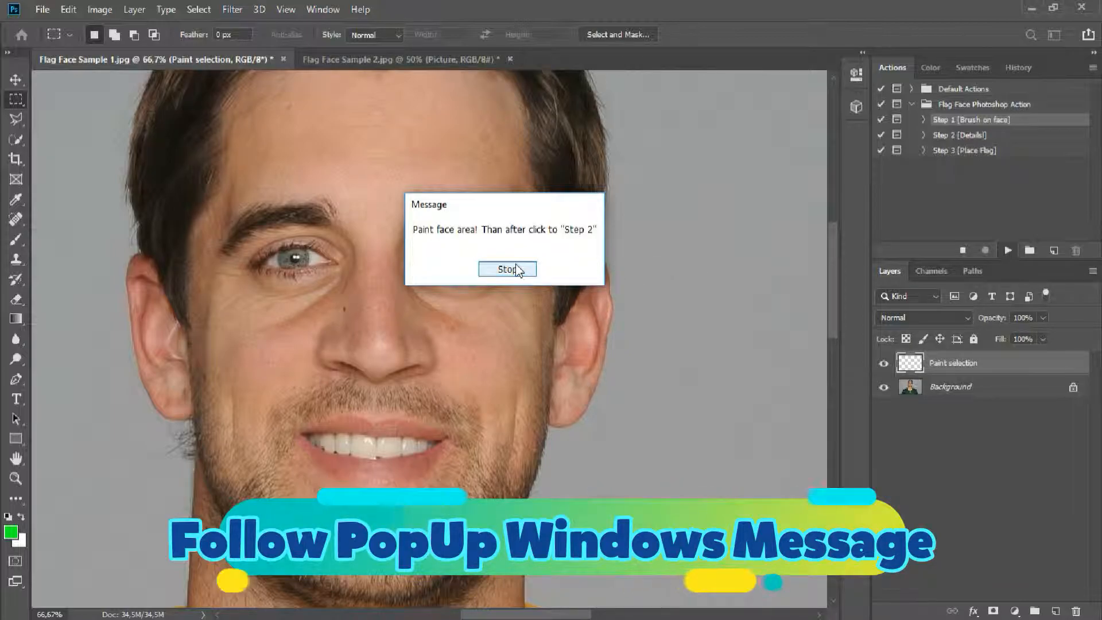
{"action": "left_click", "coordinate": [507, 270]}
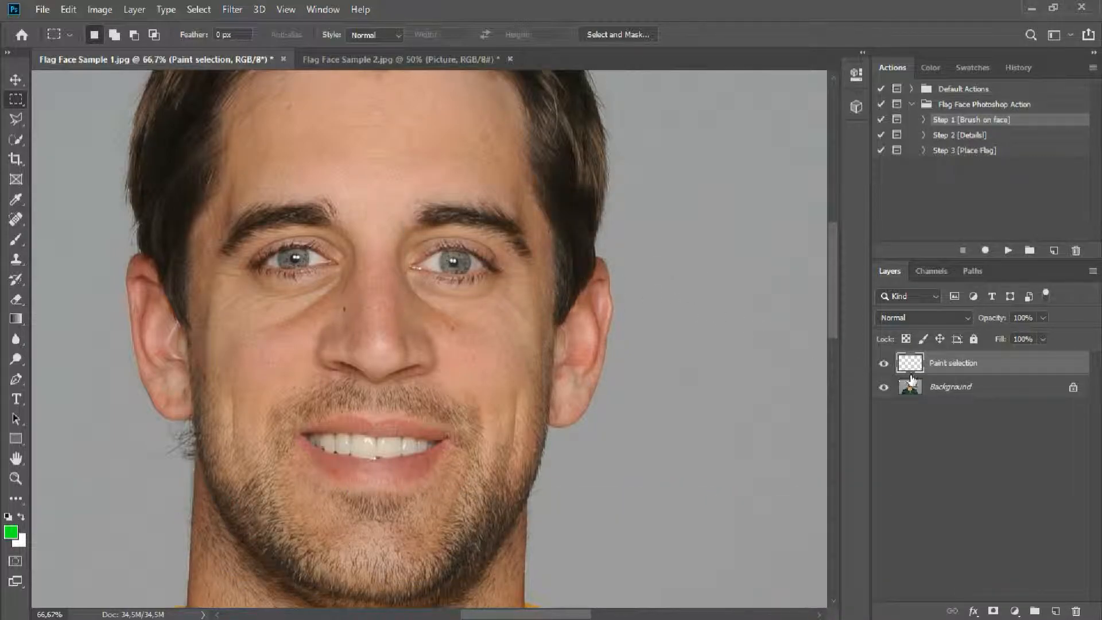
Step: Outline the whole face with the Polygonal Lasso, following the temples, jaw, chin and hairline, and close the selection
{"action": "left_click", "coordinate": [17, 121]}
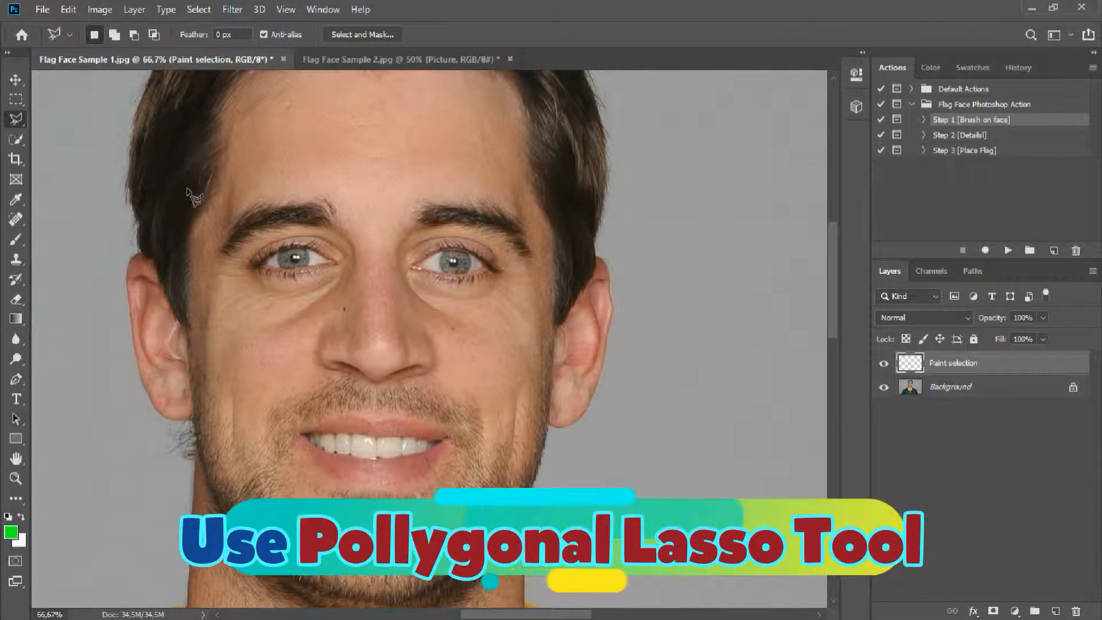
{"action": "scroll", "coordinate": [223, 367], "scroll_direction": "up", "scroll_amount": 4}
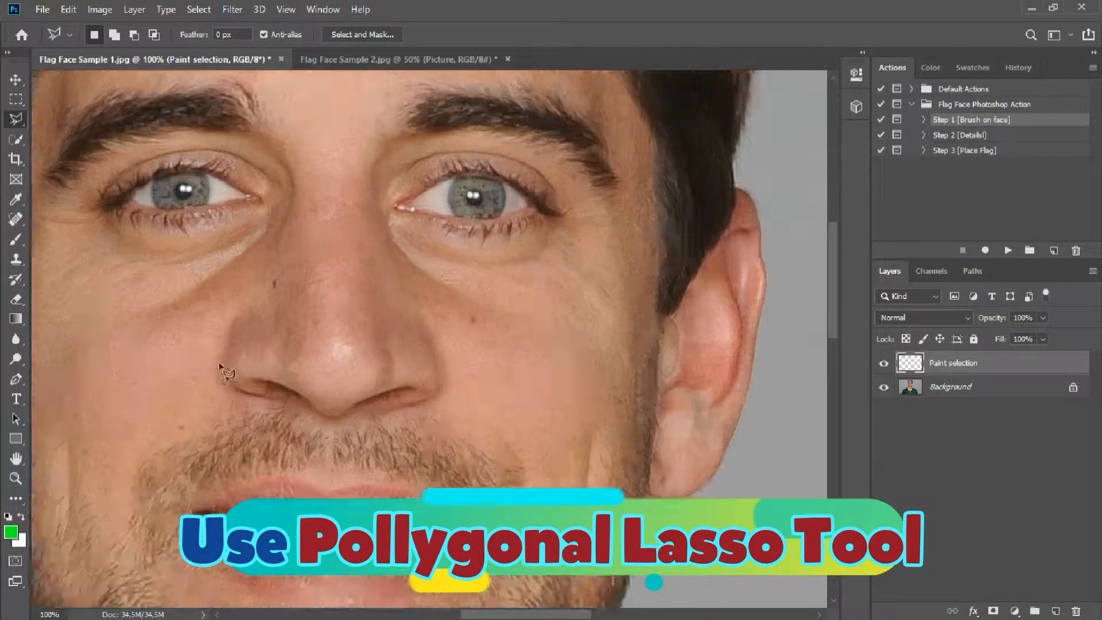
{"action": "left_click_drag", "start_coordinate": [226, 278], "coordinate": [481, 278]}
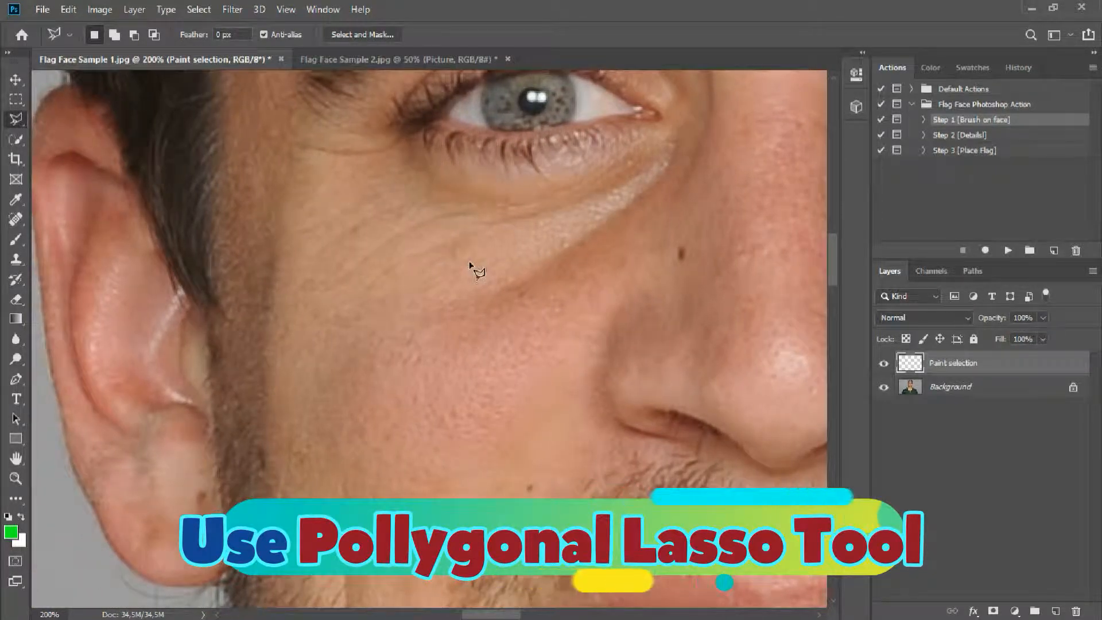
{"action": "key", "text": "ctrl+minus"}
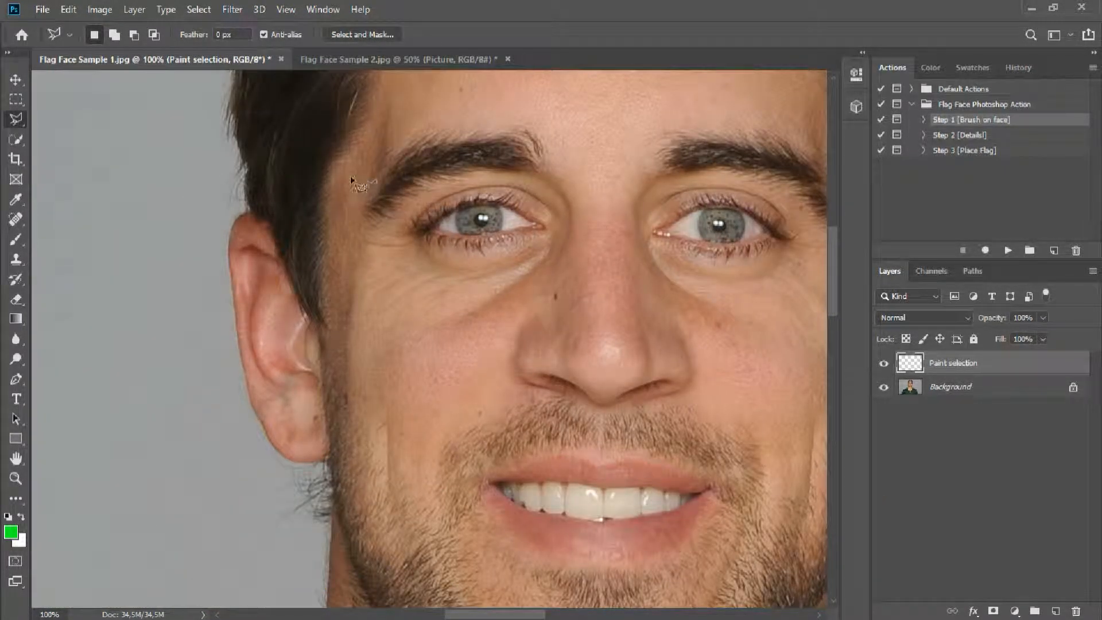
{"action": "mouse_move", "coordinate": [331, 173]}
{"action": "left_mouse_down"}
{"action": "mouse_move", "coordinate": [319, 333]}
{"action": "mouse_move", "coordinate": [334, 485]}
{"action": "mouse_move", "coordinate": [294, 351]}
{"action": "left_mouse_up"}
{"action": "left_click", "coordinate": [334, 487]}
{"action": "left_click", "coordinate": [342, 529]}
{"action": "mouse_move", "coordinate": [282, 297]}
{"action": "left_mouse_down"}
{"action": "mouse_move", "coordinate": [308, 349]}
{"action": "mouse_move", "coordinate": [406, 422]}
{"action": "mouse_move", "coordinate": [485, 445]}
{"action": "mouse_move", "coordinate": [559, 446]}
{"action": "mouse_move", "coordinate": [640, 424]}
{"action": "mouse_move", "coordinate": [694, 377]}
{"action": "mouse_move", "coordinate": [771, 222]}
{"action": "left_mouse_up"}
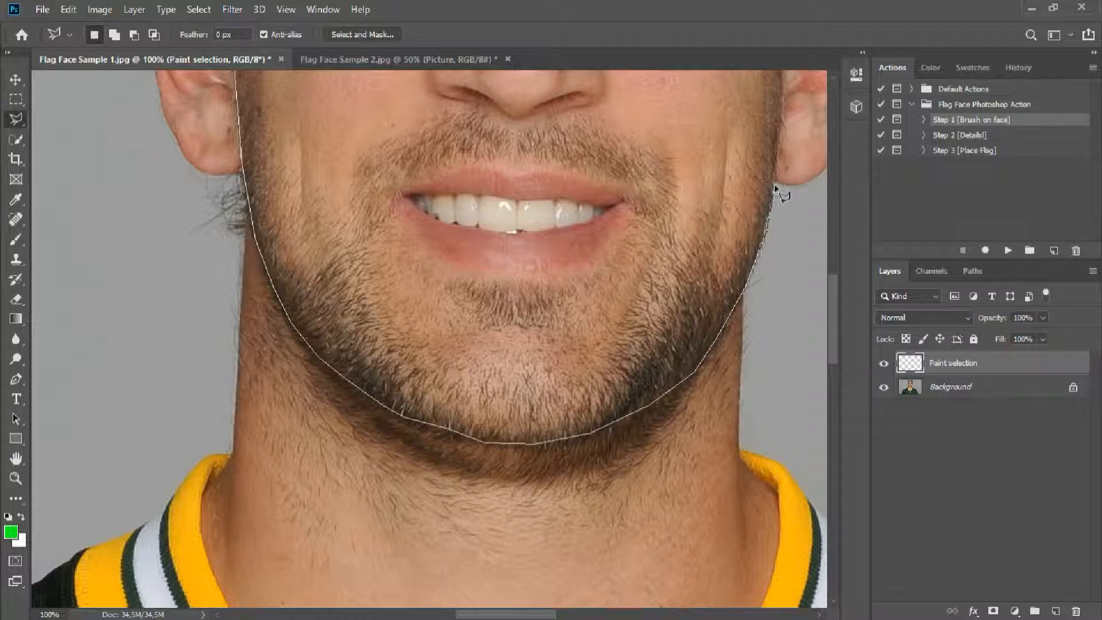
{"action": "mouse_move", "coordinate": [776, 167]}
{"action": "left_mouse_down"}
{"action": "mouse_move", "coordinate": [752, 365]}
{"action": "mouse_move", "coordinate": [692, 488]}
{"action": "mouse_move", "coordinate": [710, 434]}
{"action": "mouse_move", "coordinate": [705, 379]}
{"action": "left_mouse_up"}
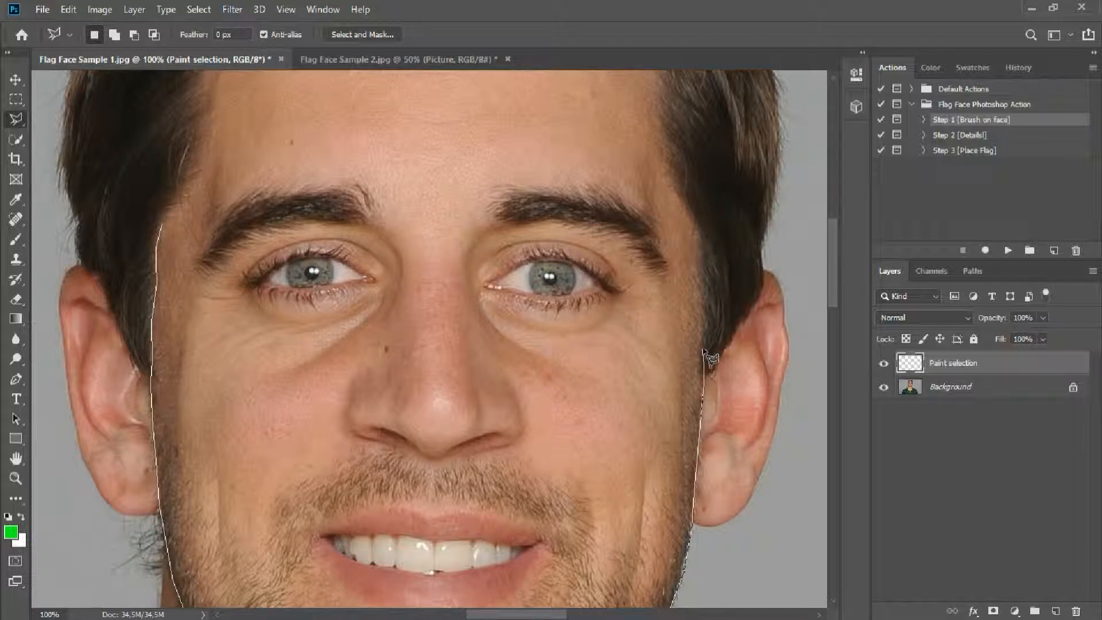
{"action": "left_click_drag", "start_coordinate": [705, 285], "coordinate": [705, 262]}
{"action": "left_click_drag", "start_coordinate": [667, 119], "coordinate": [662, 333]}
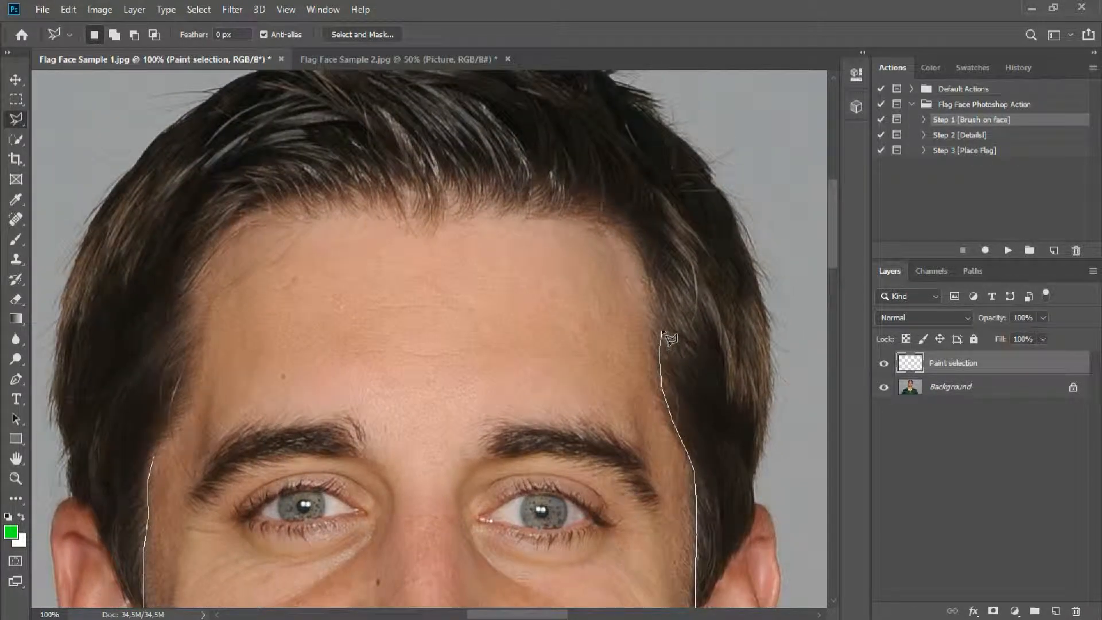
{"action": "left_click_drag", "start_coordinate": [657, 288], "coordinate": [641, 248]}
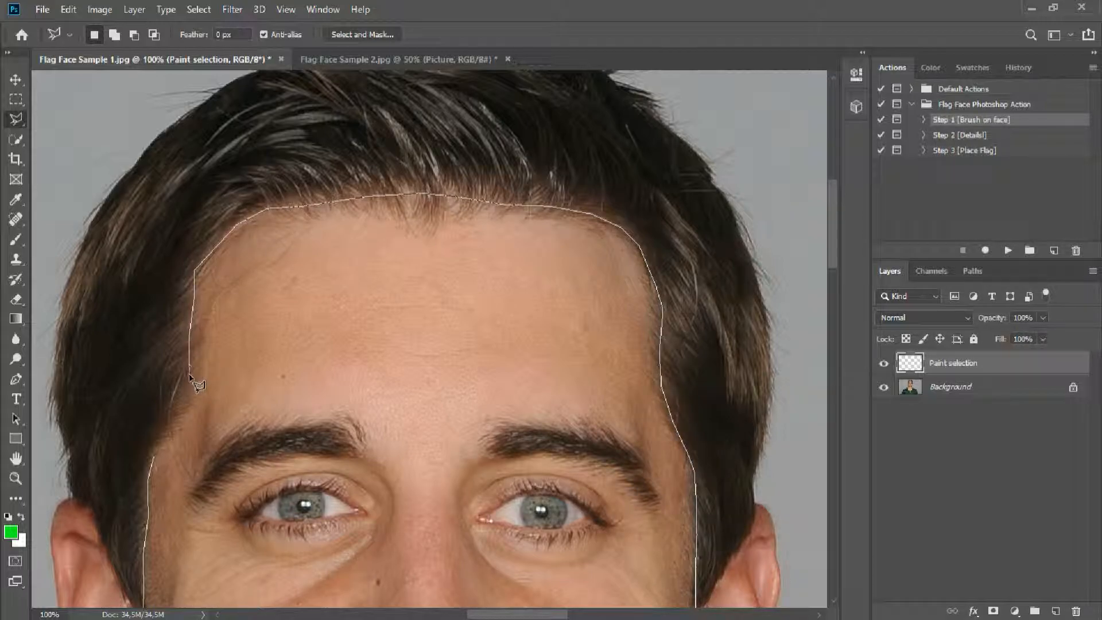
{"action": "left_click", "coordinate": [155, 459]}
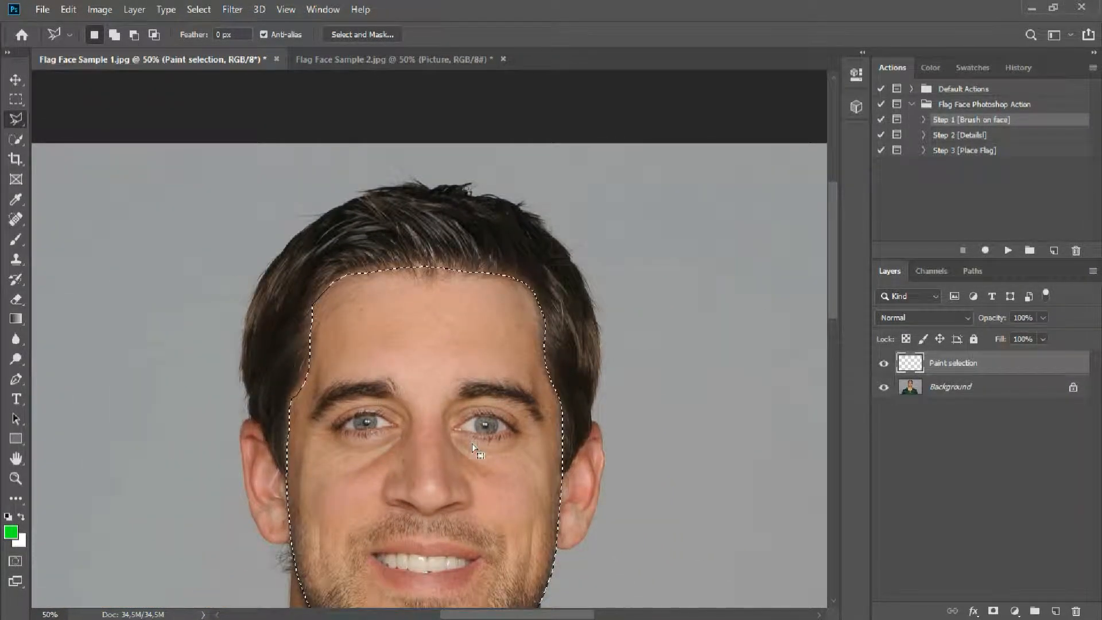
Step: Choose the Brush tool and set the foreground color to blue 0bc0f4
{"action": "left_click_drag", "start_coordinate": [480, 438], "coordinate": [421, 275]}
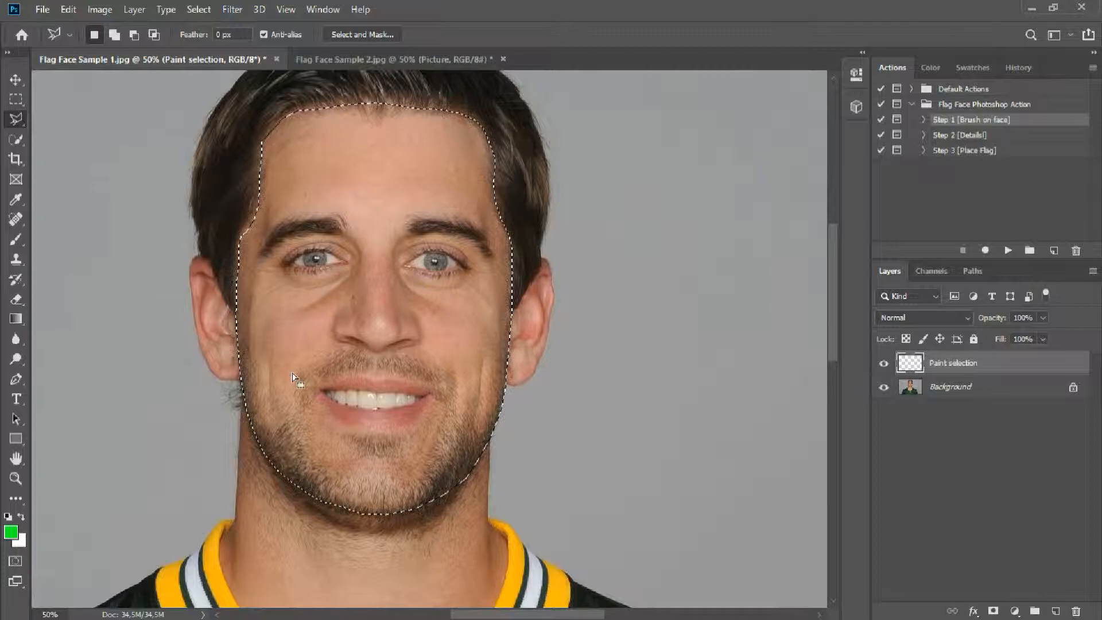
{"action": "left_click", "coordinate": [16, 239]}
{"action": "left_click", "coordinate": [10, 532]}
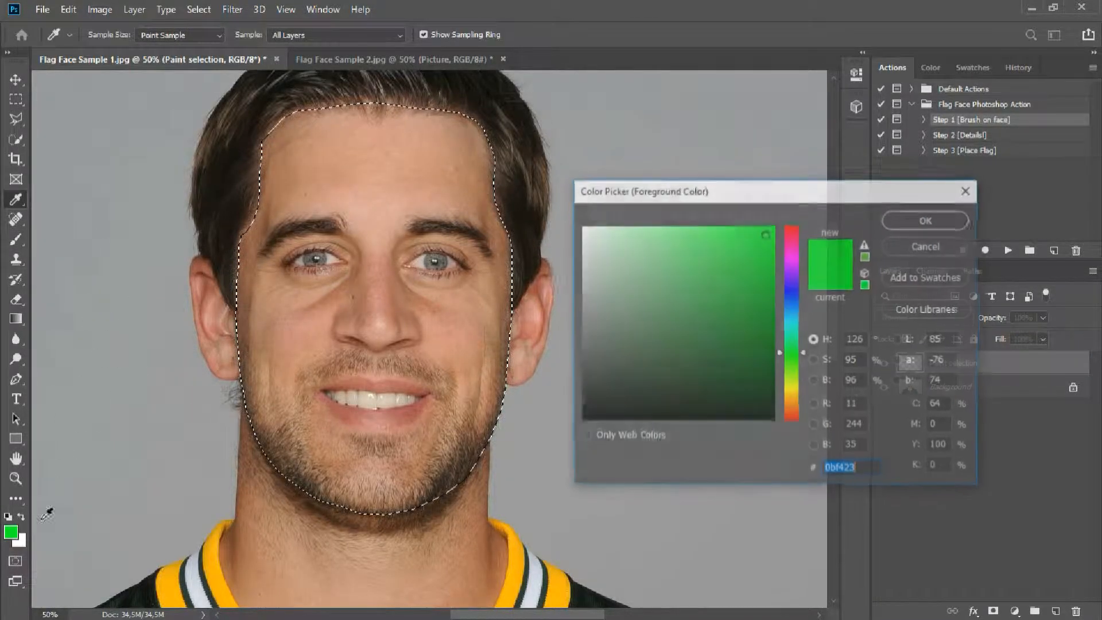
{"action": "left_click_drag", "start_coordinate": [792, 328], "coordinate": [795, 315]}
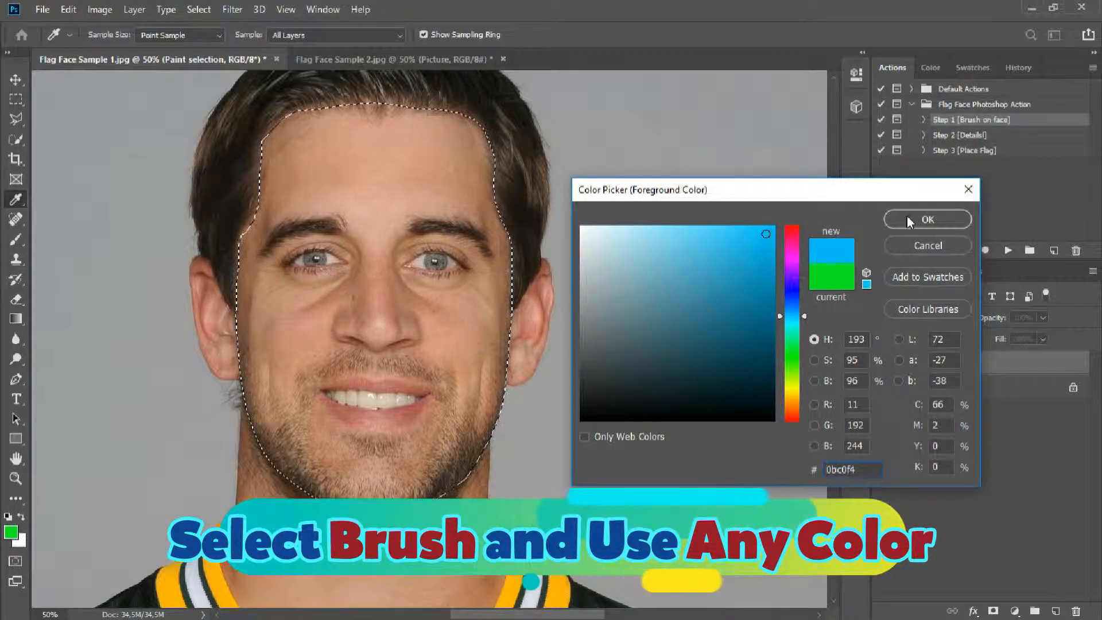
{"action": "left_click", "coordinate": [929, 219]}
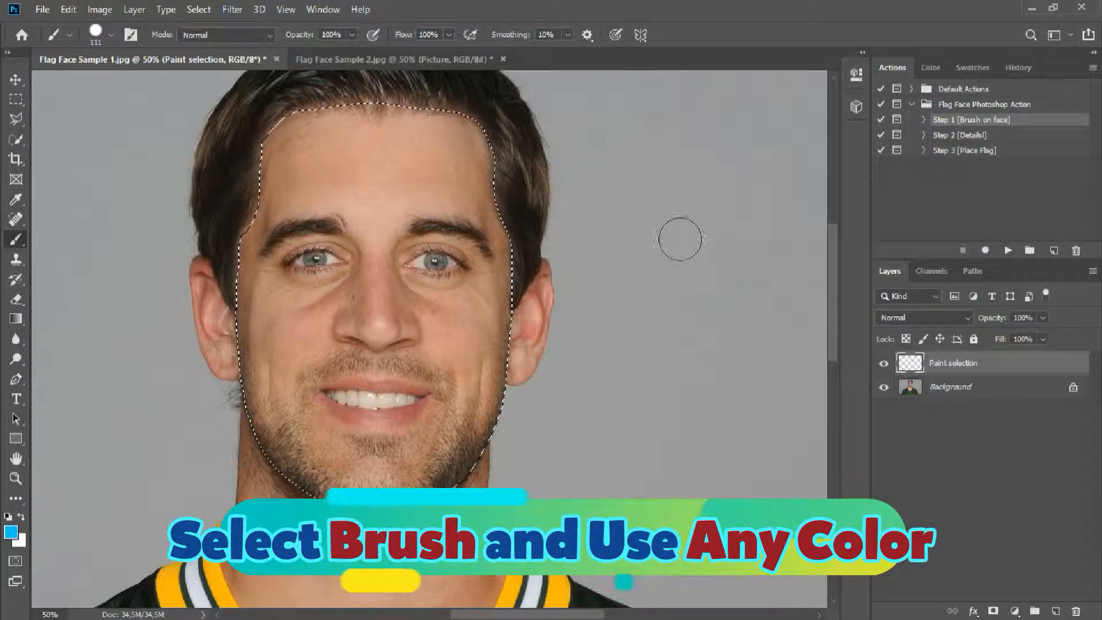
Step: Enlarge the brush to 180 px, paint the entire face selection blue on the Paint selection layer, and deselect
{"action": "right_click", "coordinate": [353, 161]}
{"action": "left_click_drag", "start_coordinate": [487, 200], "coordinate": [503, 199]}
{"action": "mouse_move", "coordinate": [461, 138]}
{"action": "left_mouse_down"}
{"action": "mouse_move", "coordinate": [315, 133]}
{"action": "mouse_move", "coordinate": [522, 129]}
{"action": "mouse_move", "coordinate": [287, 173]}
{"action": "mouse_move", "coordinate": [160, 300]}
{"action": "mouse_move", "coordinate": [401, 253]}
{"action": "mouse_move", "coordinate": [550, 274]}
{"action": "mouse_move", "coordinate": [463, 344]}
{"action": "mouse_move", "coordinate": [276, 418]}
{"action": "left_mouse_up"}
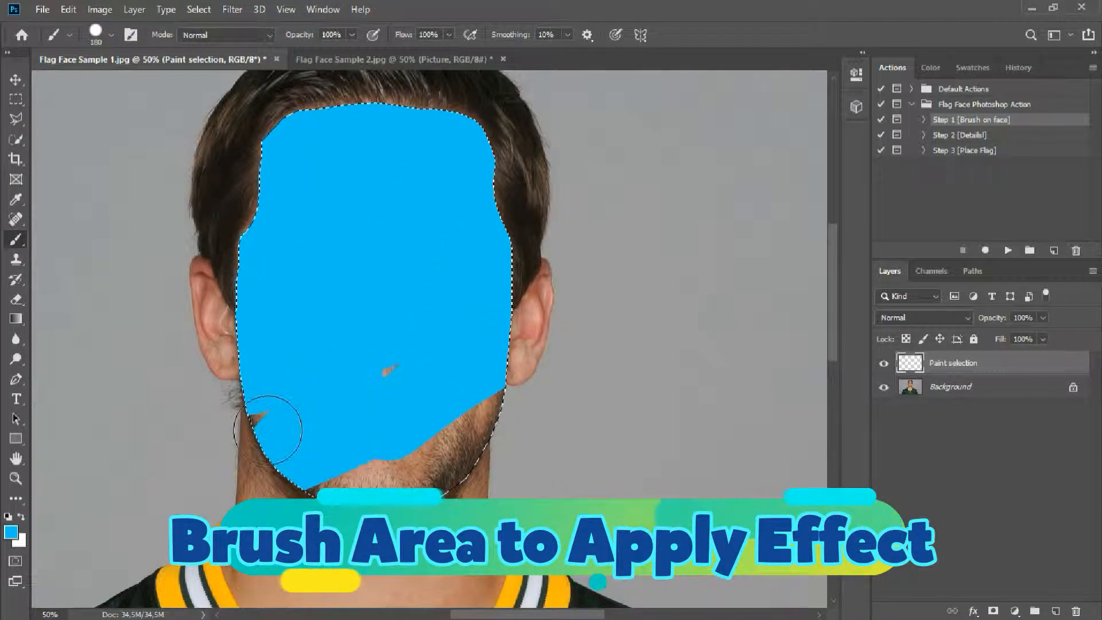
{"action": "mouse_move", "coordinate": [387, 476]}
{"action": "left_mouse_down"}
{"action": "mouse_move", "coordinate": [493, 403]}
{"action": "mouse_move", "coordinate": [506, 377]}
{"action": "mouse_move", "coordinate": [359, 468]}
{"action": "mouse_move", "coordinate": [442, 443]}
{"action": "left_mouse_up"}
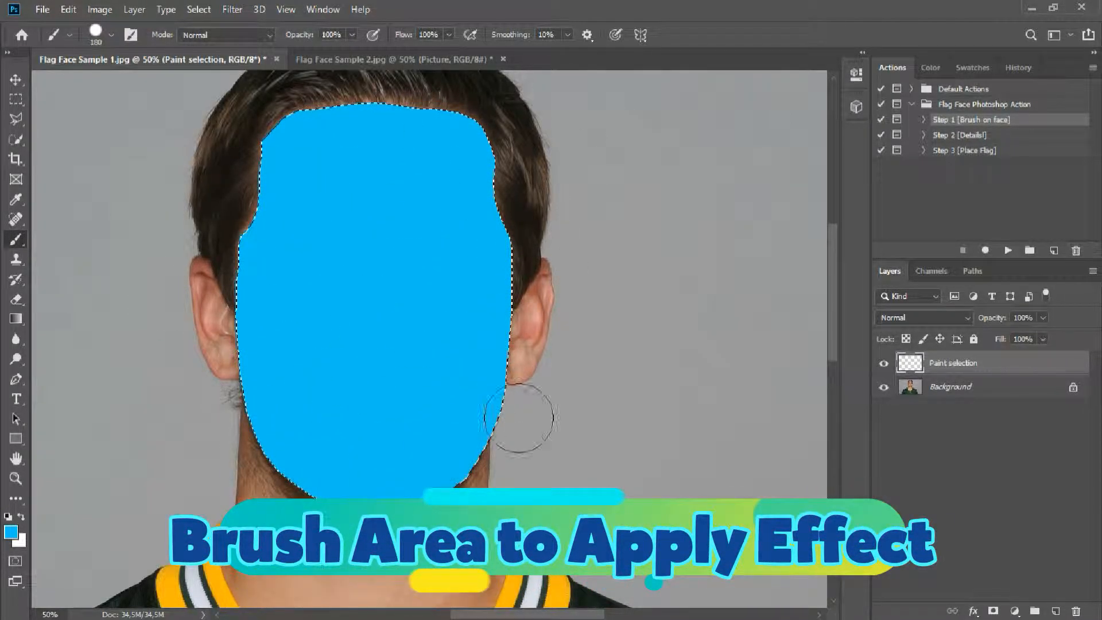
{"action": "left_click", "coordinate": [16, 99]}
{"action": "left_click", "coordinate": [108, 164]}
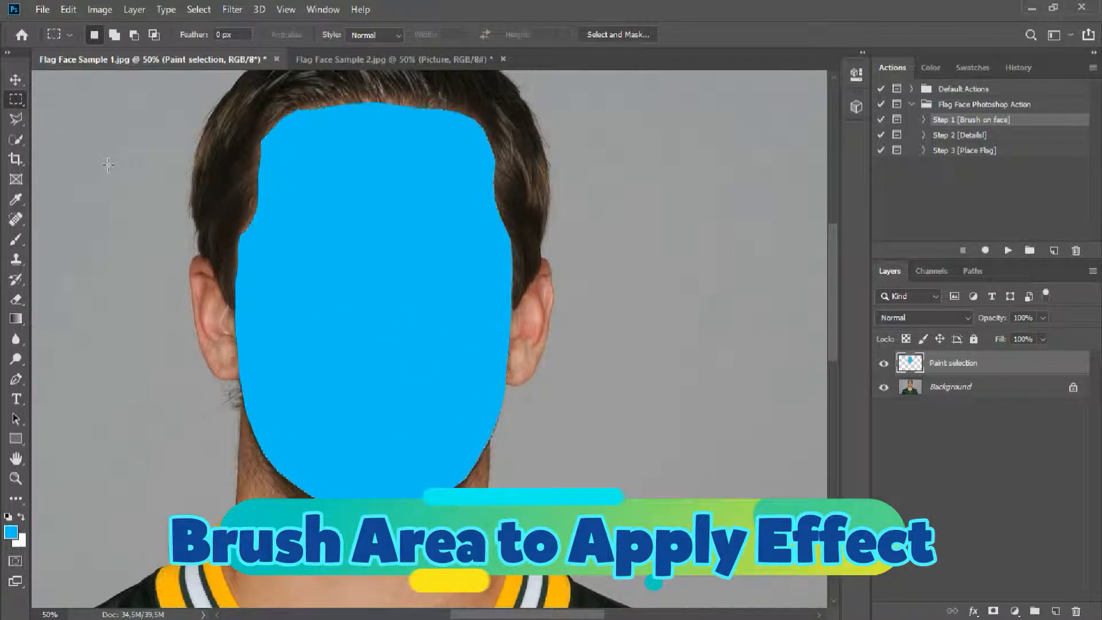
Step: Play Step 2 [Details] of the Flag Face Photoshop Action and dismiss its message
{"action": "left_click", "coordinate": [960, 135]}
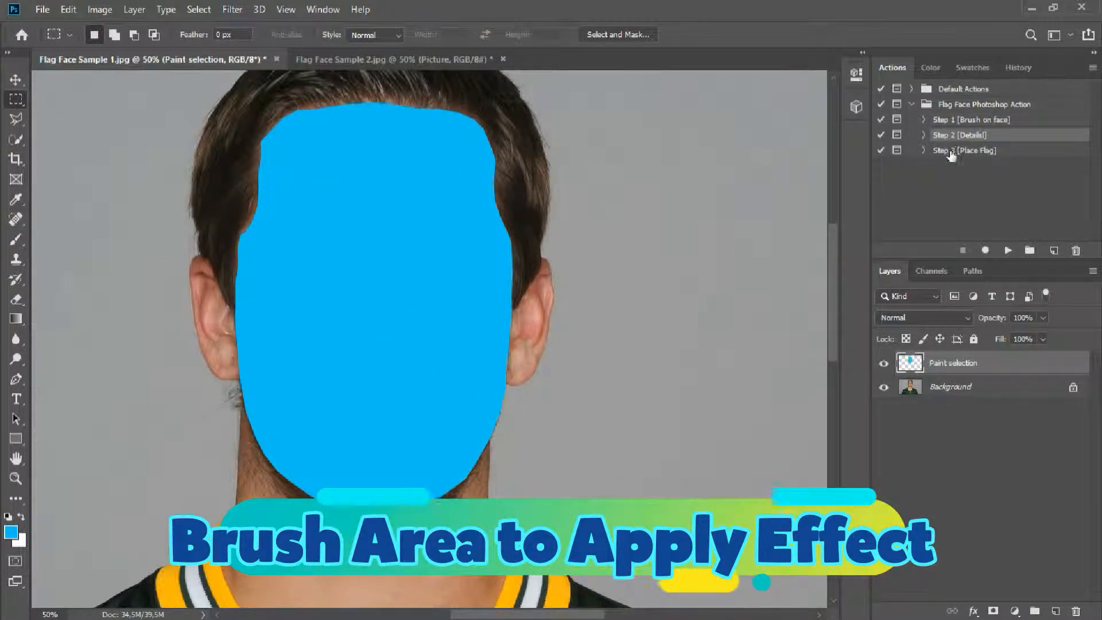
{"action": "left_click", "coordinate": [1008, 251]}
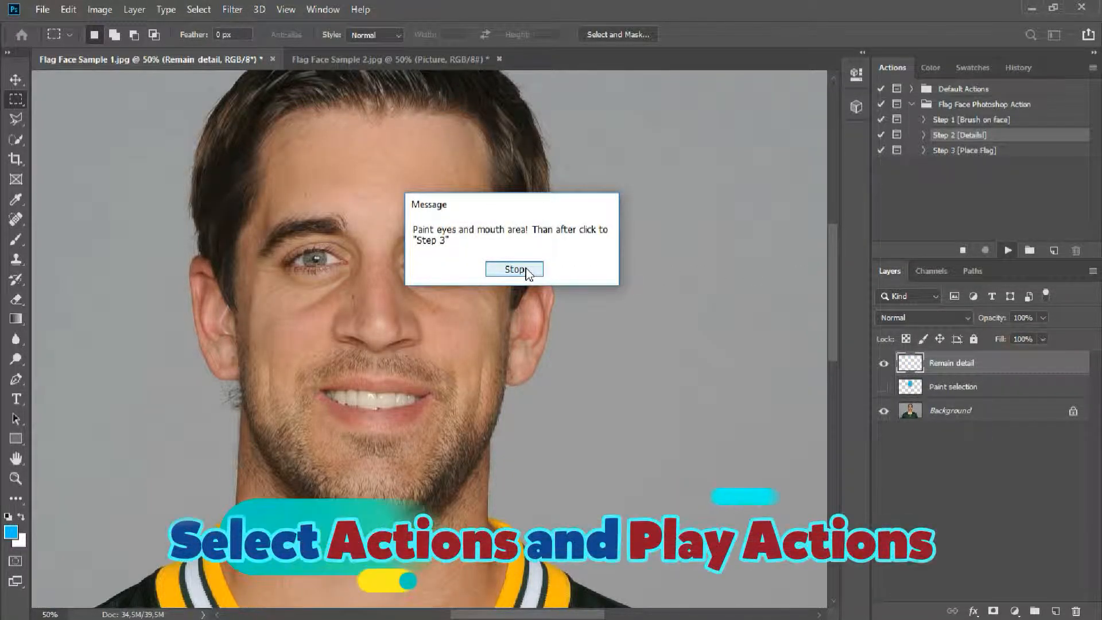
{"action": "left_click", "coordinate": [525, 270]}
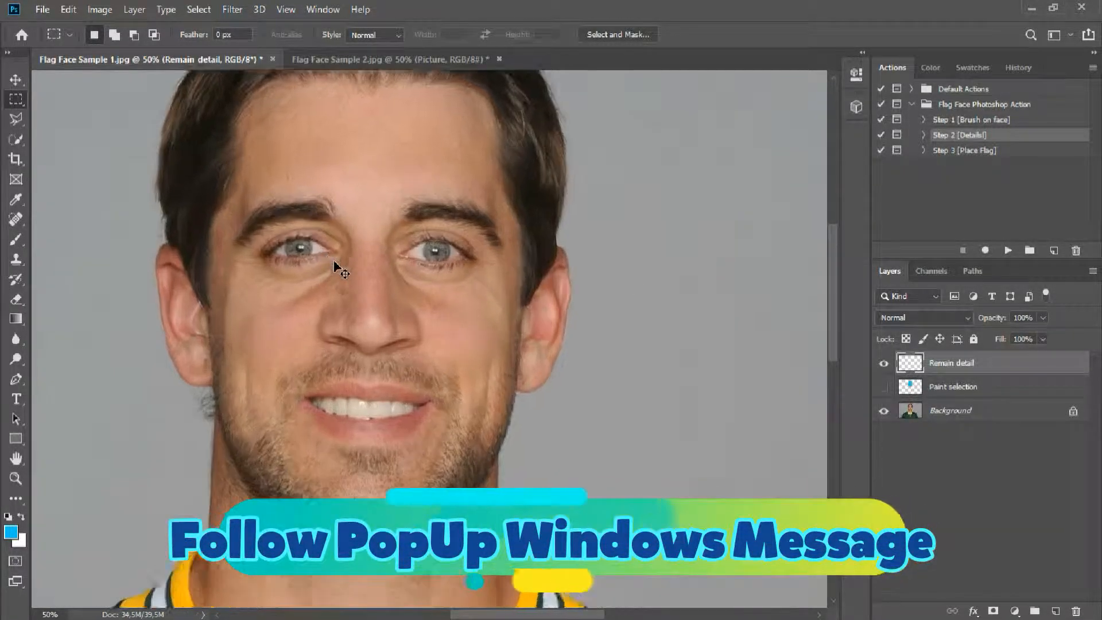
Step: Outline the eye on the image's left side with the Polygonal Lasso, tracing the upper and lower lids into a closed selection
{"action": "scroll", "coordinate": [339, 270], "scroll_direction": "up", "scroll_amount": 4}
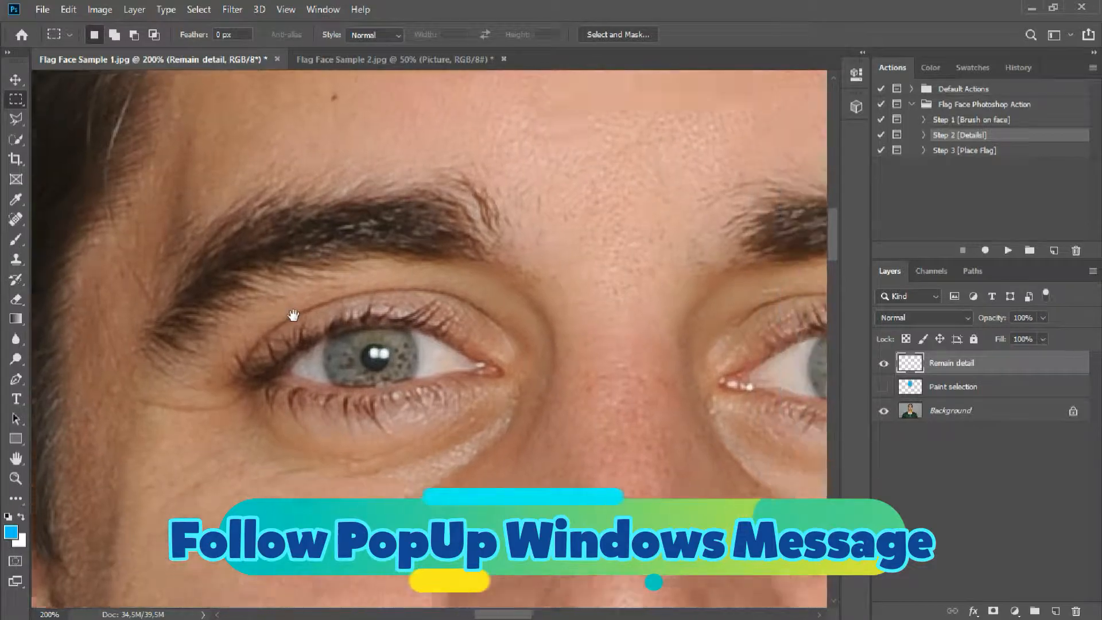
{"action": "left_click_drag", "start_coordinate": [293, 315], "coordinate": [223, 265]}
{"action": "left_click", "coordinate": [17, 119]}
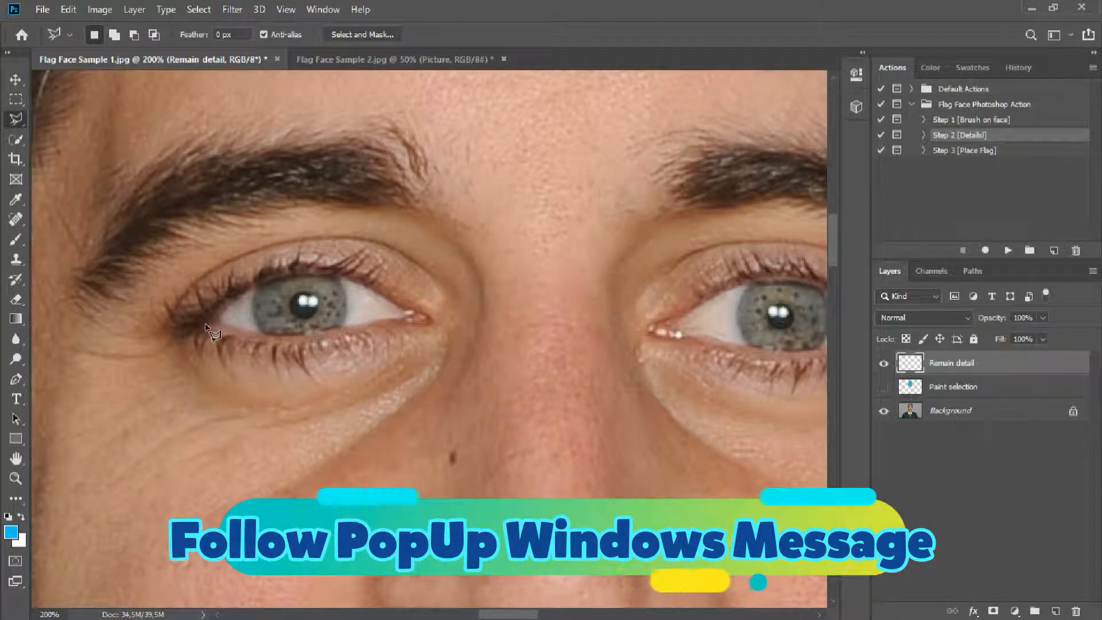
{"action": "mouse_move", "coordinate": [218, 317]}
{"action": "left_mouse_down"}
{"action": "mouse_move", "coordinate": [264, 285]}
{"action": "mouse_move", "coordinate": [335, 276]}
{"action": "mouse_move", "coordinate": [368, 284]}
{"action": "mouse_move", "coordinate": [410, 313]}
{"action": "mouse_move", "coordinate": [400, 320]}
{"action": "left_mouse_up"}
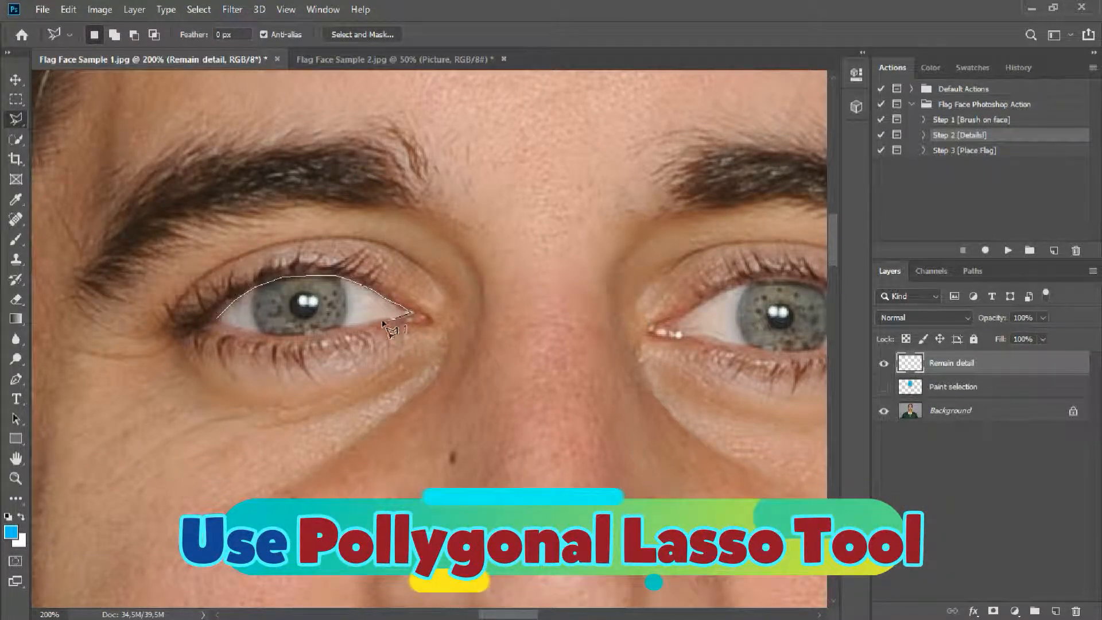
{"action": "left_click", "coordinate": [334, 331]}
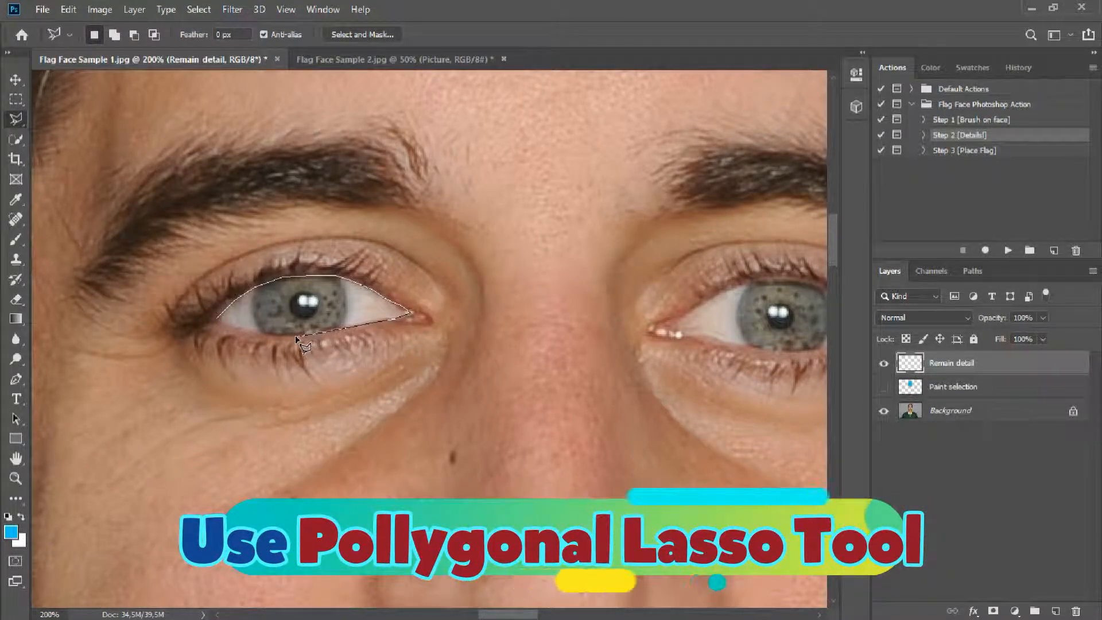
{"action": "left_click", "coordinate": [299, 337]}
{"action": "left_click", "coordinate": [270, 335]}
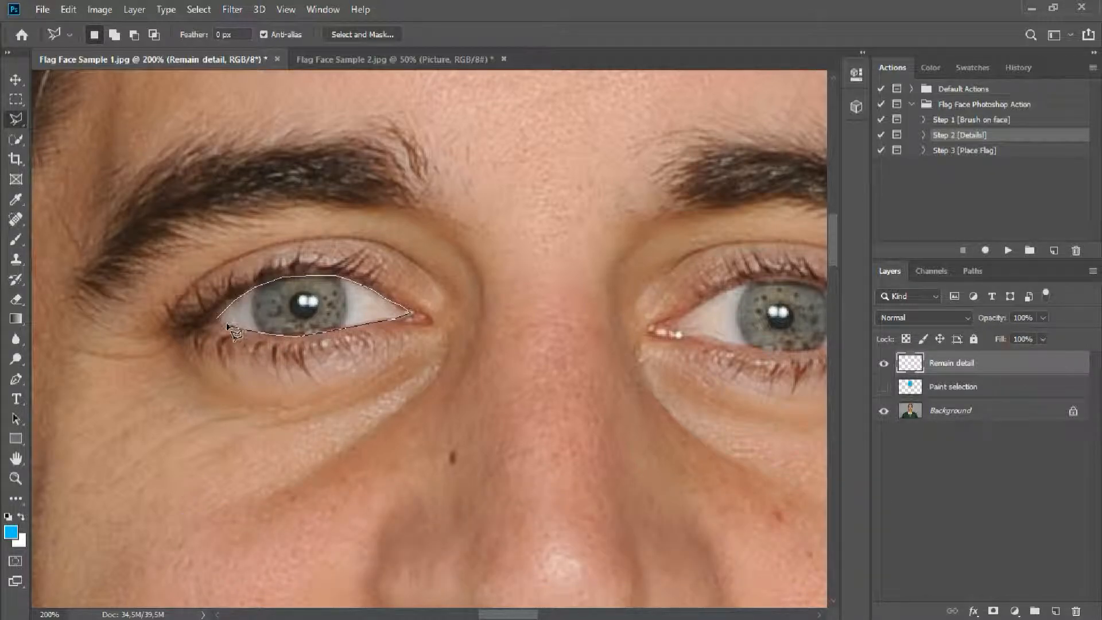
{"action": "left_click", "coordinate": [217, 318]}
Step: Set the foreground color to green 32f40b and brush over the selected eye on the Remain detail layer
{"action": "left_click_drag", "start_coordinate": [515, 338], "coordinate": [457, 337]}
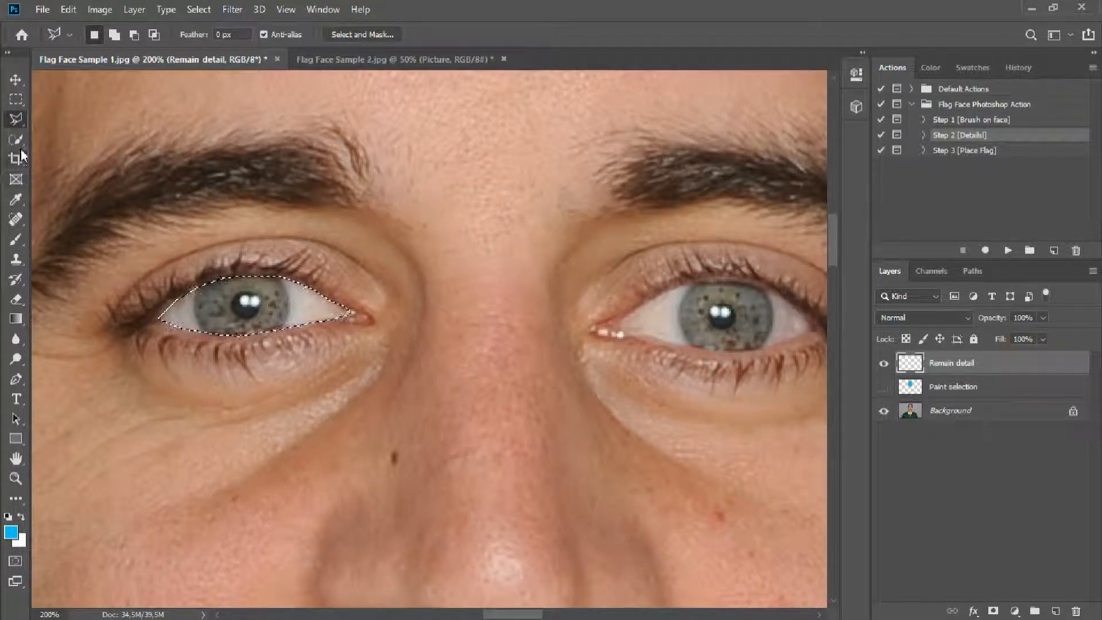
{"action": "left_click", "coordinate": [15, 239]}
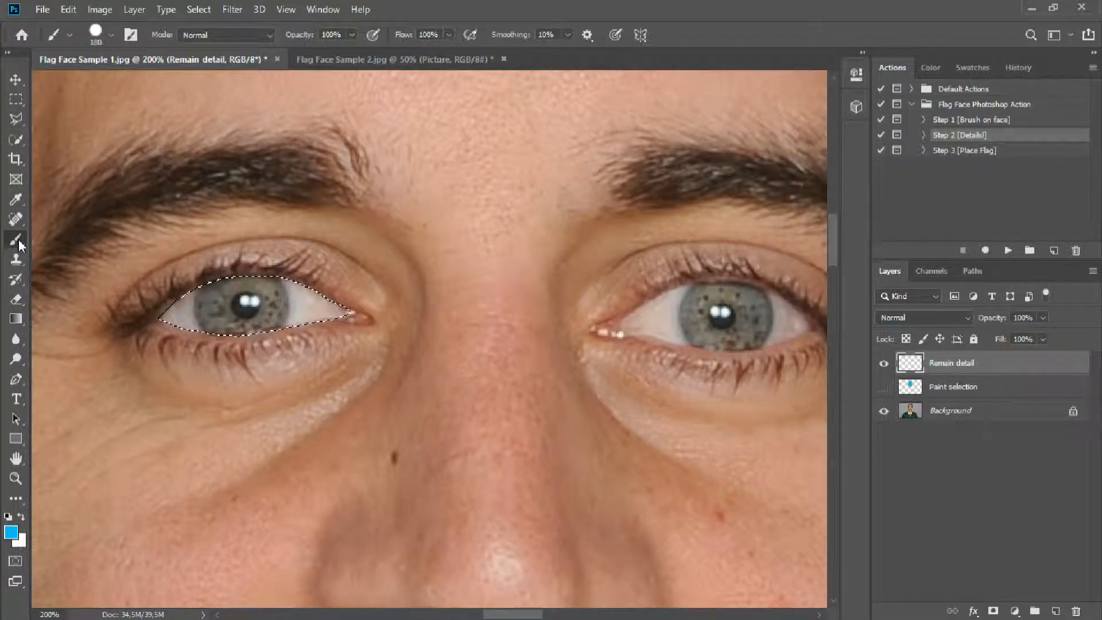
{"action": "left_click", "coordinate": [10, 531]}
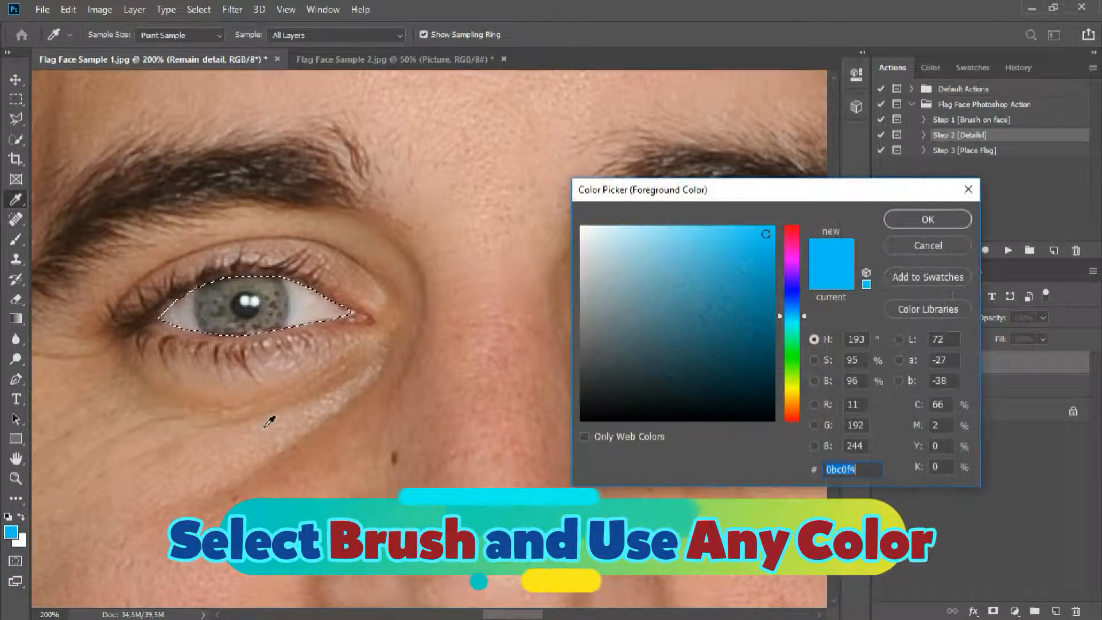
{"action": "left_click", "coordinate": [791, 360]}
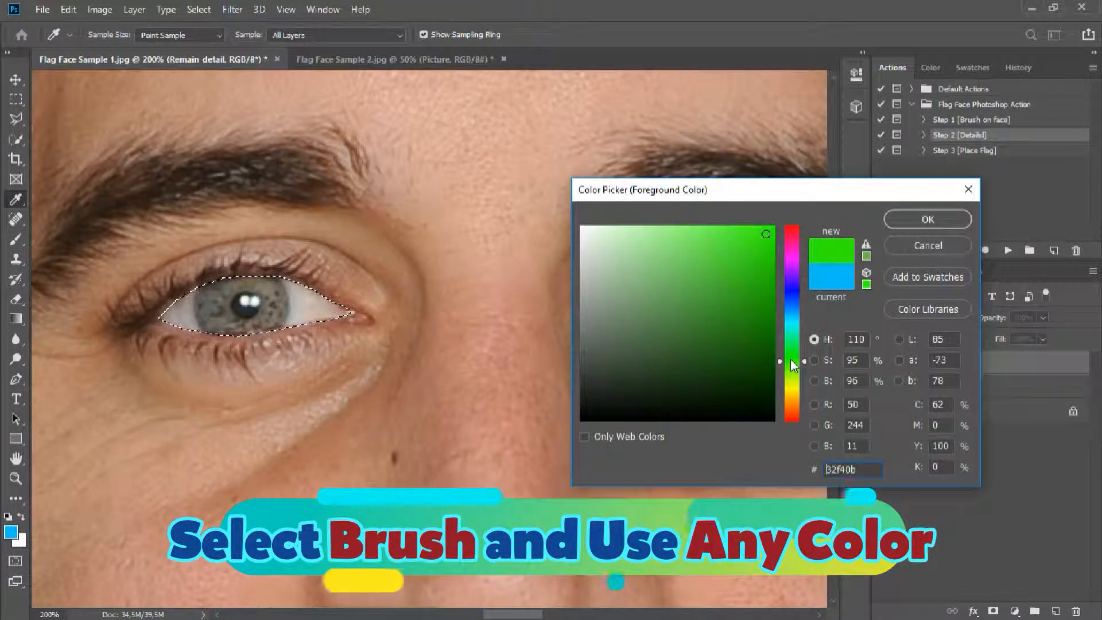
{"action": "left_click", "coordinate": [914, 219]}
{"action": "left_click_drag", "start_coordinate": [361, 276], "coordinate": [196, 320]}
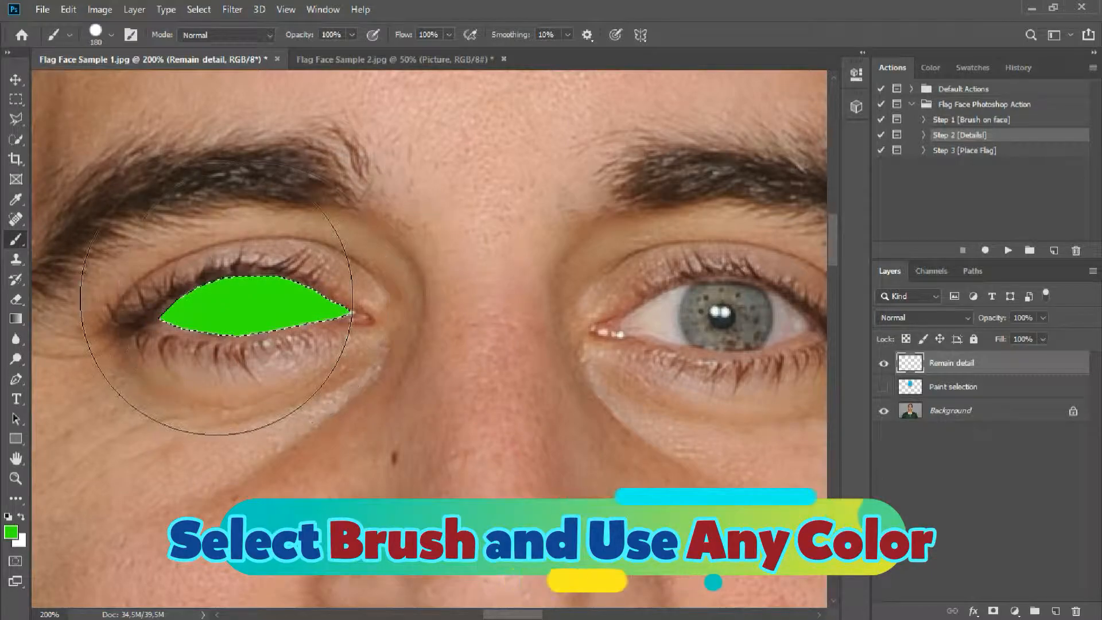
Step: Drop the current selection, outline the other eye with the Polygonal Lasso, and paint it with the same green brush
{"action": "left_click", "coordinate": [16, 119]}
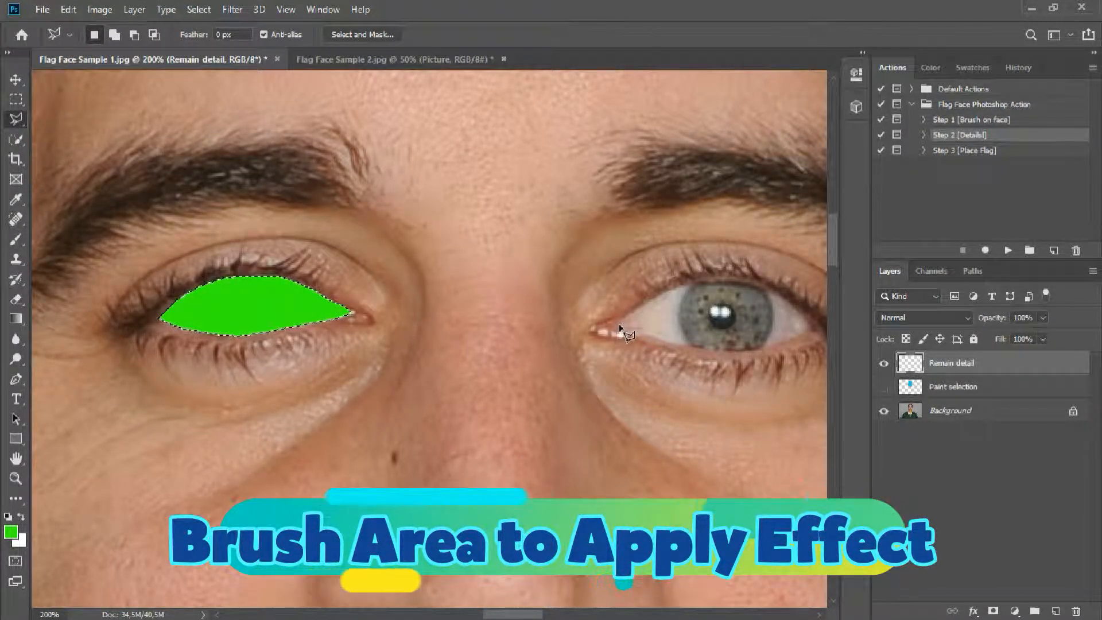
{"action": "key", "text": "ctrl+d"}
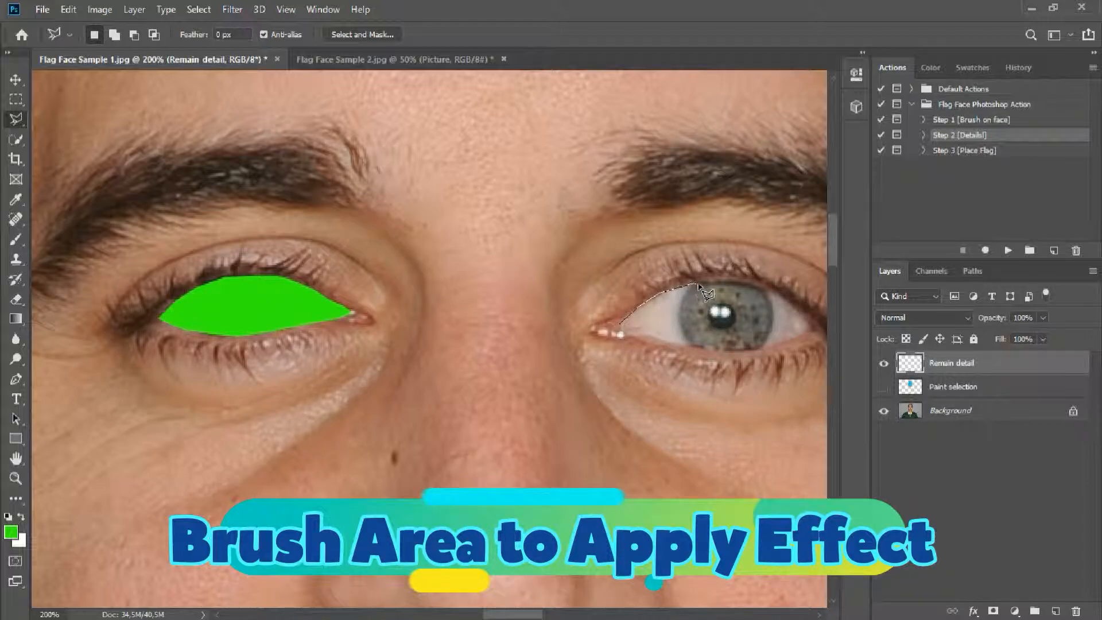
{"action": "left_click_drag", "start_coordinate": [711, 283], "coordinate": [795, 303]}
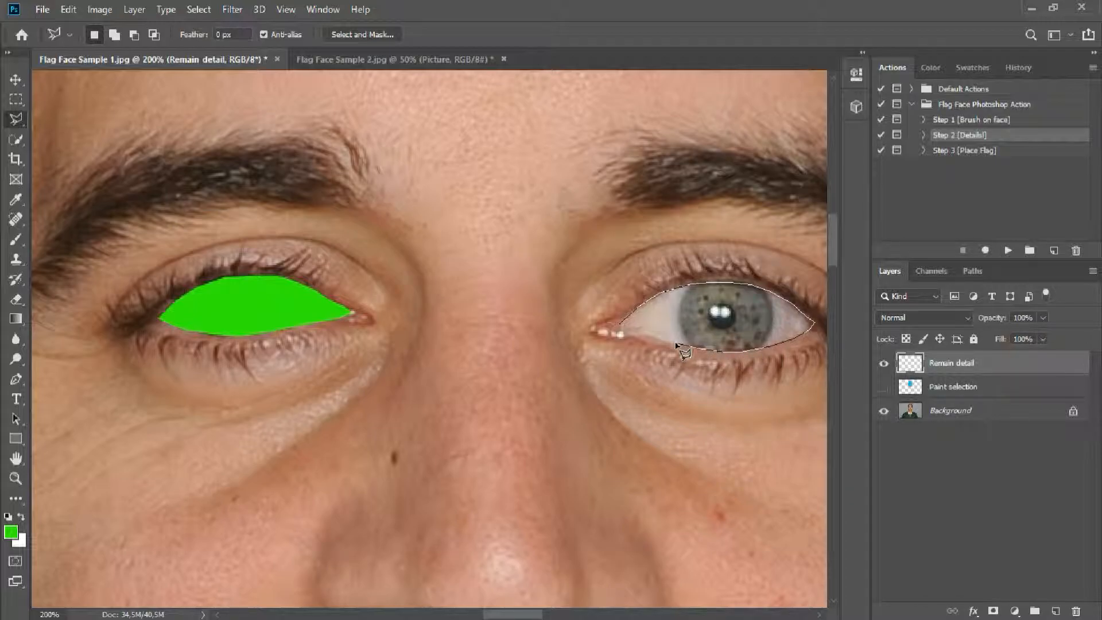
{"action": "left_click", "coordinate": [617, 326]}
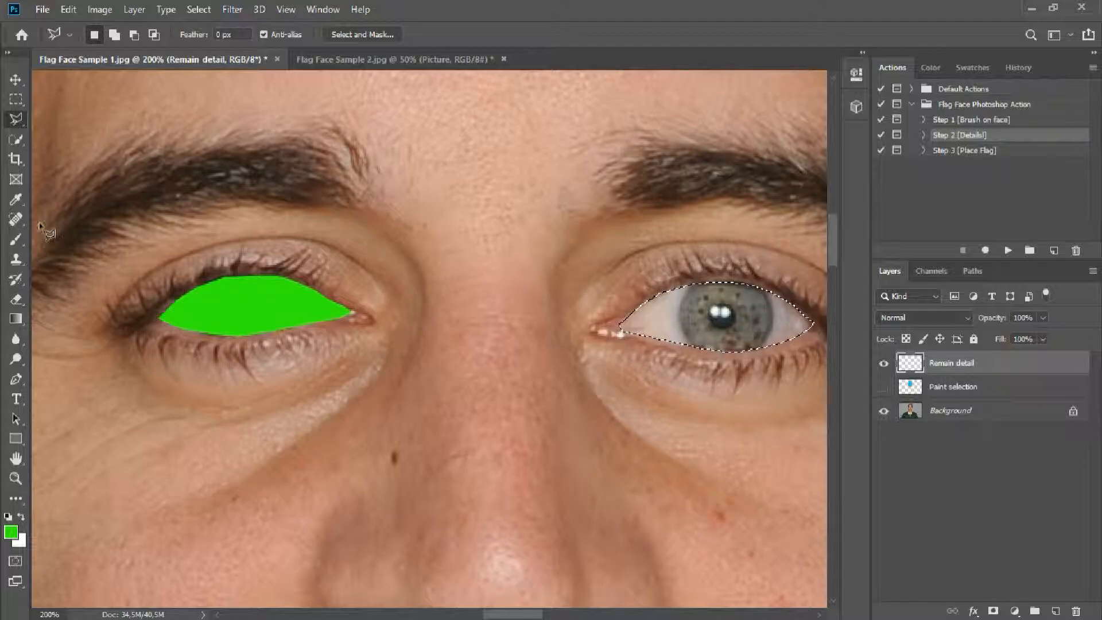
{"action": "left_click", "coordinate": [16, 239]}
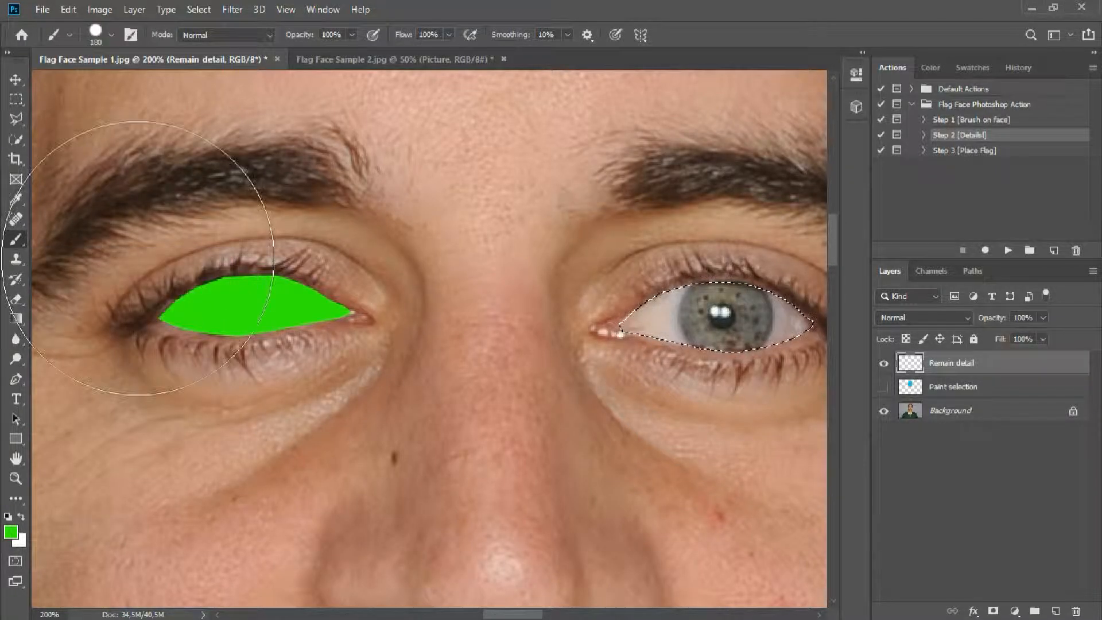
{"action": "left_click_drag", "start_coordinate": [692, 310], "coordinate": [701, 292]}
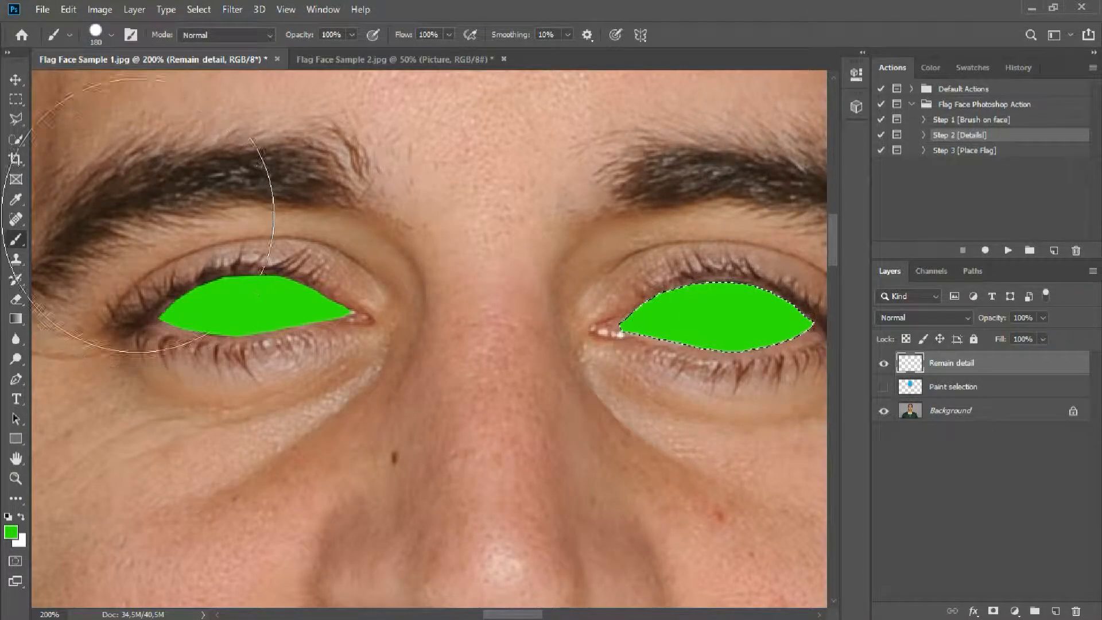
Step: Outline the mouth with the Polygonal Lasso, tracing around the upper and lower lips into a closed selection
{"action": "left_click", "coordinate": [16, 119]}
{"action": "left_click_drag", "start_coordinate": [423, 408], "coordinate": [423, 307]}
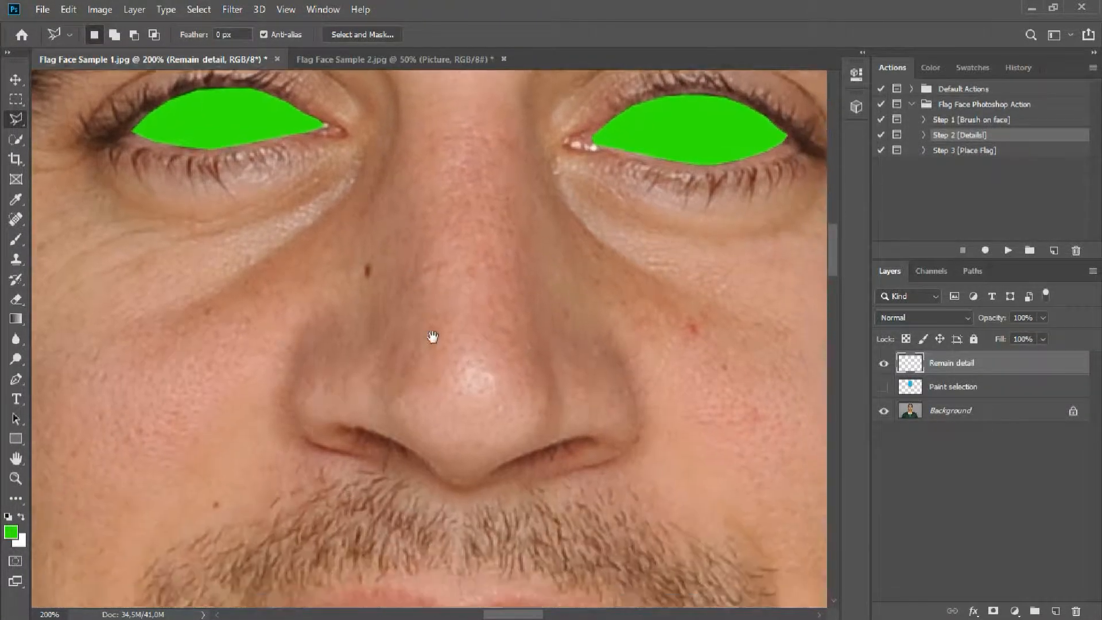
{"action": "left_click_drag", "start_coordinate": [472, 502], "coordinate": [466, 358]}
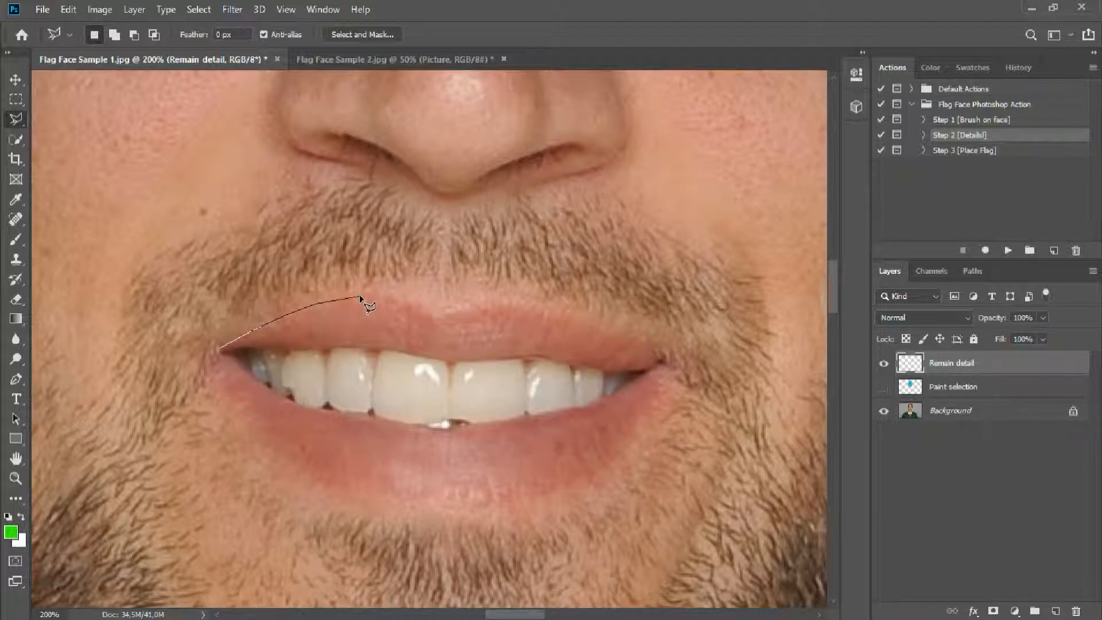
{"action": "left_click_drag", "start_coordinate": [433, 316], "coordinate": [461, 314]}
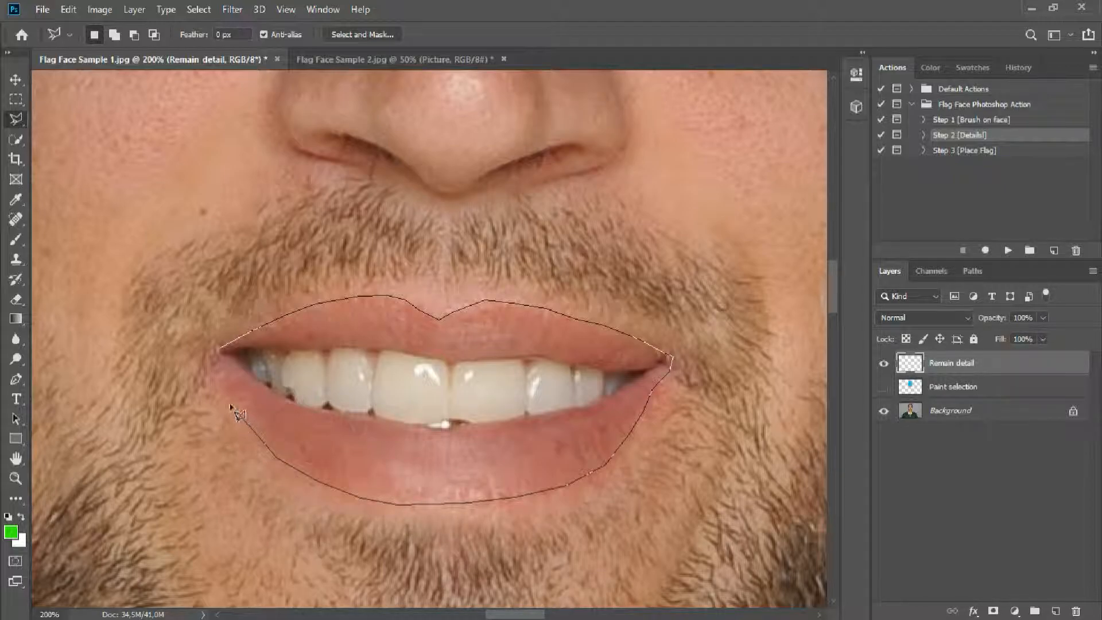
{"action": "left_click", "coordinate": [216, 353]}
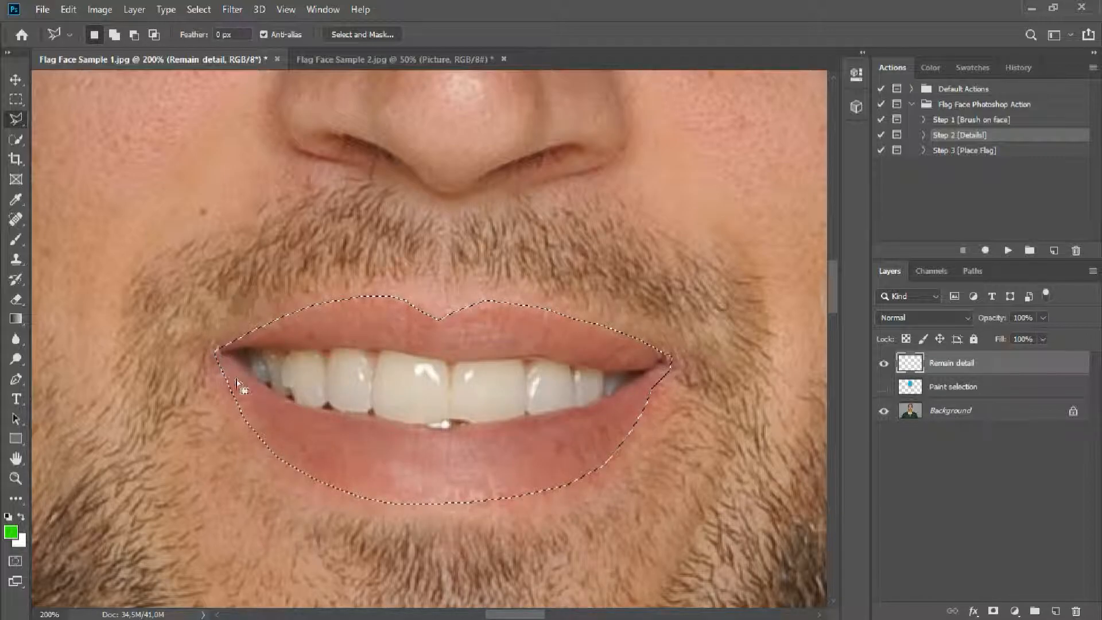
Step: Brush green over the selected mouth on the Remain detail layer and drop the selection
{"action": "left_click", "coordinate": [16, 239]}
{"action": "mouse_move", "coordinate": [283, 394]}
{"action": "left_mouse_down"}
{"action": "mouse_move", "coordinate": [393, 393]}
{"action": "mouse_move", "coordinate": [551, 367]}
{"action": "mouse_move", "coordinate": [482, 372]}
{"action": "left_mouse_up"}
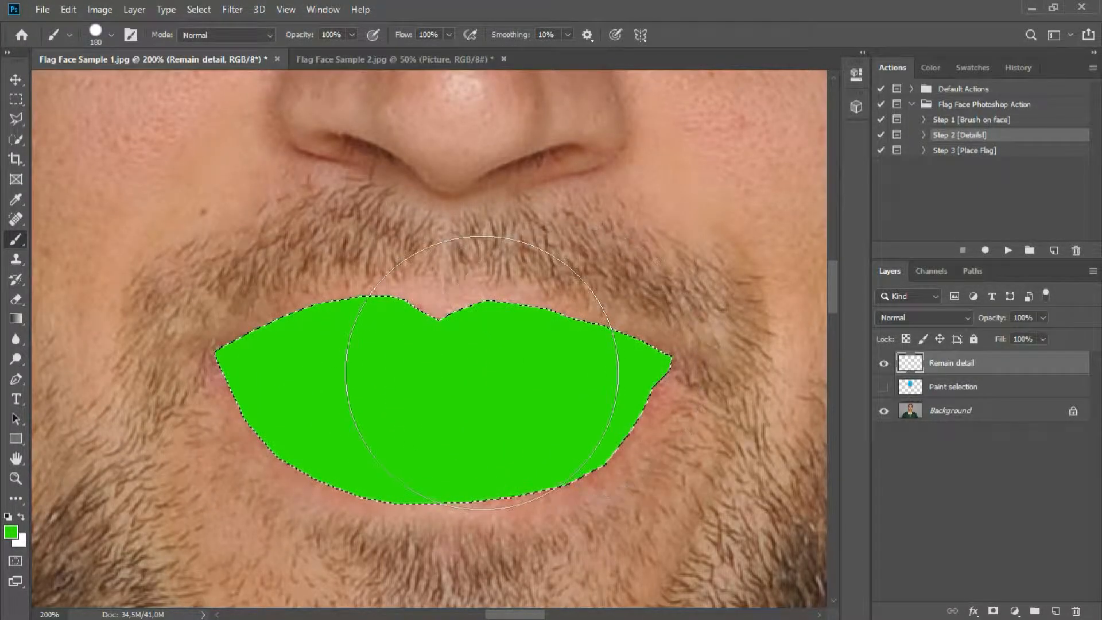
{"action": "left_click", "coordinate": [16, 99]}
{"action": "key", "text": "ctrl+d"}
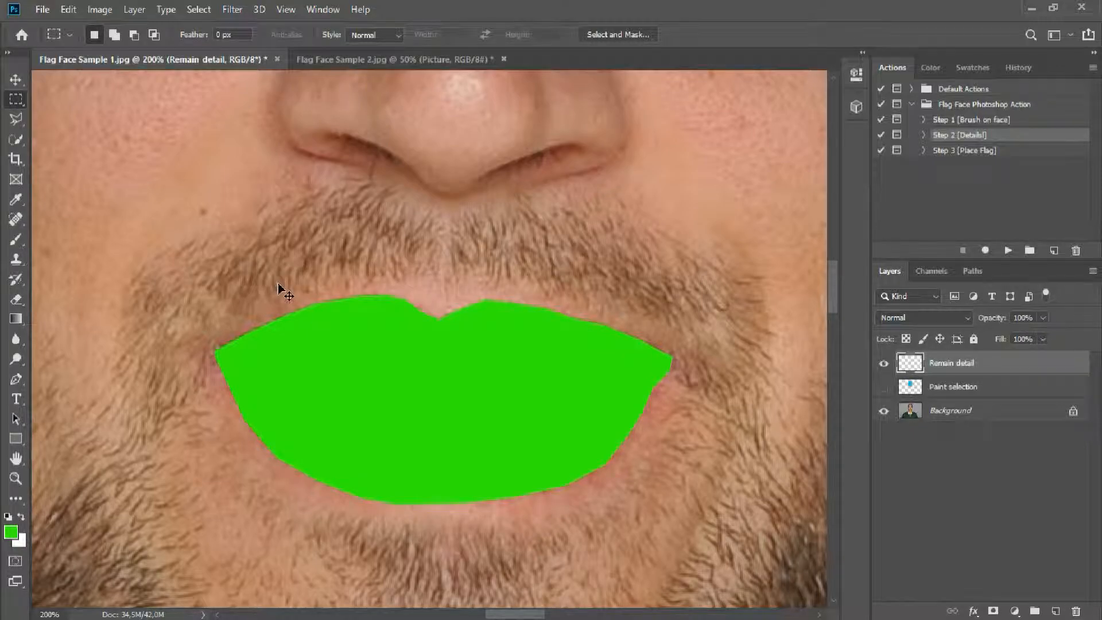
Step: Make the Paint selection layer visible and play Step 3 [Place Flag] of the Flag Face Photoshop Action
{"action": "key", "text": "ctrl+minus"}
{"action": "key", "text": "ctrl+minus"}
{"action": "left_click_drag", "start_coordinate": [487, 211], "coordinate": [481, 281]}
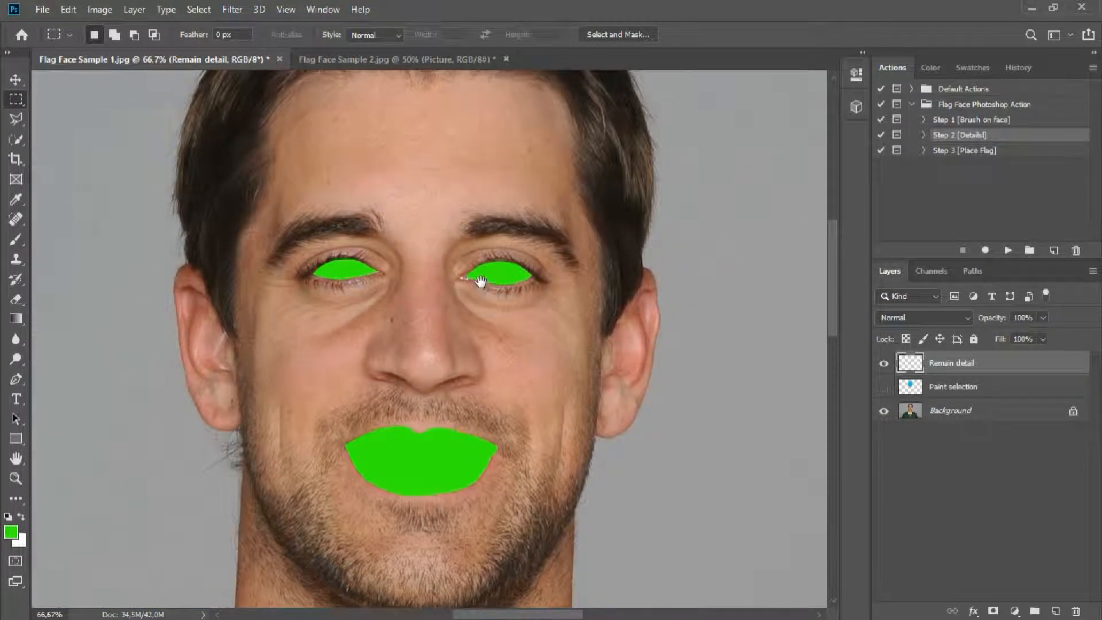
{"action": "left_click", "coordinate": [884, 387]}
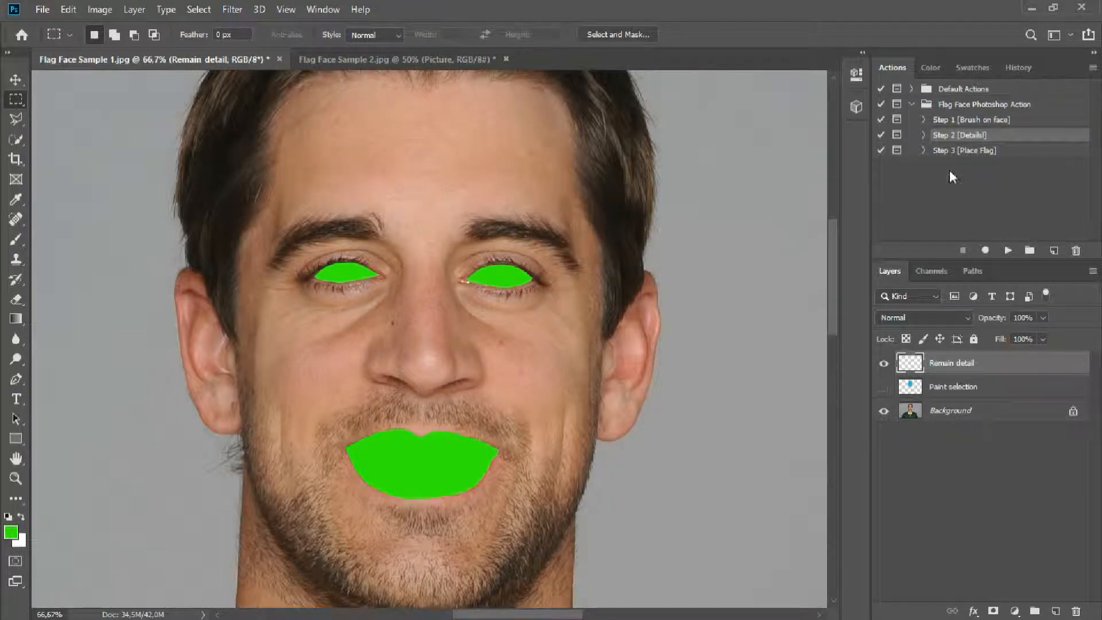
{"action": "left_click", "coordinate": [943, 152]}
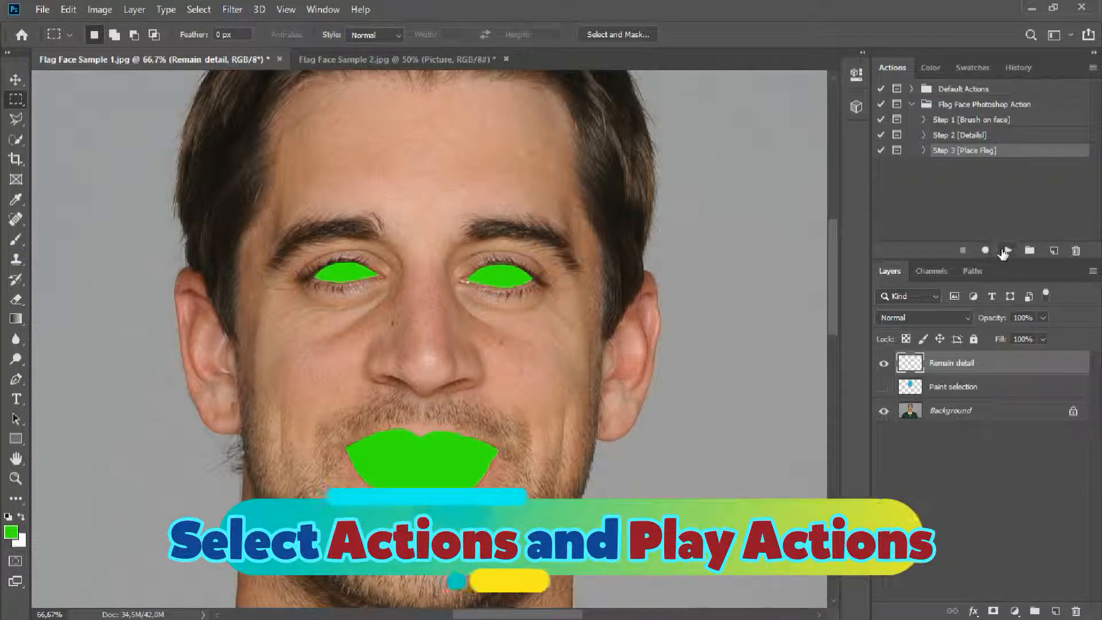
{"action": "left_click", "coordinate": [885, 387]}
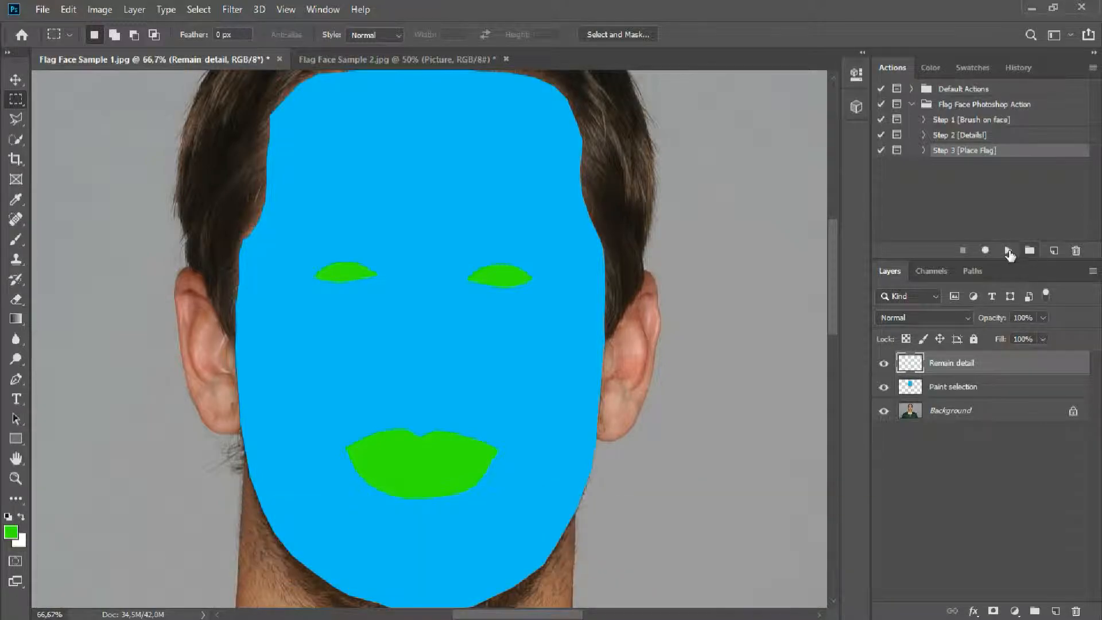
{"action": "left_click", "coordinate": [1008, 252]}
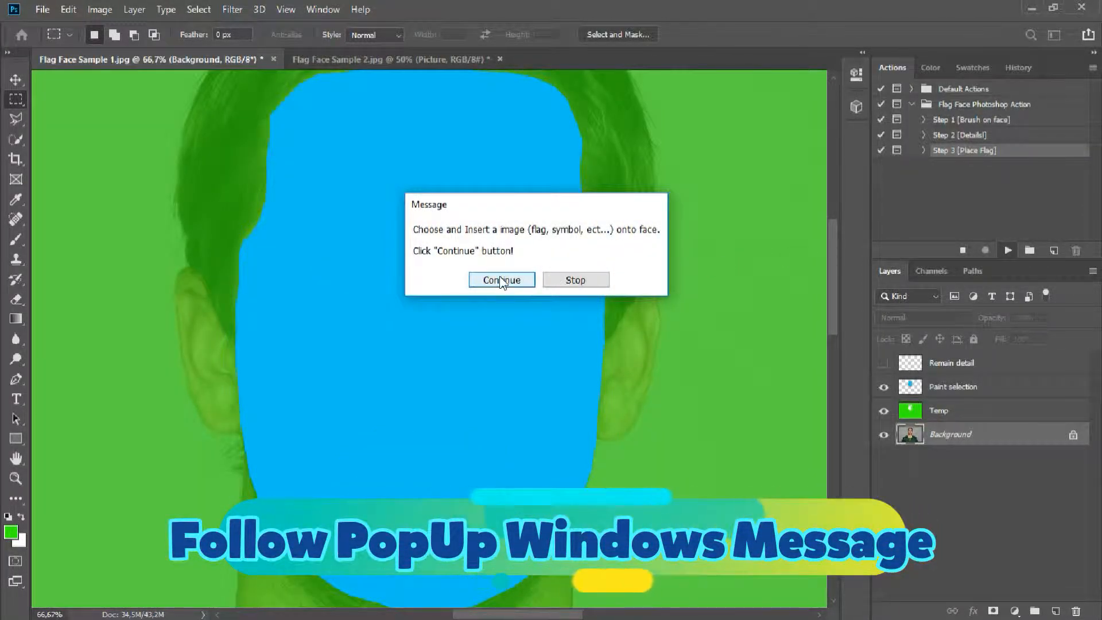
Step: Continue past the insert-image message and place the flag 01.png from the Flags folder
{"action": "left_click", "coordinate": [490, 282]}
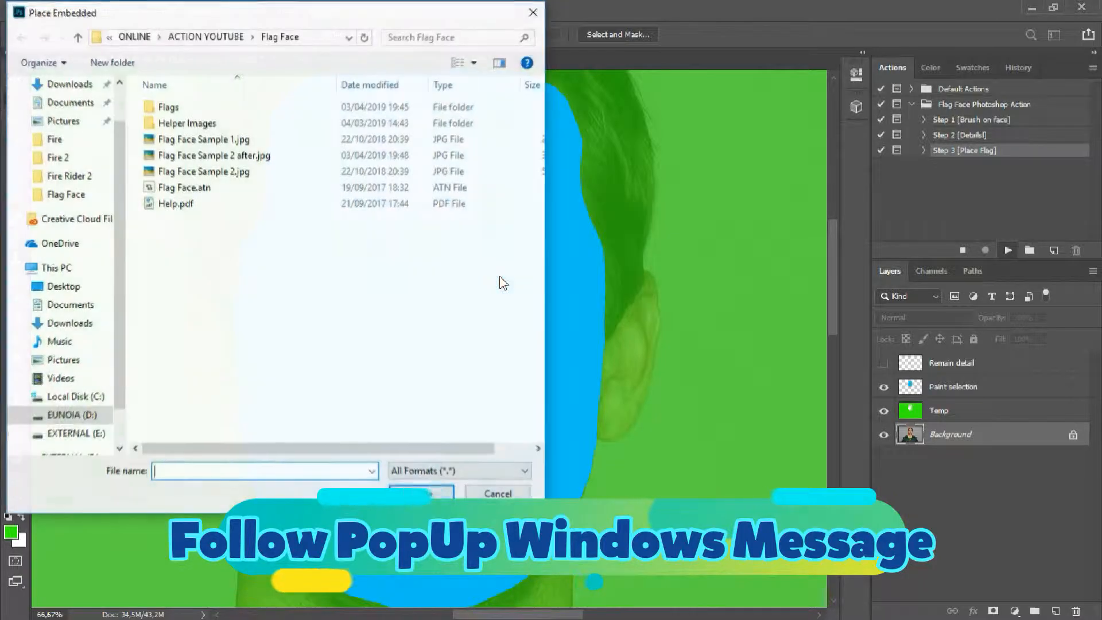
{"action": "double_click", "coordinate": [172, 108]}
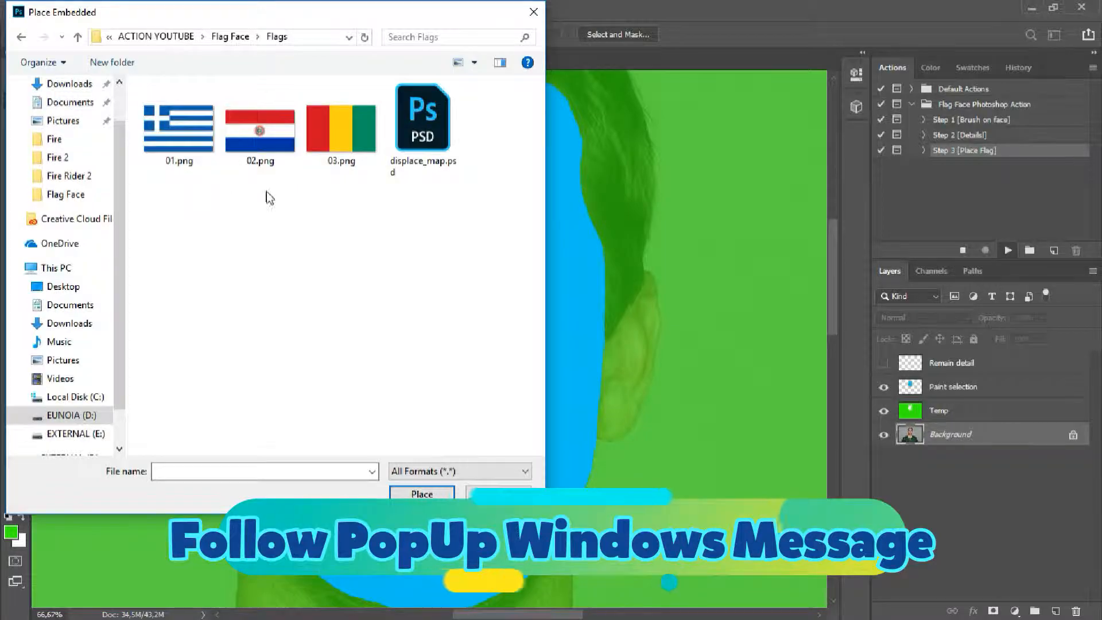
{"action": "double_click", "coordinate": [192, 142]}
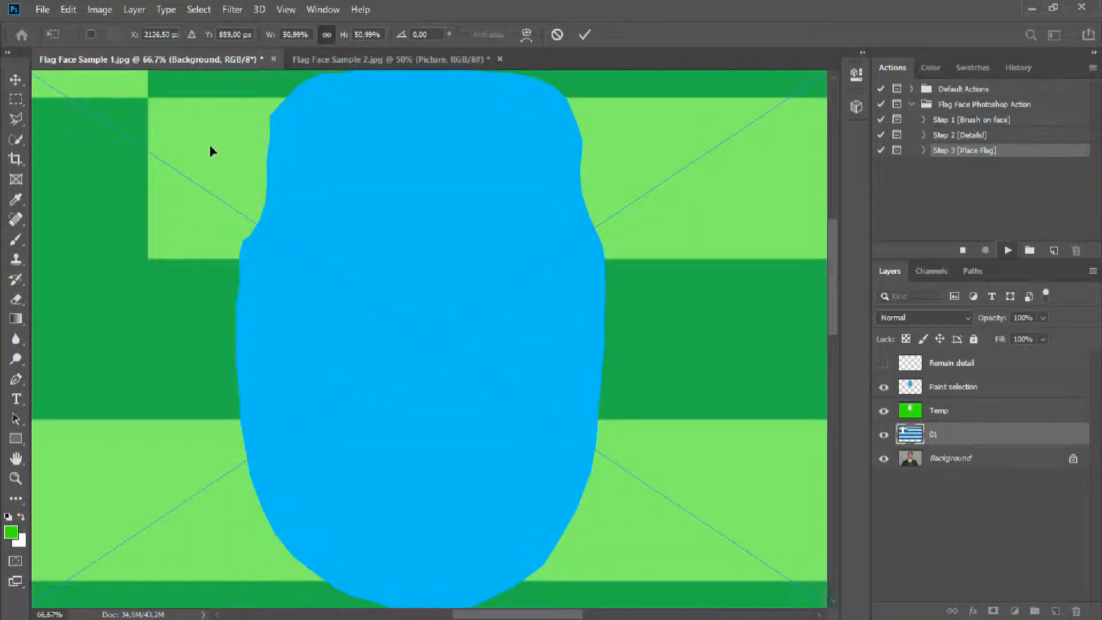
Step: Scale the placed flag down to about 18.4% and move it over the blue face area
{"action": "key", "text": "ctrl+minus"}
{"action": "key", "text": "ctrl+minus"}
{"action": "key", "text": "ctrl+minus"}
{"action": "key", "text": "ctrl+minus"}
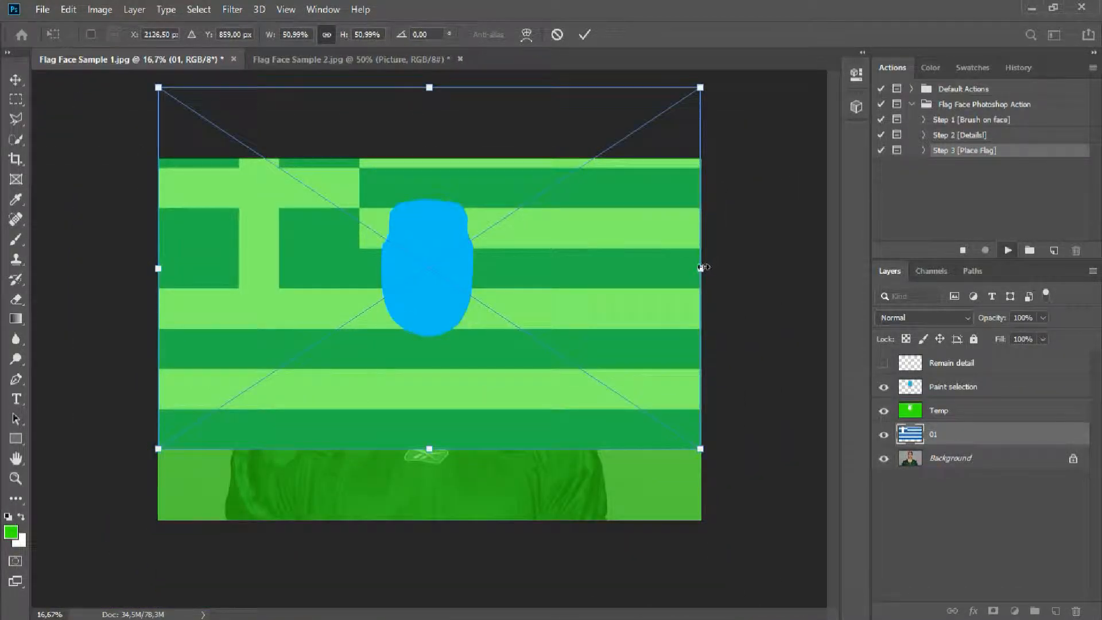
{"action": "left_click_drag", "start_coordinate": [703, 267], "coordinate": [508, 273]}
{"action": "left_click_drag", "start_coordinate": [304, 270], "coordinate": [442, 241]}
{"action": "left_click_drag", "start_coordinate": [669, 265], "coordinate": [505, 283]}
{"action": "left_click_drag", "start_coordinate": [333, 258], "coordinate": [393, 261]}
Step: Enlarge the flag to about 19.6% so it covers the whole painted face, and commit the placement
{"action": "key", "text": "ctrl+plus"}
{"action": "key", "text": "ctrl+plus"}
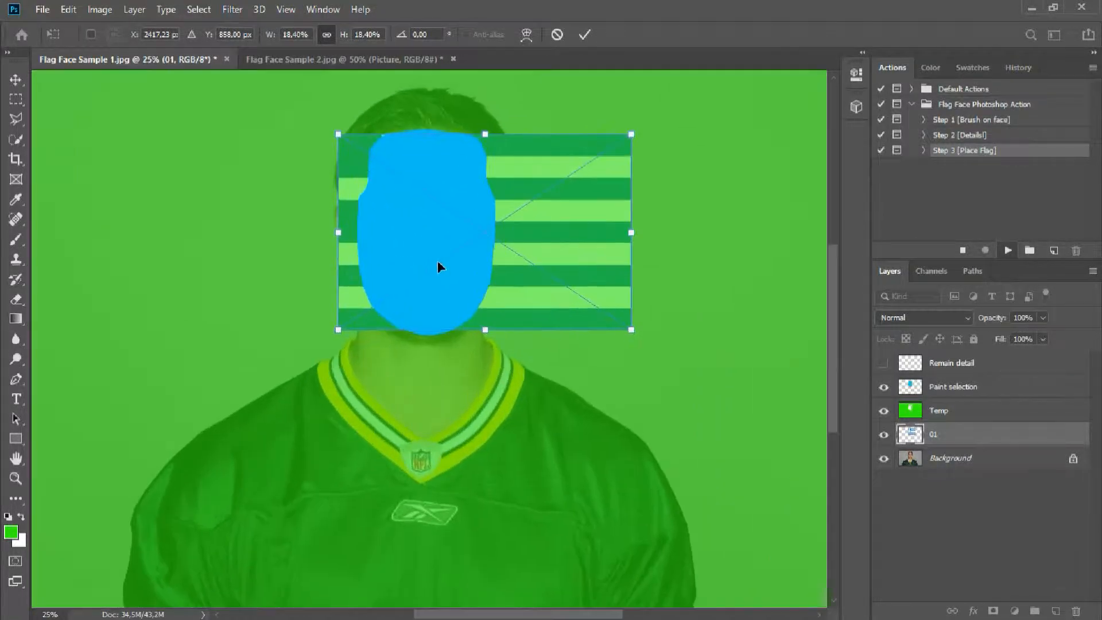
{"action": "left_click_drag", "start_coordinate": [484, 222], "coordinate": [458, 325]}
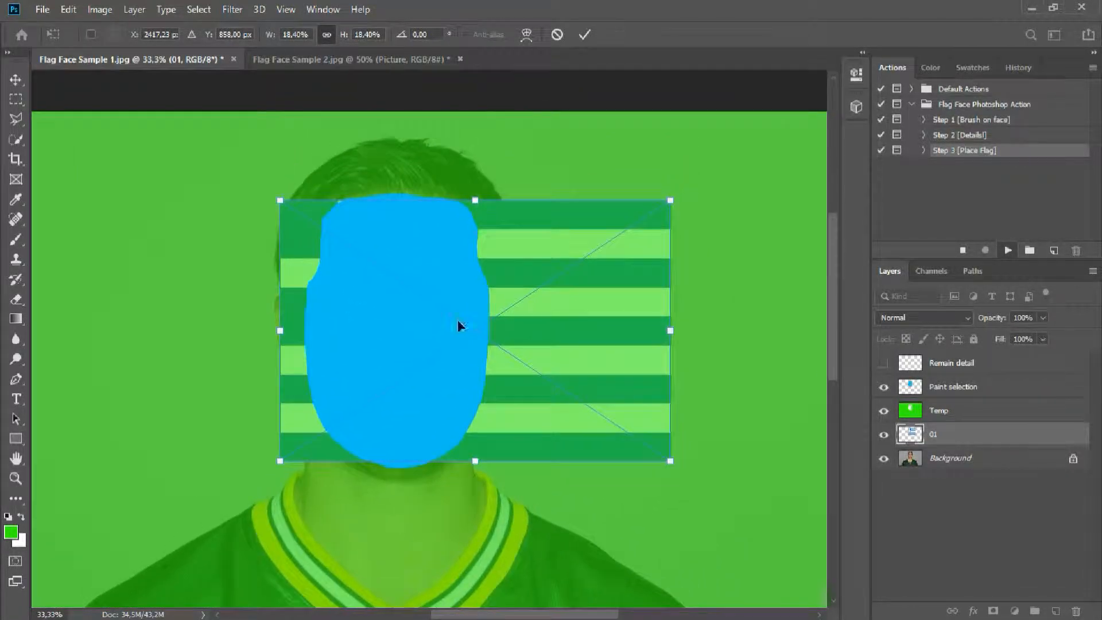
{"action": "left_click_drag", "start_coordinate": [672, 329], "coordinate": [697, 327]}
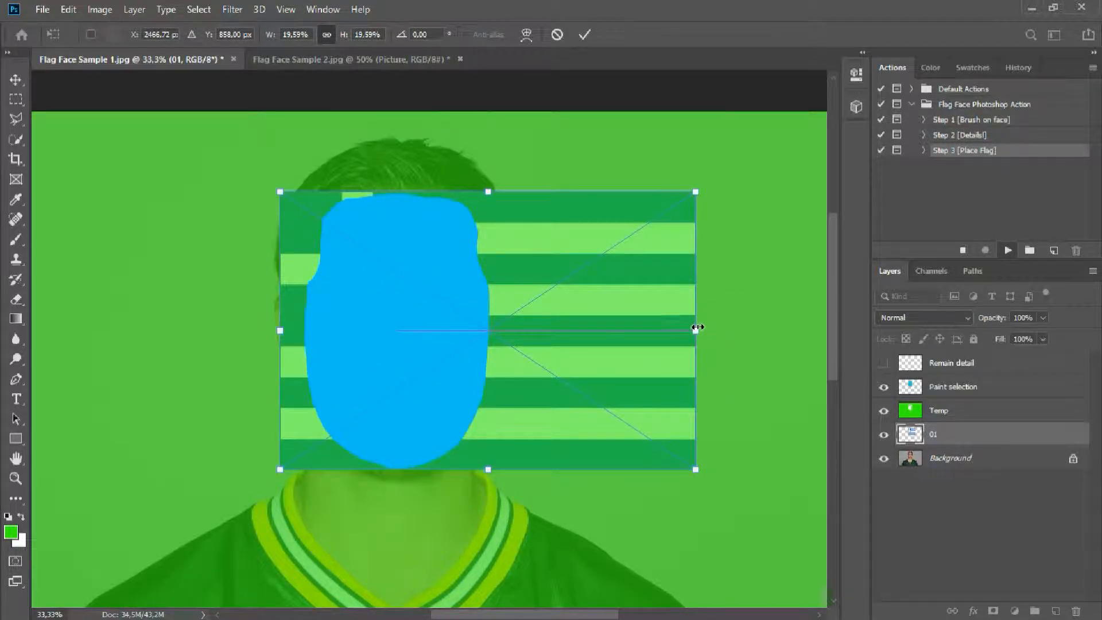
{"action": "left_click", "coordinate": [584, 35]}
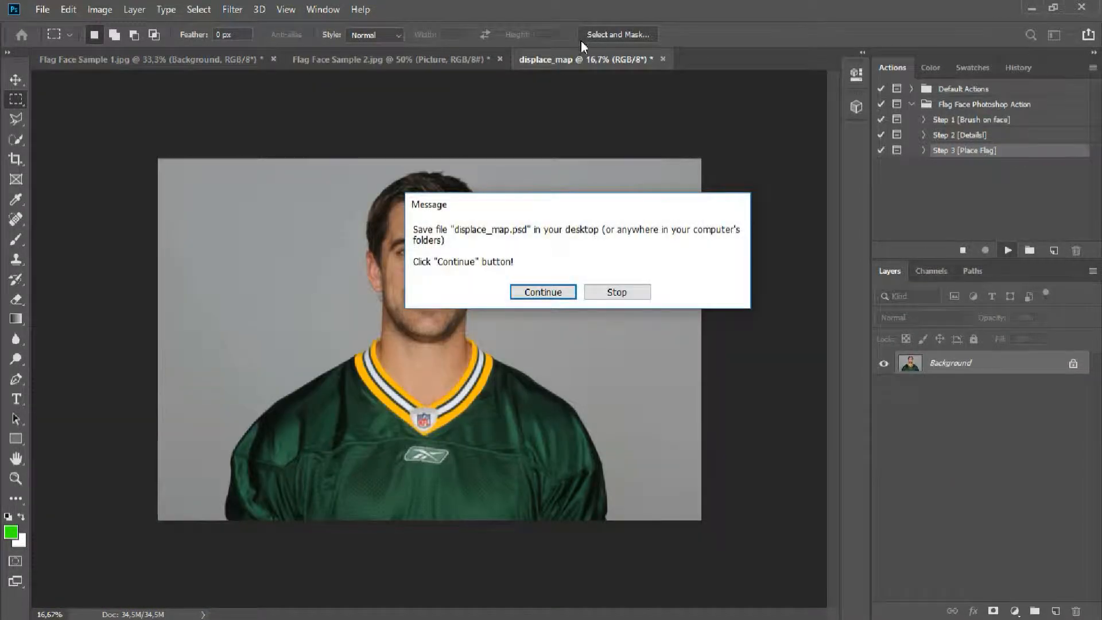
Step: Continue past the message and save displace_map.psd in the Flags folder, replacing the existing file
{"action": "left_click", "coordinate": [542, 292]}
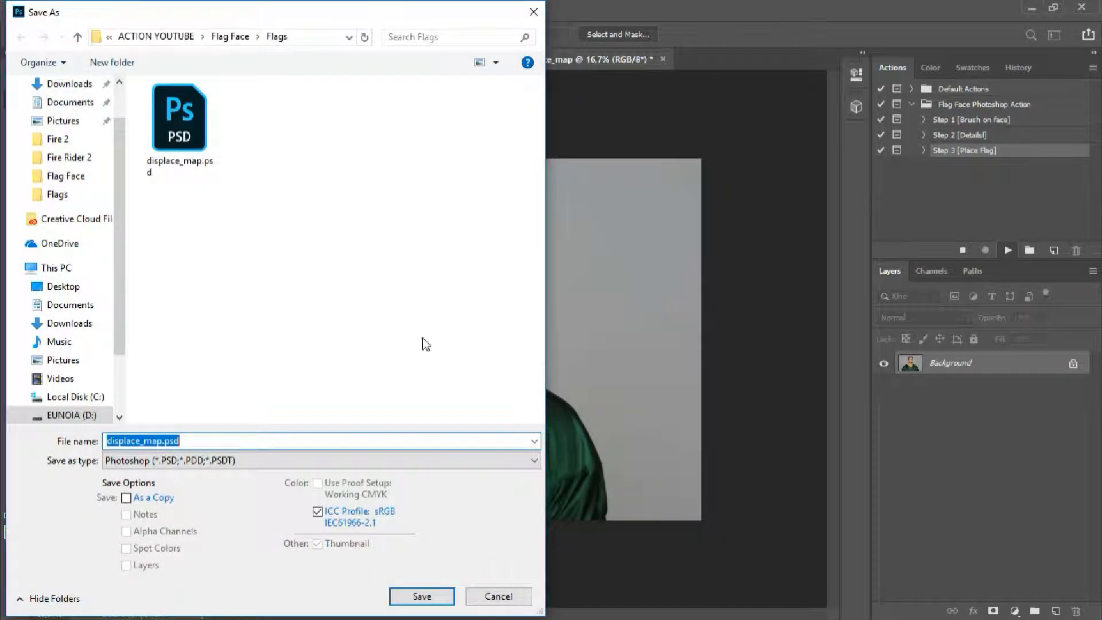
{"action": "left_click", "coordinate": [420, 597]}
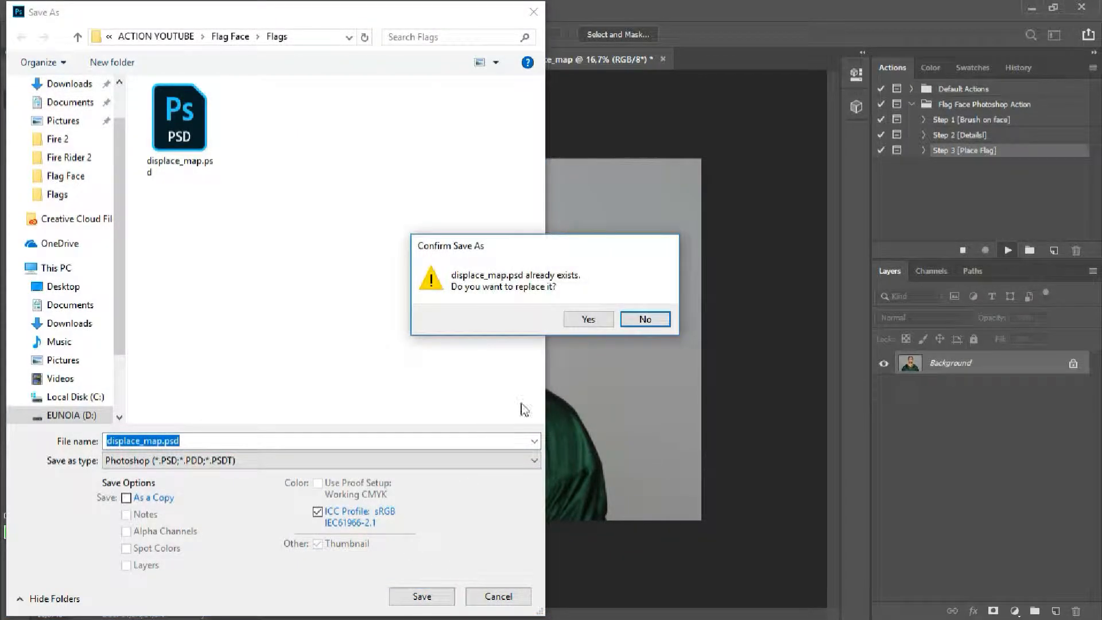
{"action": "left_click", "coordinate": [574, 326]}
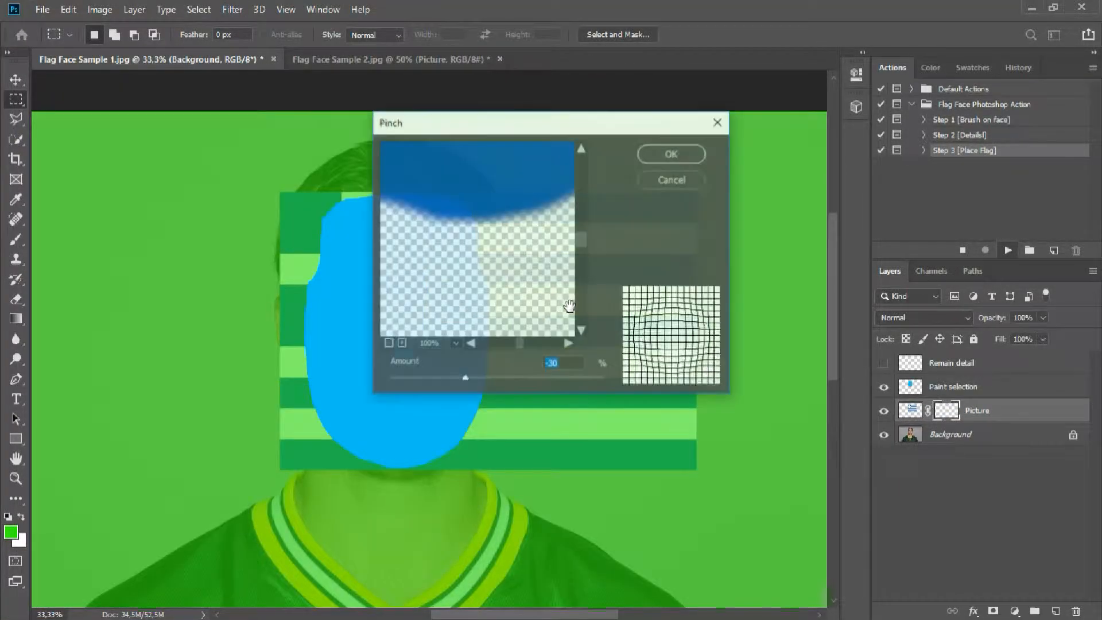
Step: Preview the flag face at 25% in the Pinch filter and apply it with an amount of -30%
{"action": "scroll", "coordinate": [486, 239], "scroll_direction": "down", "scroll_amount": 1}
{"action": "scroll", "coordinate": [487, 233], "scroll_direction": "up", "scroll_amount": 9}
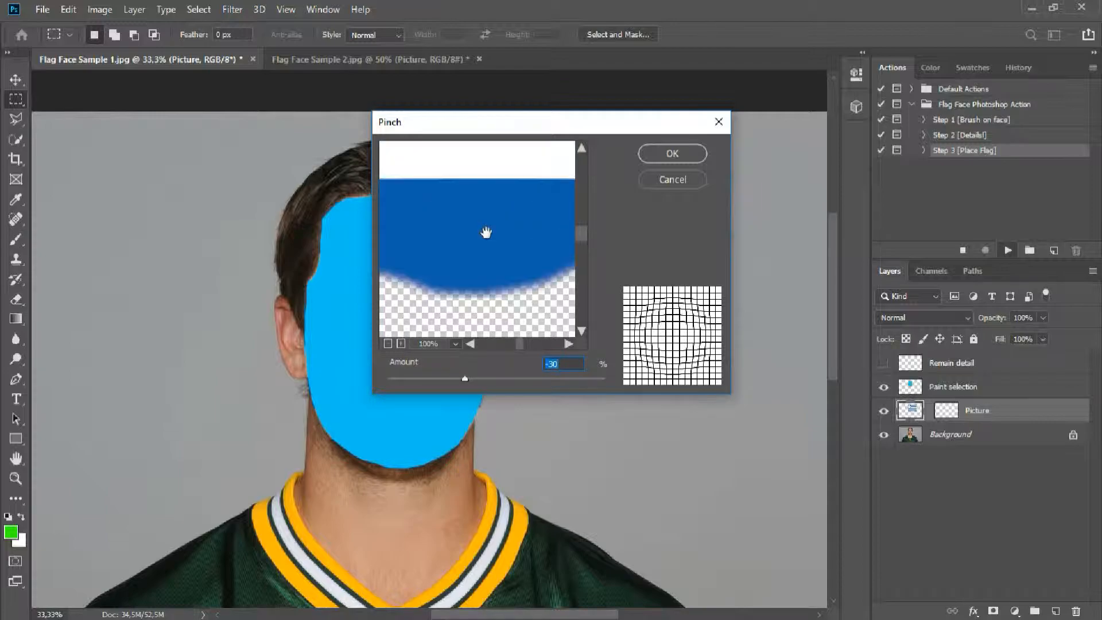
{"action": "left_click", "coordinate": [453, 344]}
{"action": "left_click", "coordinate": [445, 128]}
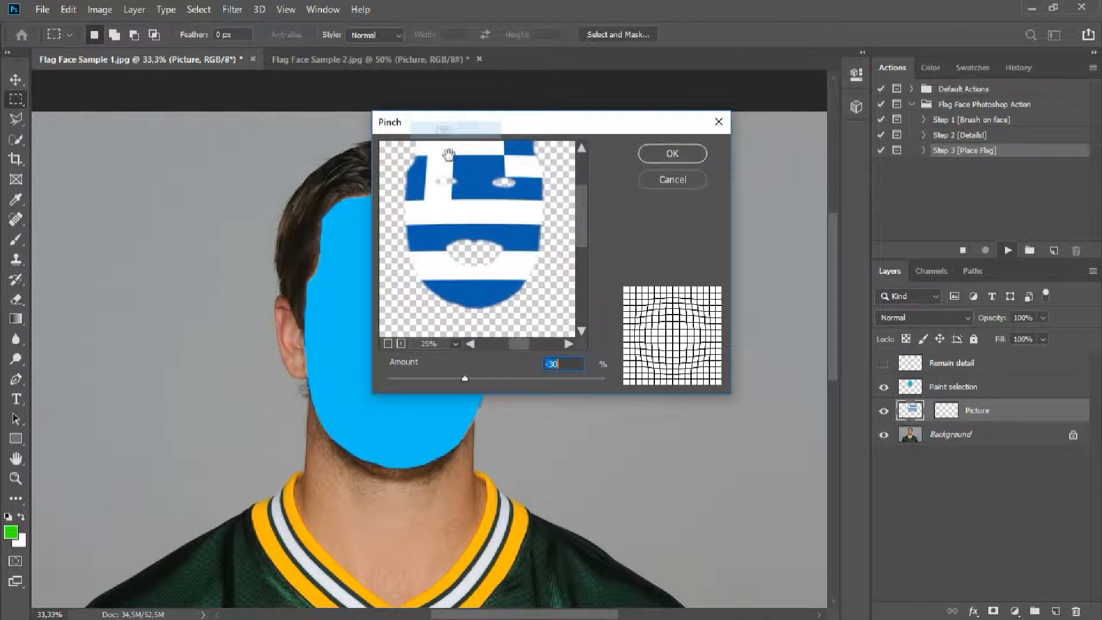
{"action": "left_click_drag", "start_coordinate": [491, 201], "coordinate": [498, 235]}
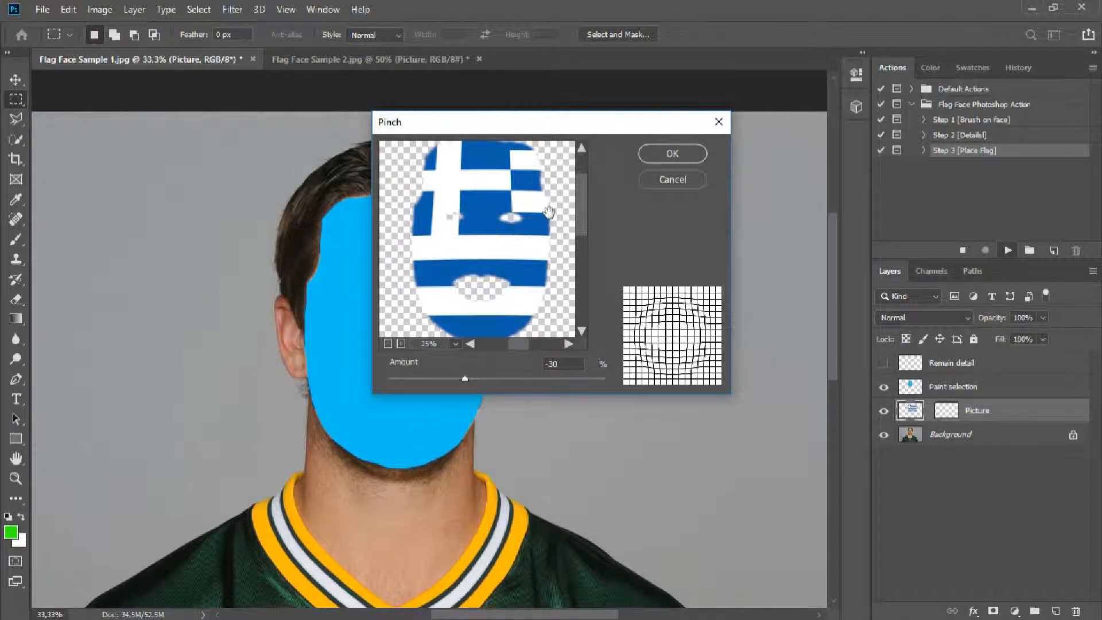
{"action": "left_click", "coordinate": [648, 154]}
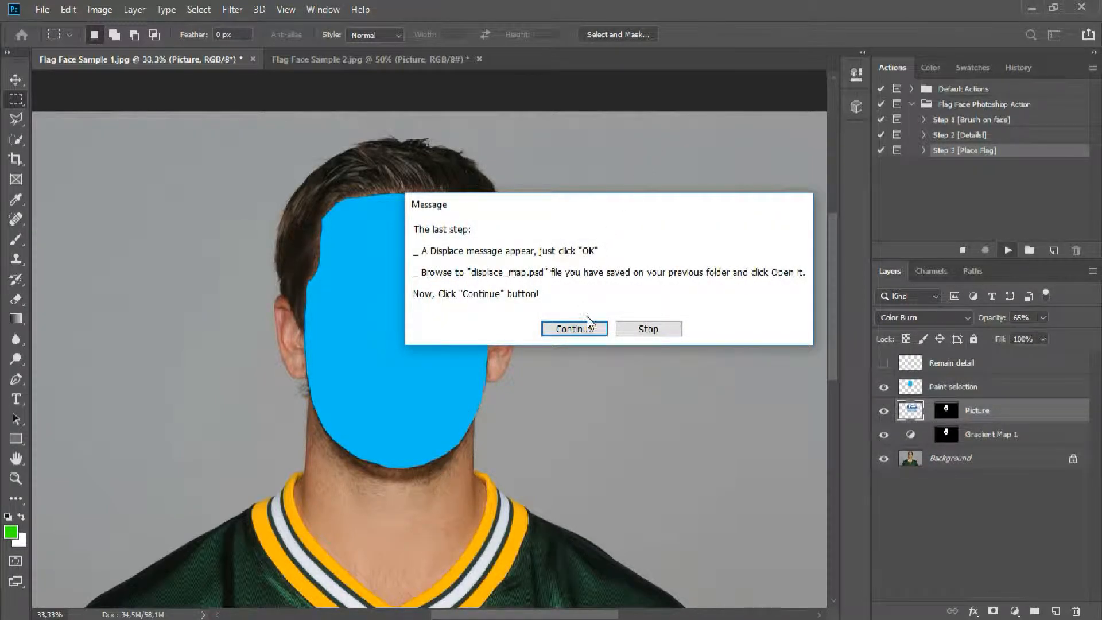
Step: Apply the Displace filter with its preset values, using displace_map.psd as the displacement map, and dismiss the action's final message
{"action": "left_click", "coordinate": [574, 329]}
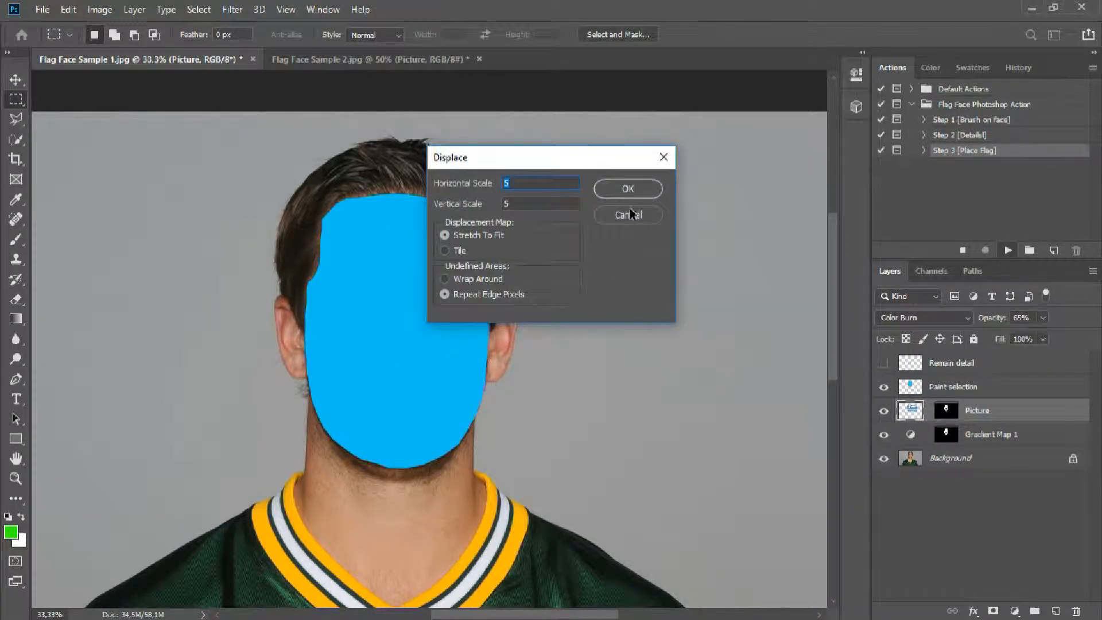
{"action": "left_click", "coordinate": [631, 190]}
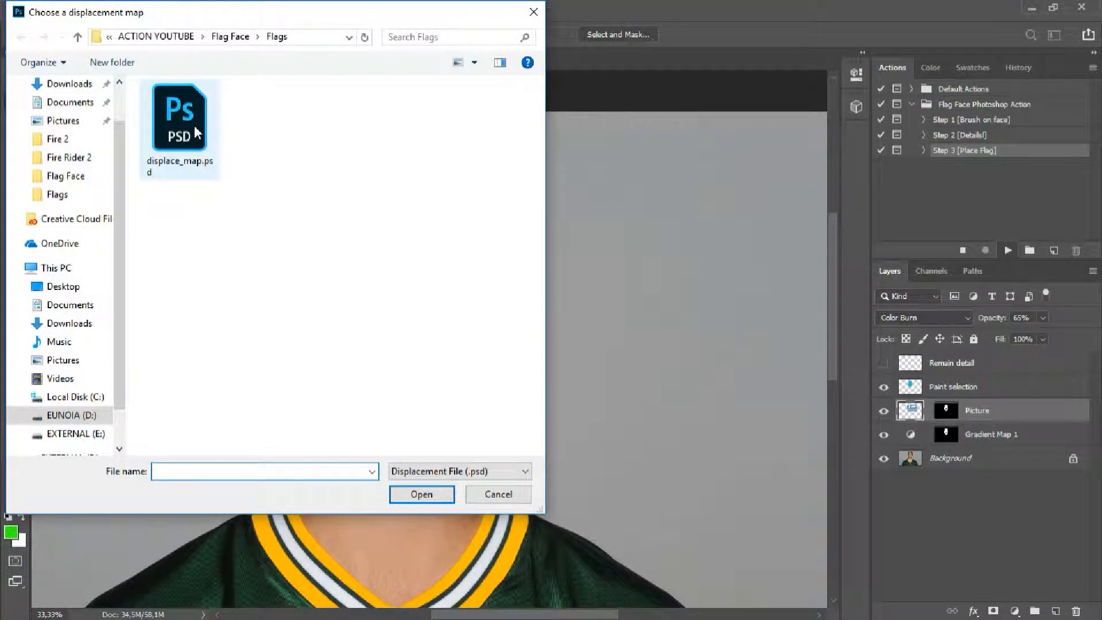
{"action": "left_click", "coordinate": [198, 133]}
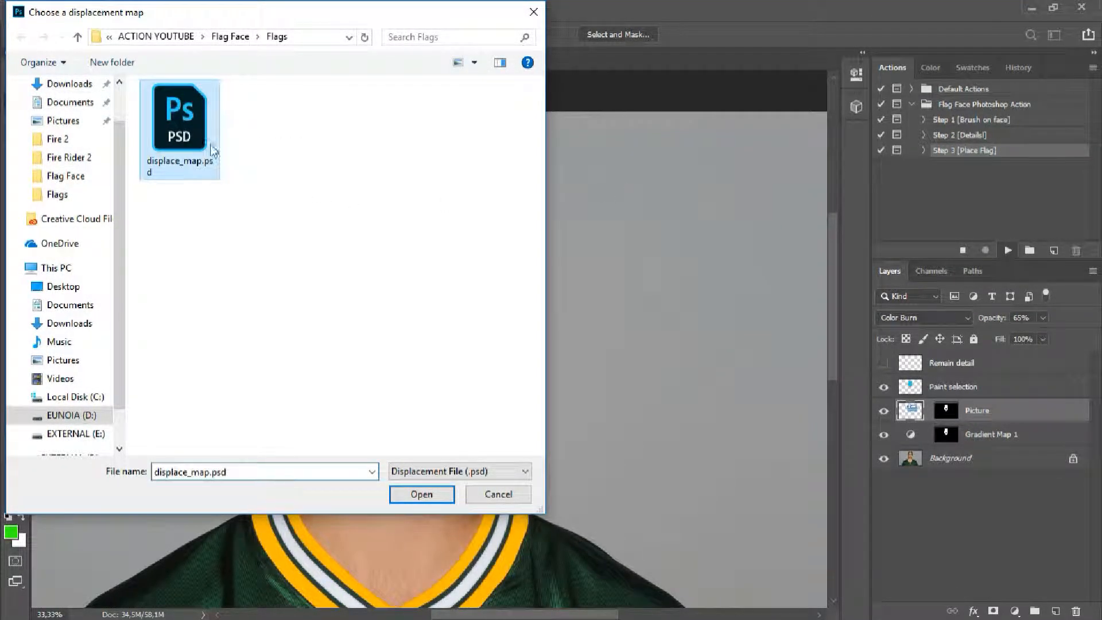
{"action": "left_click", "coordinate": [409, 497]}
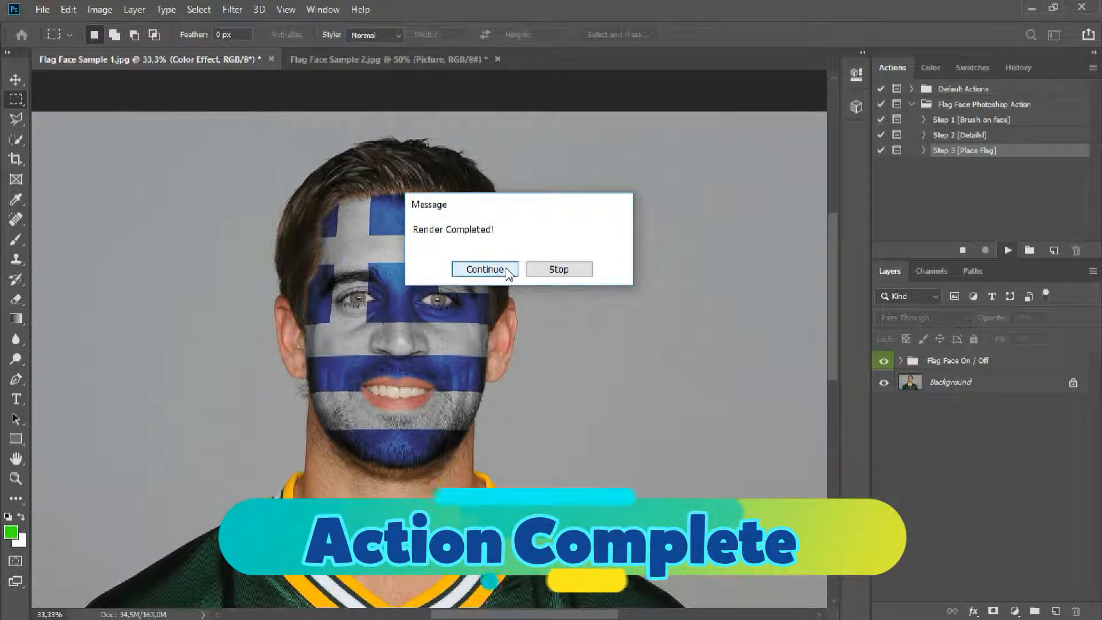
{"action": "left_click", "coordinate": [505, 270]}
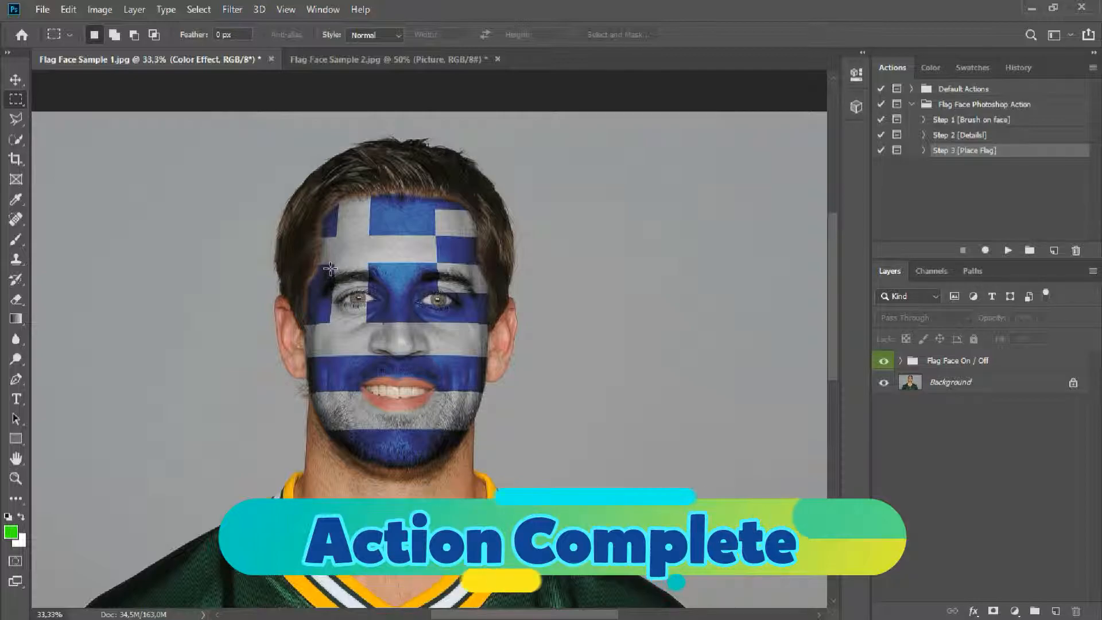
Step: Save the finished image in the Flag Face folder as a JPEG named Flag Face Sample 1 after, keeping the preset quality of 11
{"action": "left_click", "coordinate": [42, 9]}
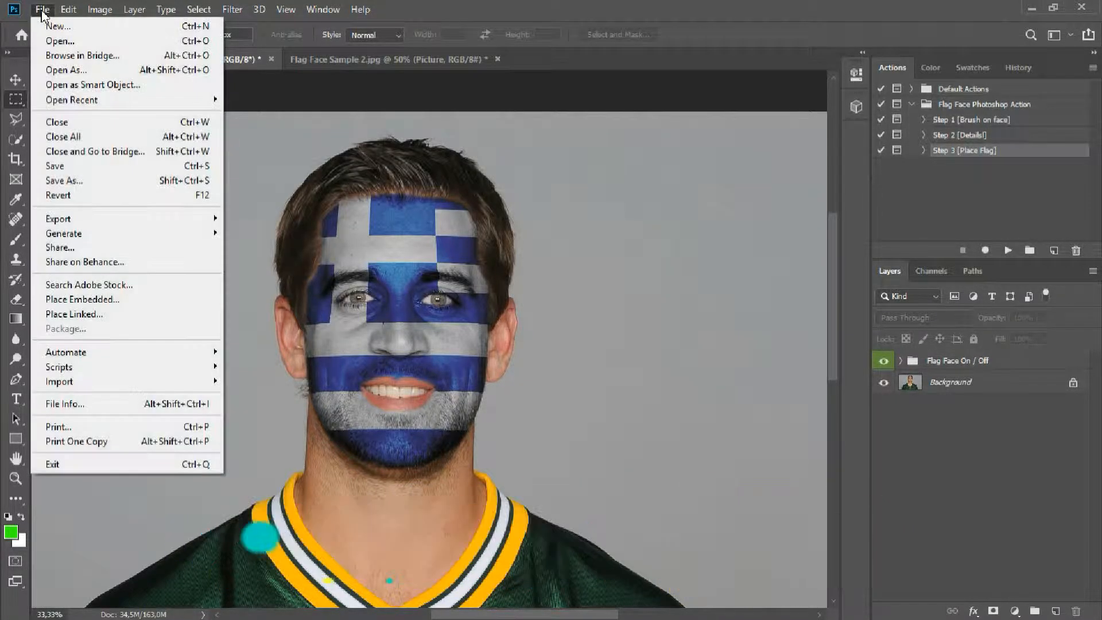
{"action": "left_click", "coordinate": [75, 180]}
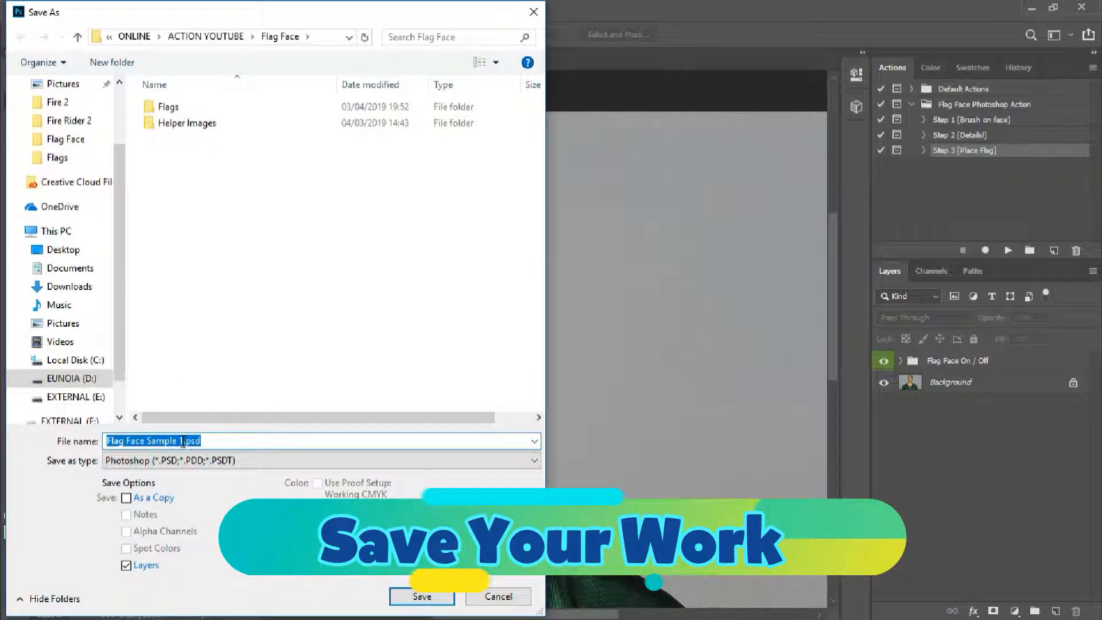
{"action": "type", "text": "after"}
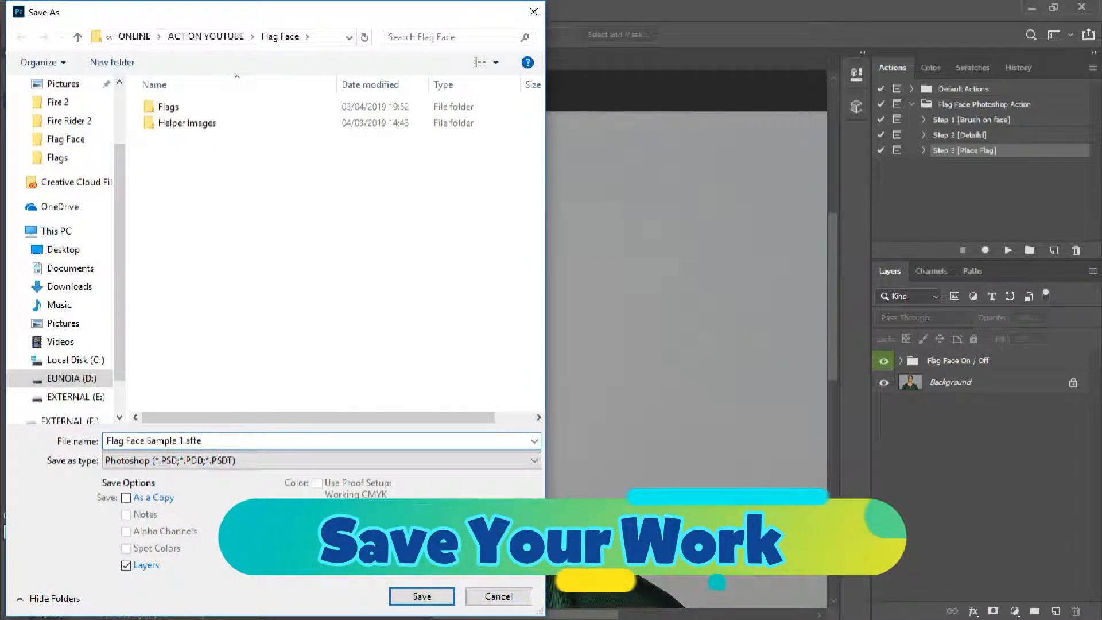
{"action": "left_click", "coordinate": [254, 461]}
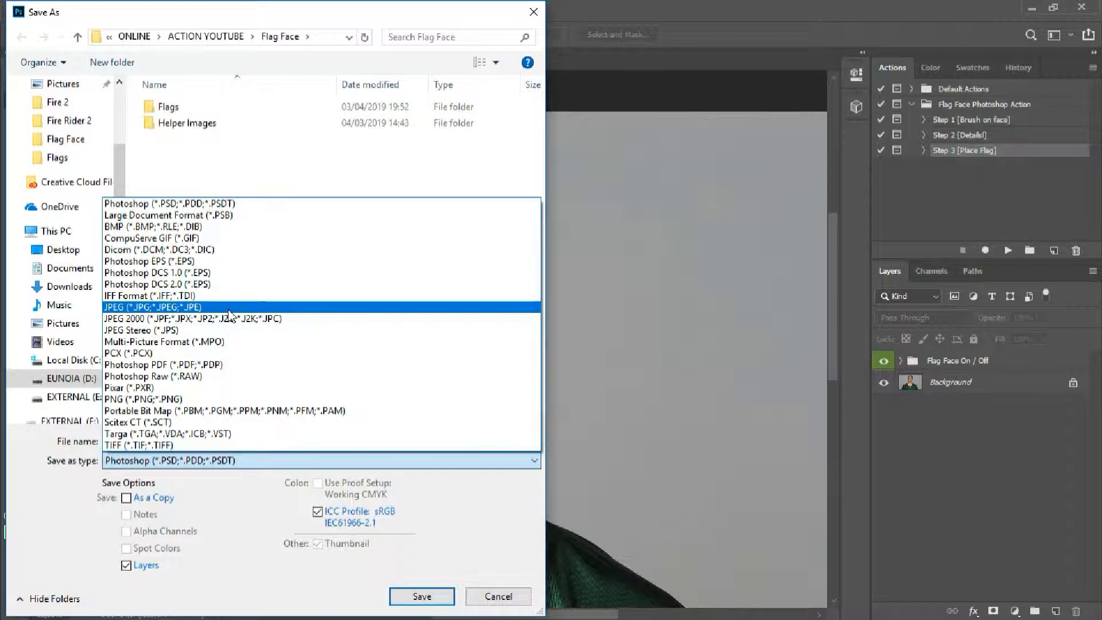
{"action": "left_click", "coordinate": [229, 307]}
{"action": "left_click", "coordinate": [415, 597]}
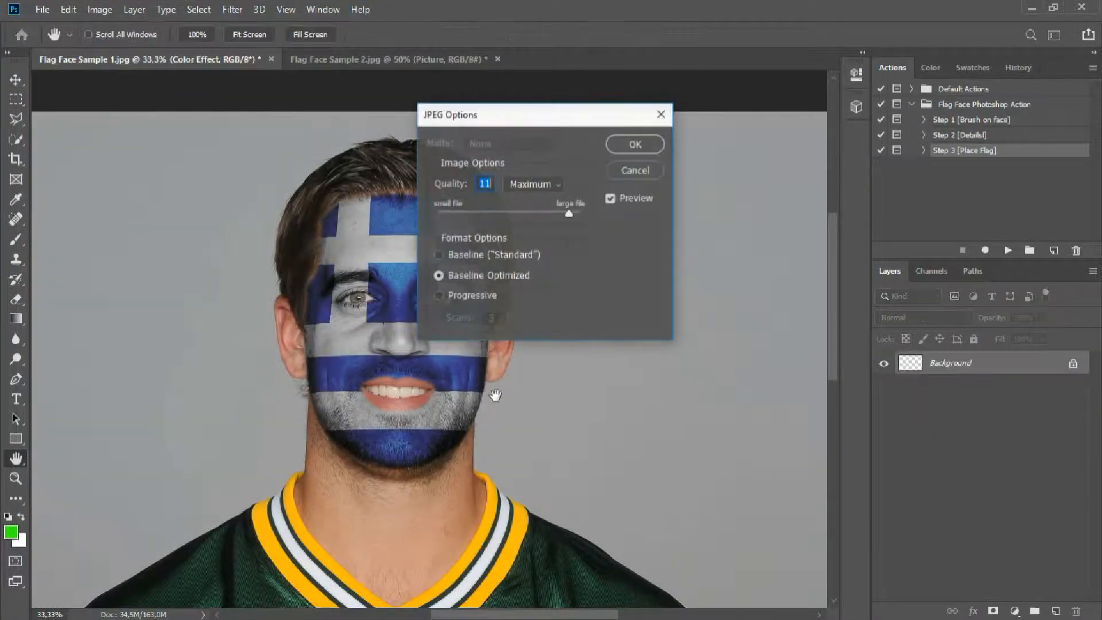
{"action": "left_click", "coordinate": [636, 147]}
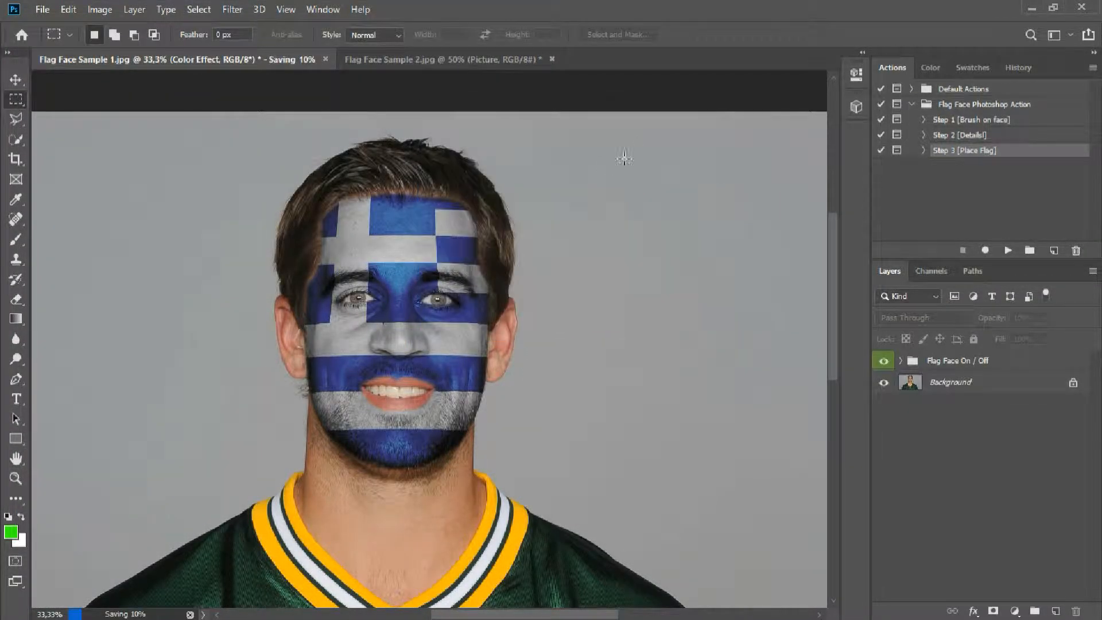
Step: Switch to the Flag Face folder in File Explorer, open Flag Face Sample 2.jpg in Picasa Photo Viewer, and compare it repeatedly with its after version
{"action": "left_click", "coordinate": [1032, 9]}
{"action": "left_click", "coordinate": [612, 107]}
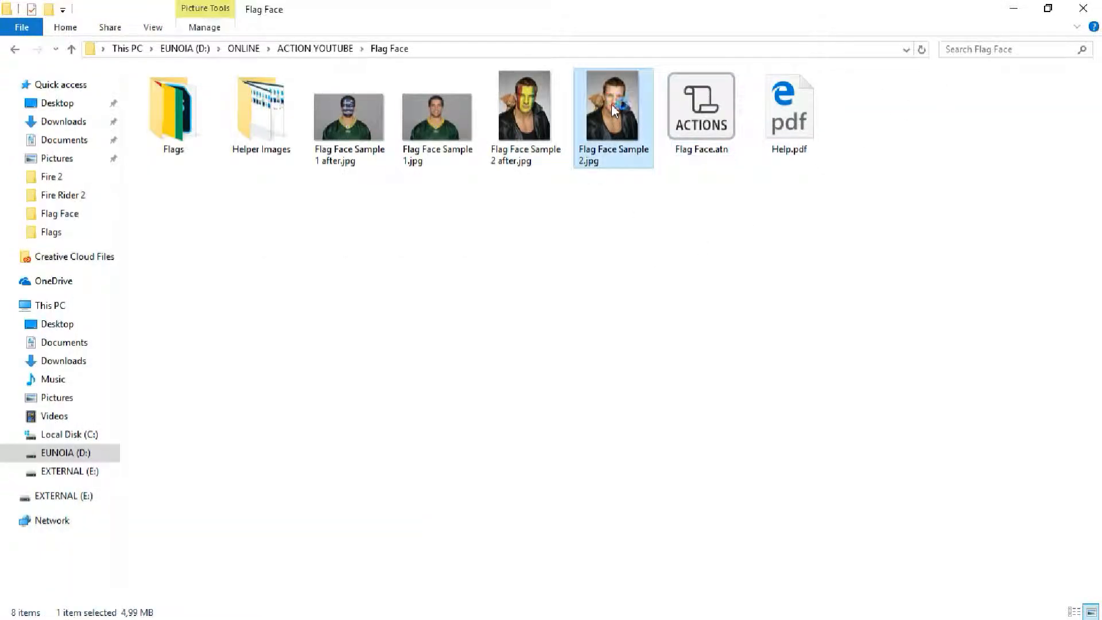
{"action": "double_click", "coordinate": [612, 104]}
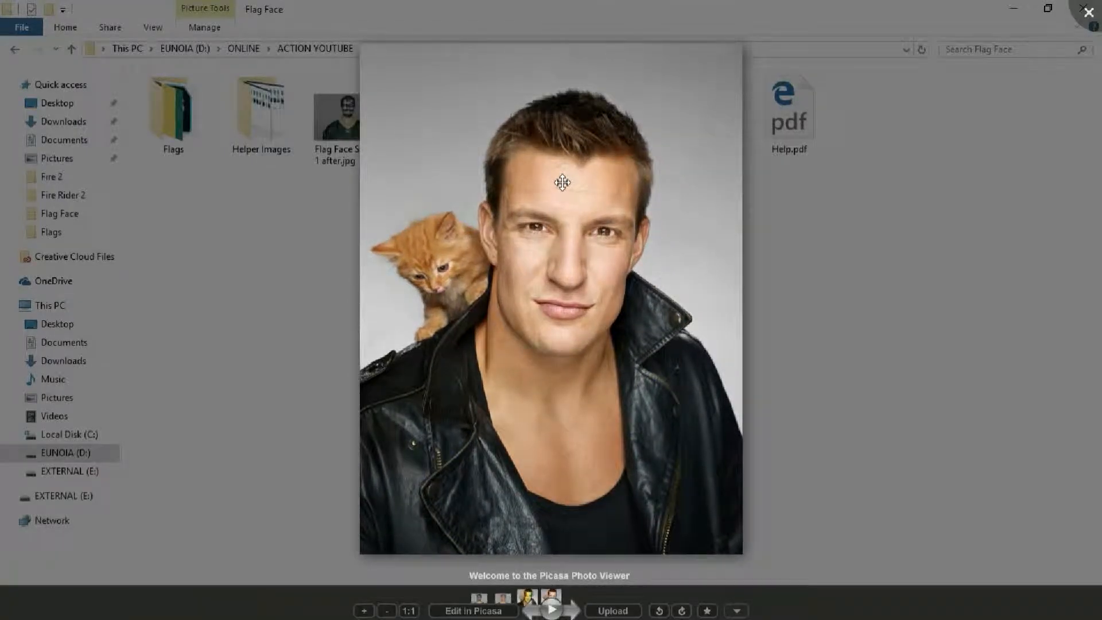
{"action": "scroll", "coordinate": [563, 182], "scroll_direction": "up", "scroll_amount": 4}
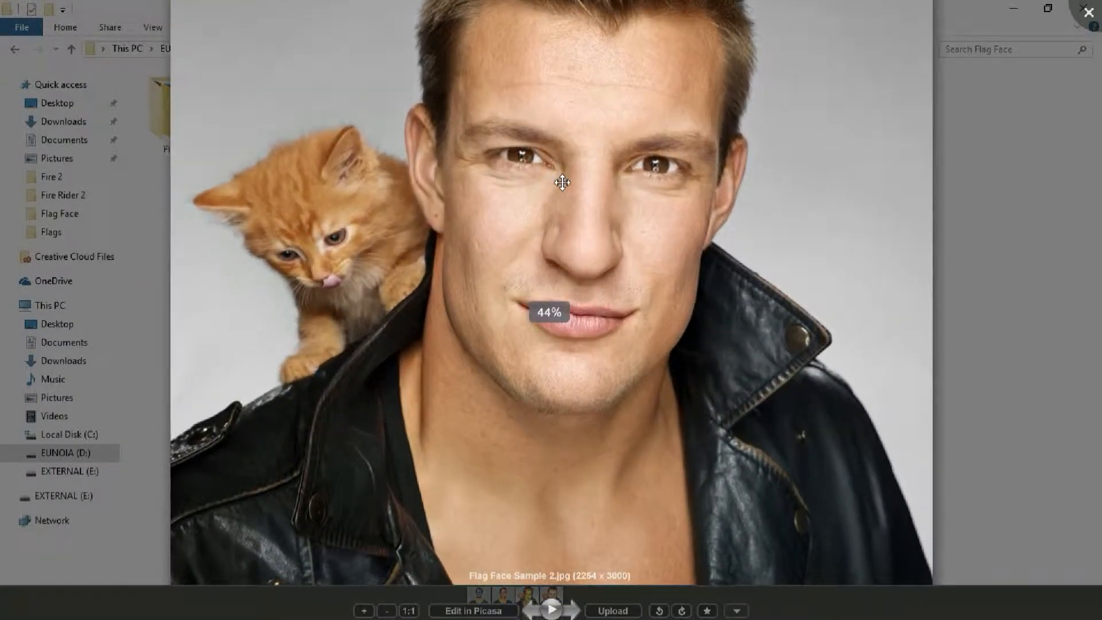
{"action": "key", "text": "Right"}
{"action": "scroll", "coordinate": [562, 183], "scroll_direction": "up", "scroll_amount": 4}
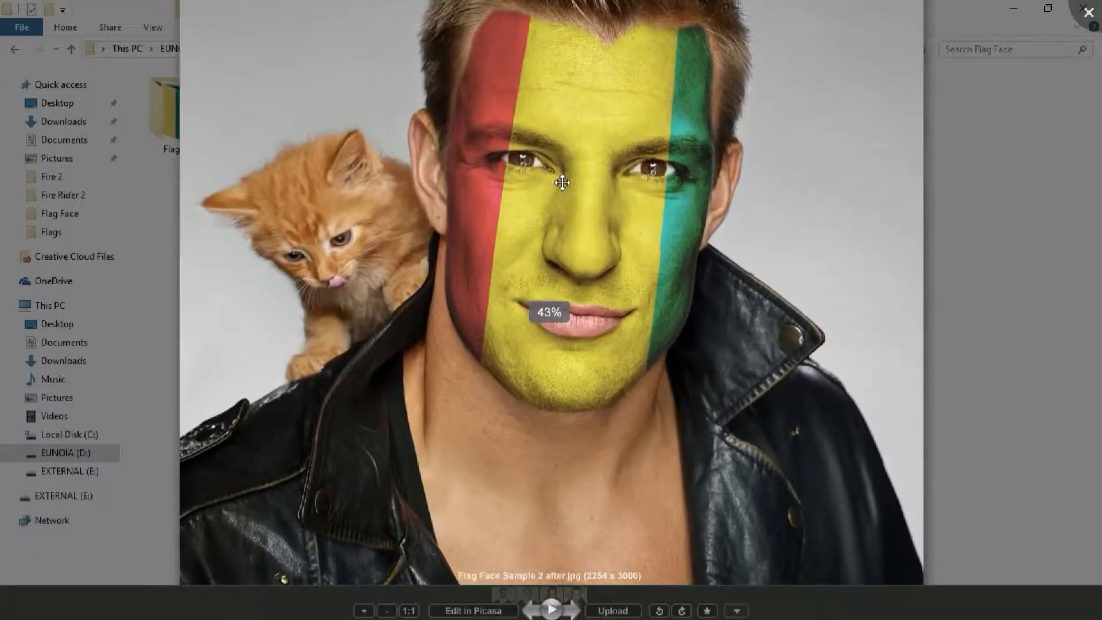
{"action": "key", "text": "Left"}
{"action": "key", "text": "Right"}
{"action": "key", "text": "Left"}
{"action": "key", "text": "Right"}
{"action": "key", "text": "Left"}
{"action": "key", "text": "Right"}
{"action": "key", "text": "Left"}
{"action": "key", "text": "Right"}
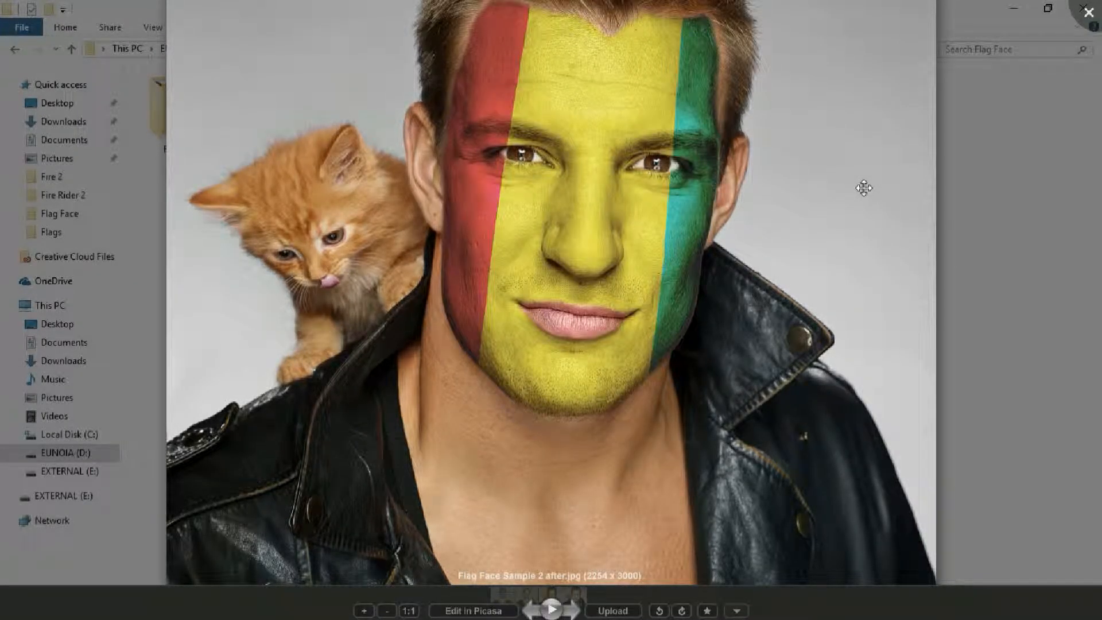
Step: Examine the flag texture close up on Flag Face Sample 2 after.jpg, from the forehead down to the chin and back
{"action": "scroll", "coordinate": [647, 50], "scroll_direction": "up", "scroll_amount": 5}
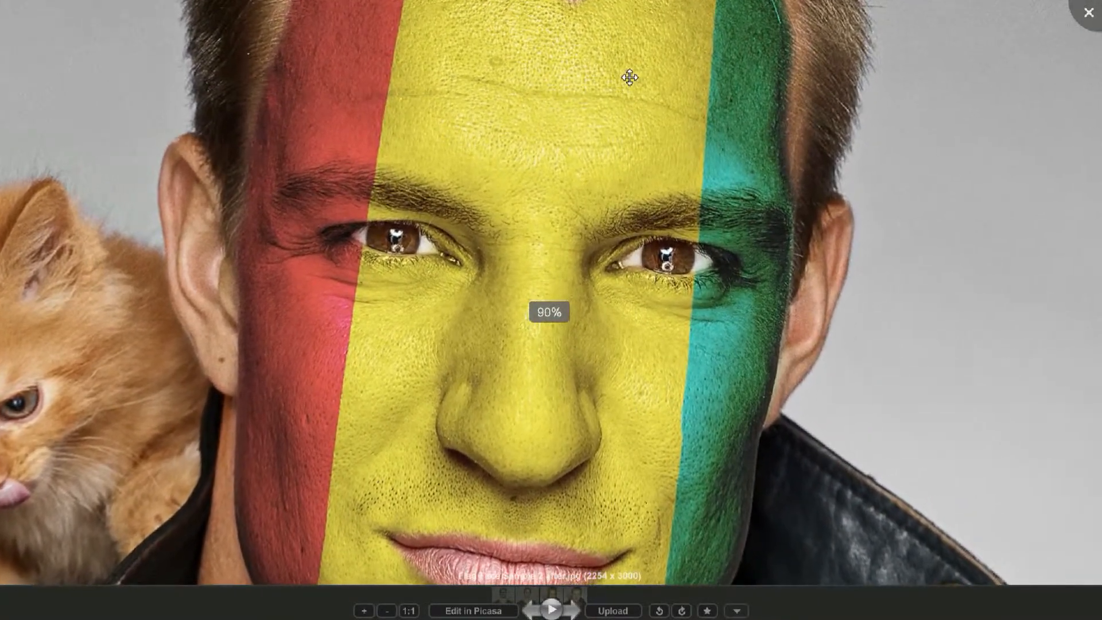
{"action": "left_click_drag", "start_coordinate": [630, 77], "coordinate": [635, 191]}
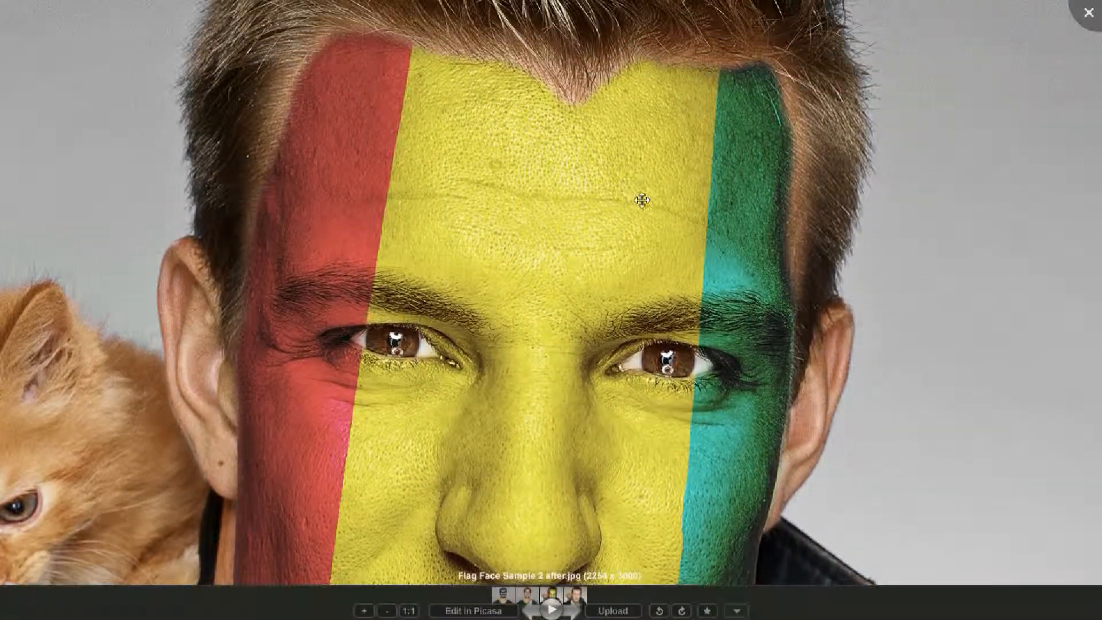
{"action": "left_click_drag", "start_coordinate": [704, 373], "coordinate": [710, 323]}
{"action": "left_click_drag", "start_coordinate": [656, 478], "coordinate": [658, 408]}
{"action": "left_click_drag", "start_coordinate": [598, 495], "coordinate": [602, 428]}
{"action": "left_click_drag", "start_coordinate": [562, 526], "coordinate": [561, 462]}
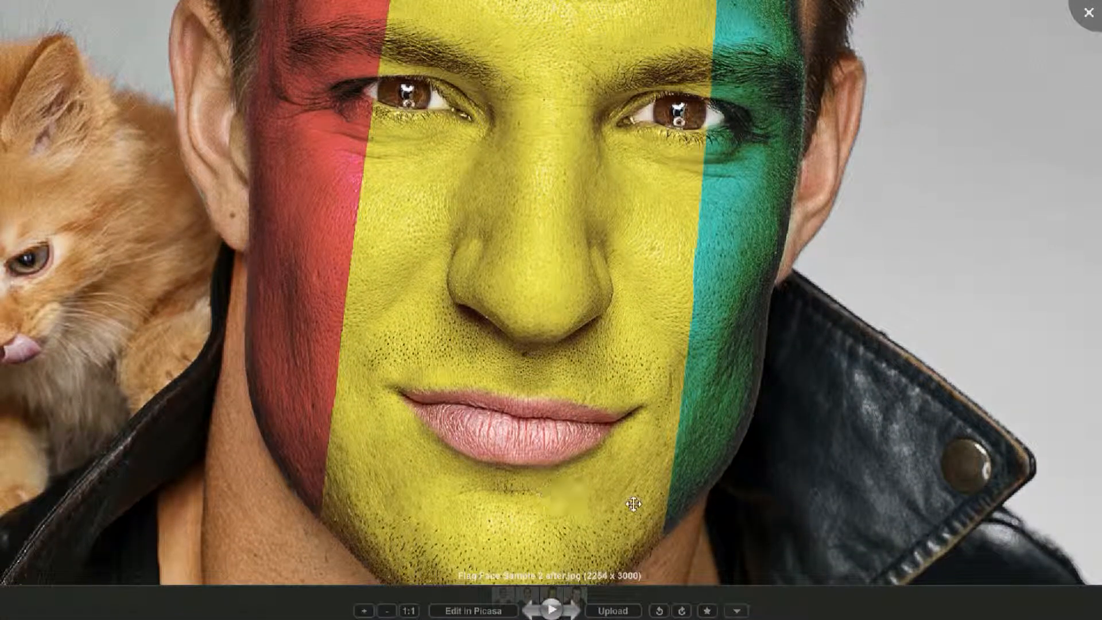
{"action": "left_click_drag", "start_coordinate": [633, 504], "coordinate": [634, 452]}
{"action": "left_click_drag", "start_coordinate": [645, 305], "coordinate": [649, 419]}
{"action": "left_click_drag", "start_coordinate": [665, 285], "coordinate": [659, 367]}
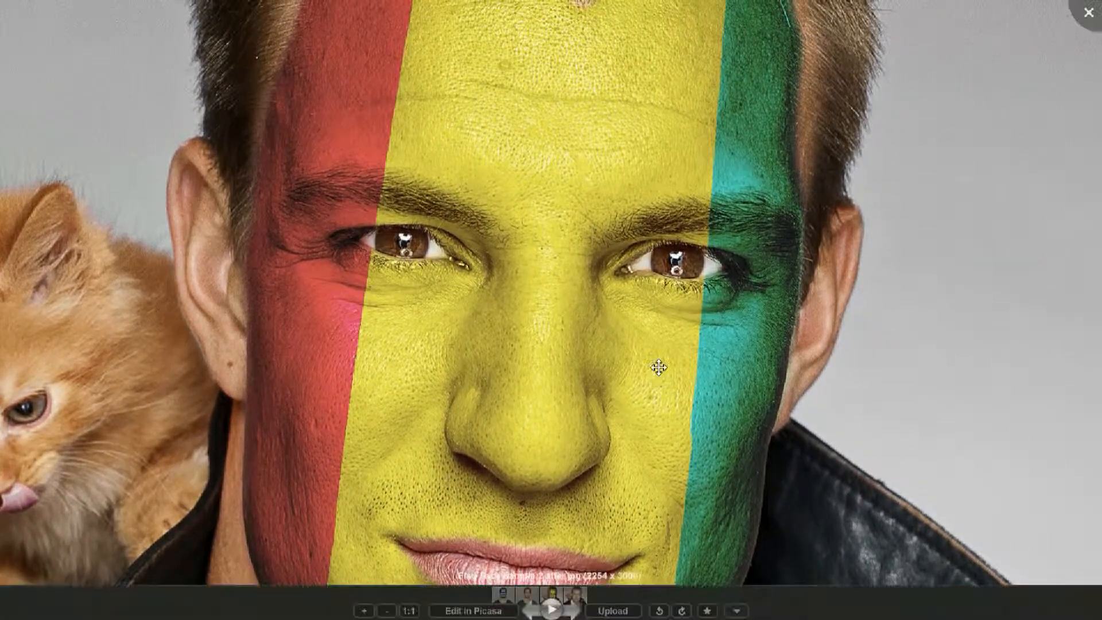
Step: Compare the enlarged Sample 2 original with its after version once more, and close the photo viewer
{"action": "key", "text": "Left"}
{"action": "scroll", "coordinate": [603, 184], "scroll_direction": "up", "scroll_amount": 5}
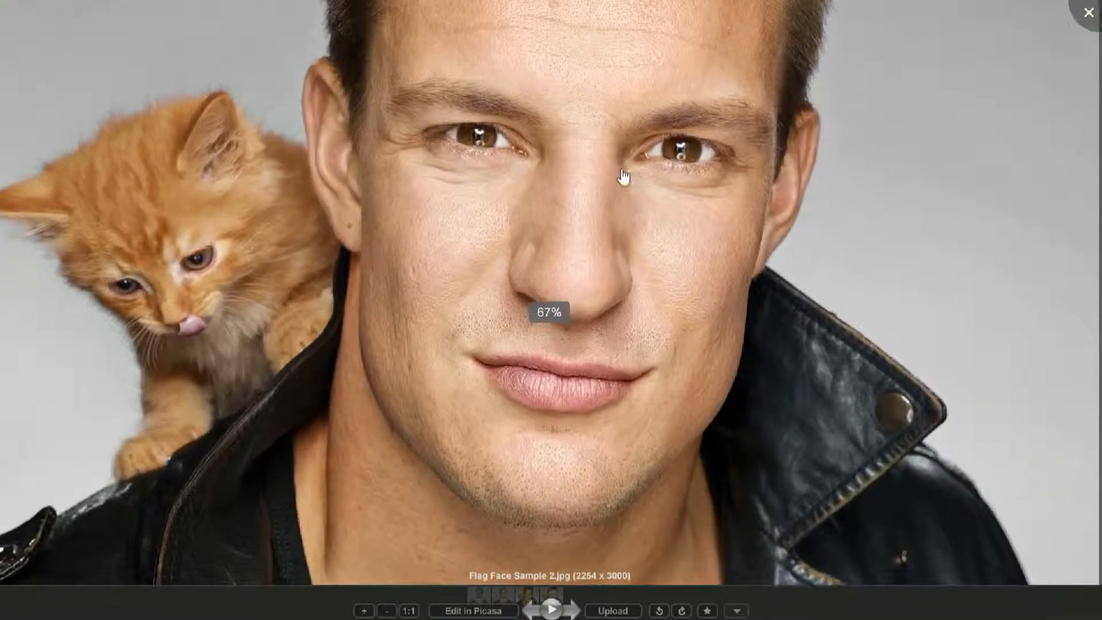
{"action": "key", "text": "Right"}
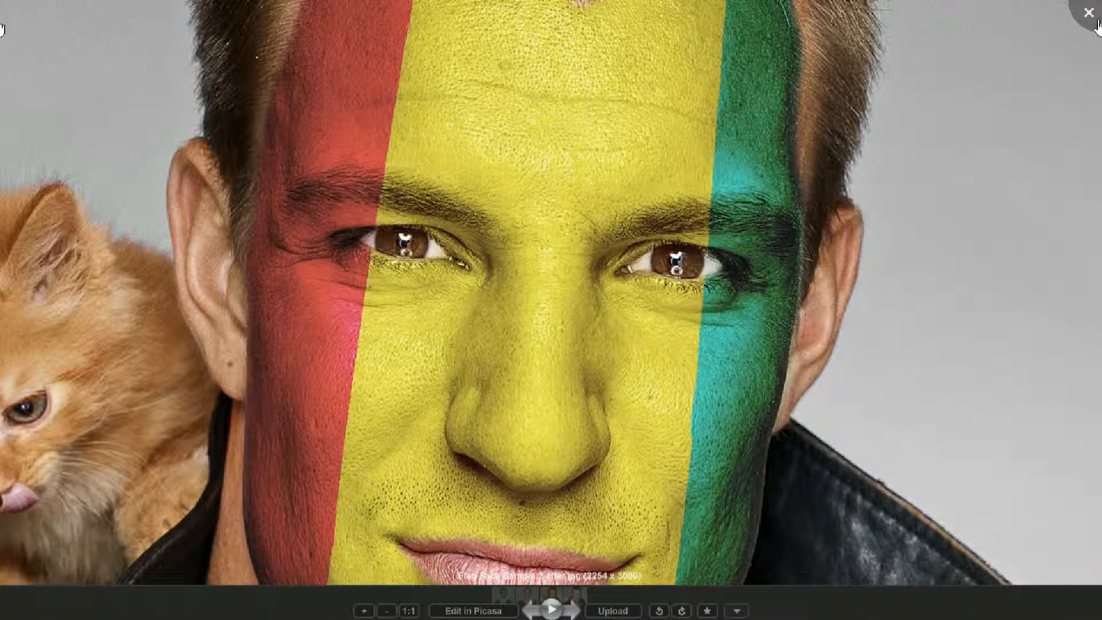
{"action": "scroll", "coordinate": [753, 225], "scroll_direction": "down", "scroll_amount": 3}
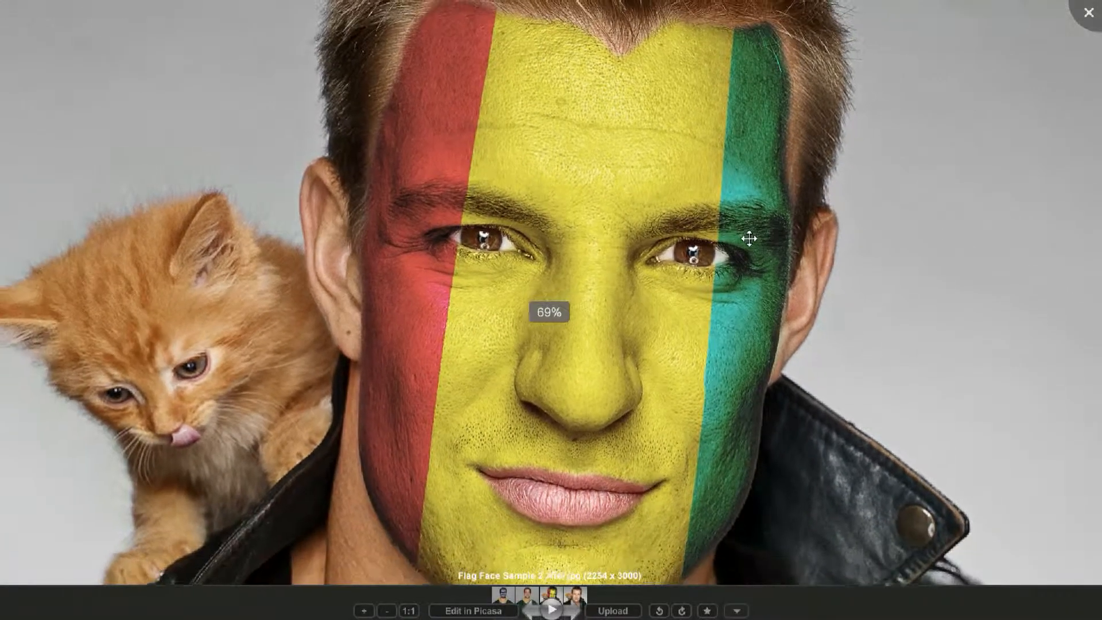
{"action": "left_click", "coordinate": [1085, 14]}
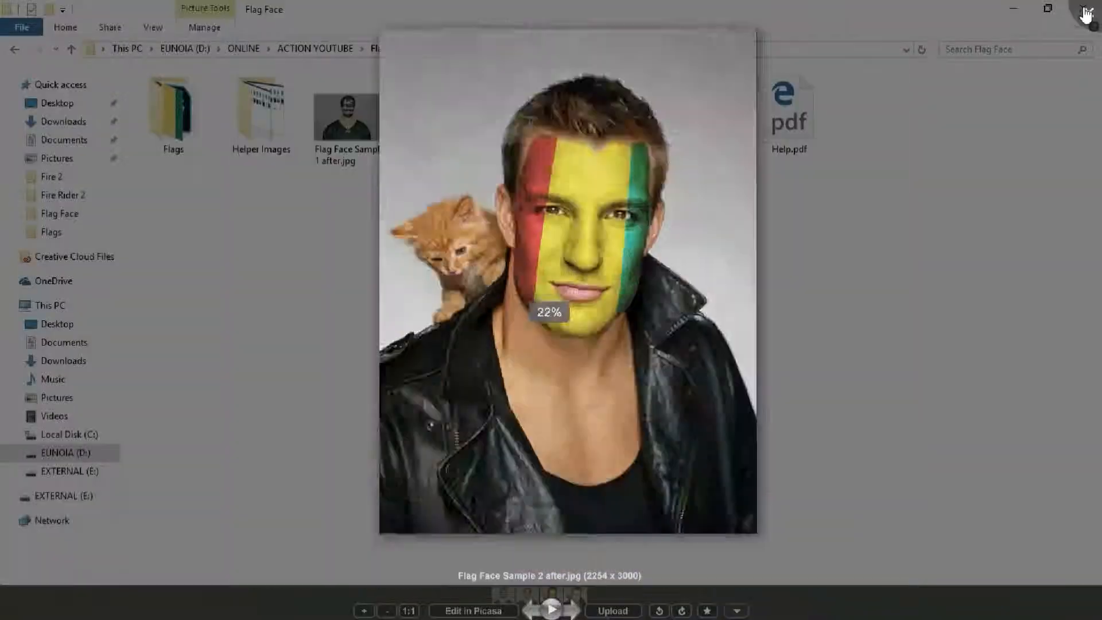
Step: Open Flag Face Sample 1.jpg in the photo viewer and compare the face with Flag Face Sample 1 after.jpg
{"action": "double_click", "coordinate": [442, 111]}
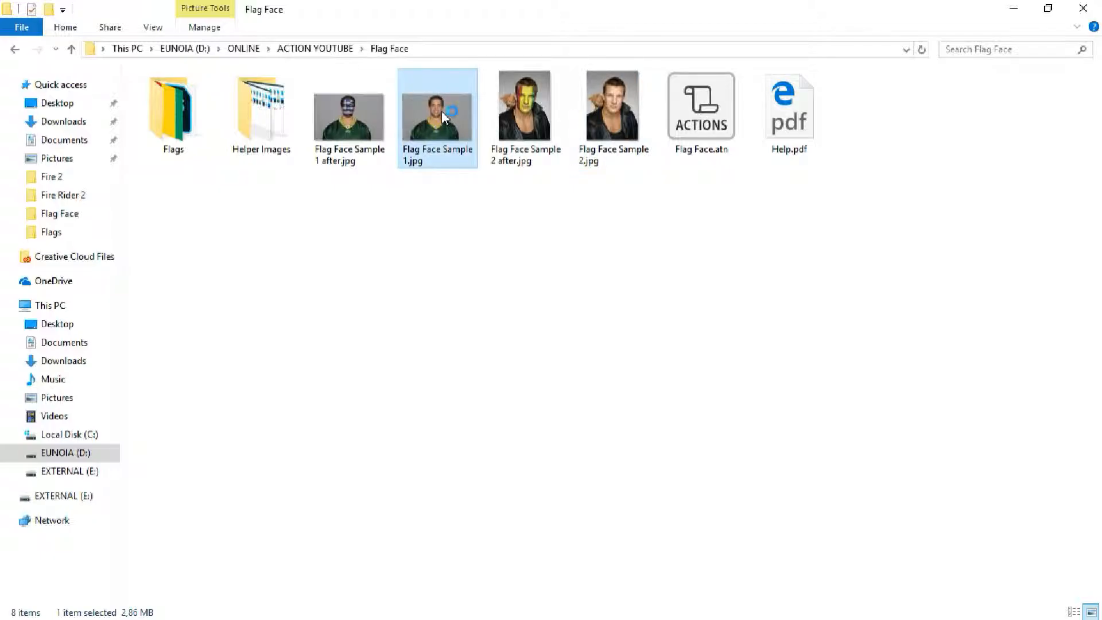
{"action": "scroll", "coordinate": [538, 148], "scroll_direction": "up", "scroll_amount": 3}
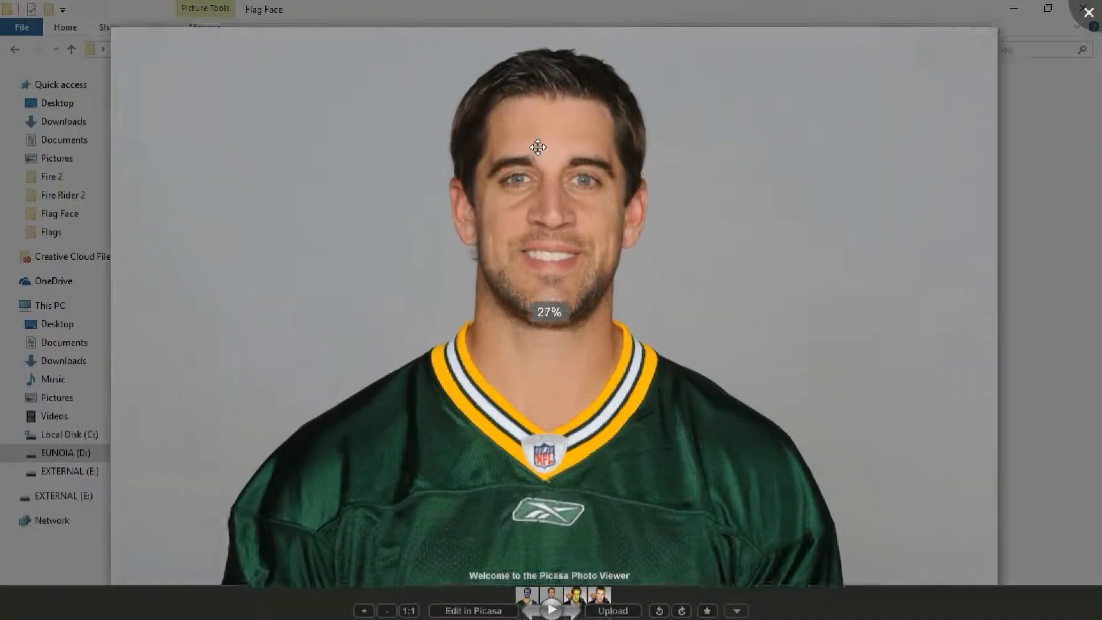
{"action": "key", "text": "Left"}
{"action": "scroll", "coordinate": [536, 151], "scroll_direction": "up", "scroll_amount": 3}
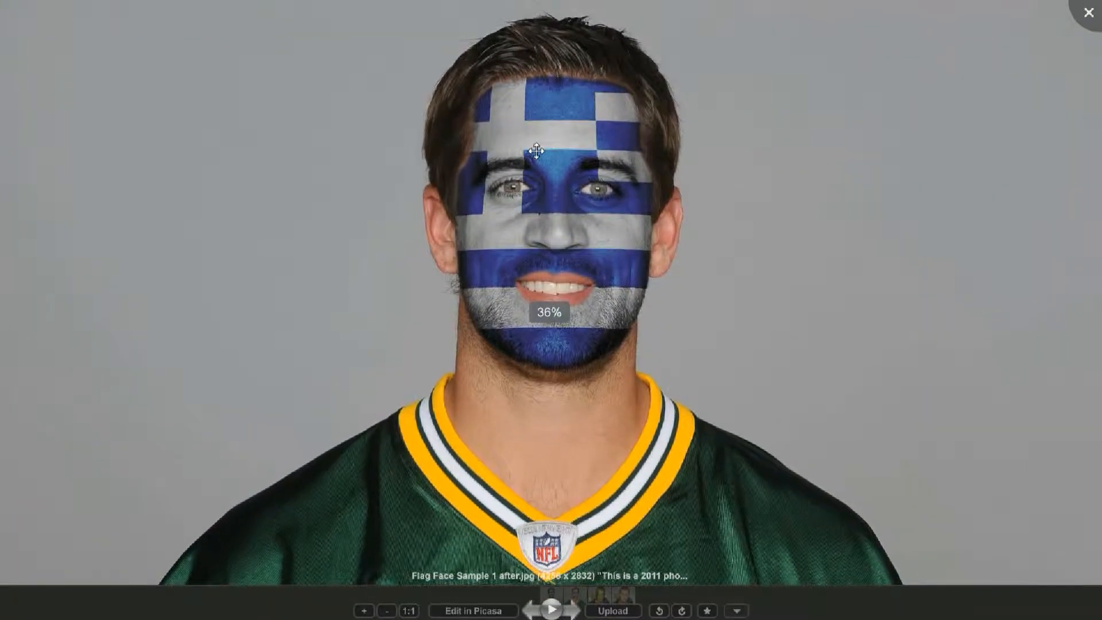
{"action": "key", "text": "Right"}
{"action": "key", "text": "Left"}
{"action": "key", "text": "Left"}
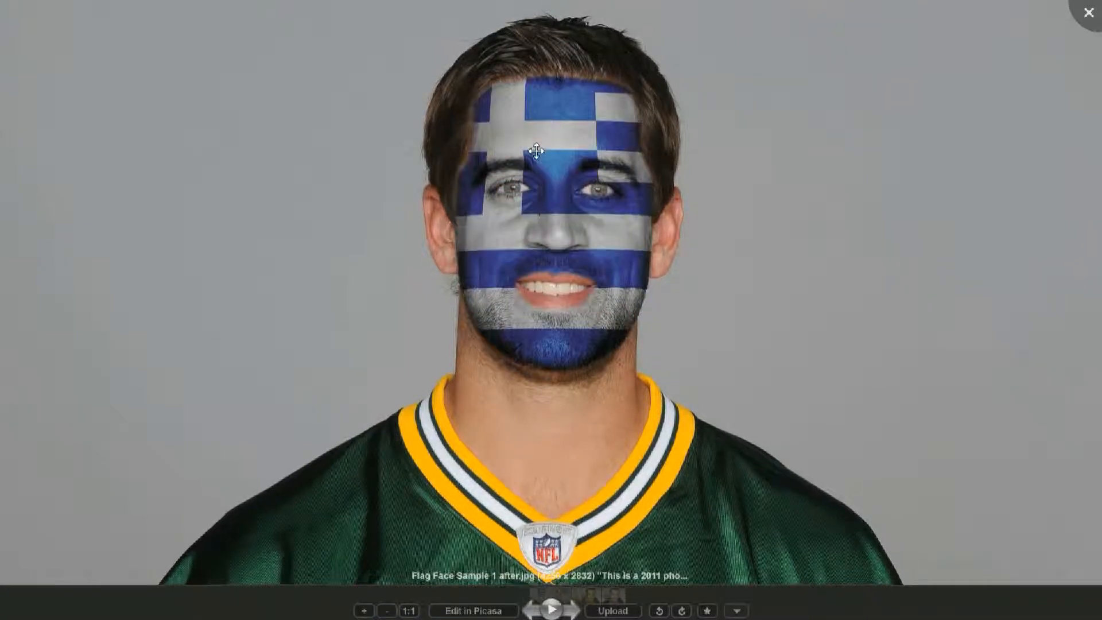
Step: Examine the flag on Flag Face Sample 1 after.jpg at 100%, from the forehead down to the bearded chin
{"action": "scroll", "coordinate": [567, 133], "scroll_direction": "up", "scroll_amount": 3}
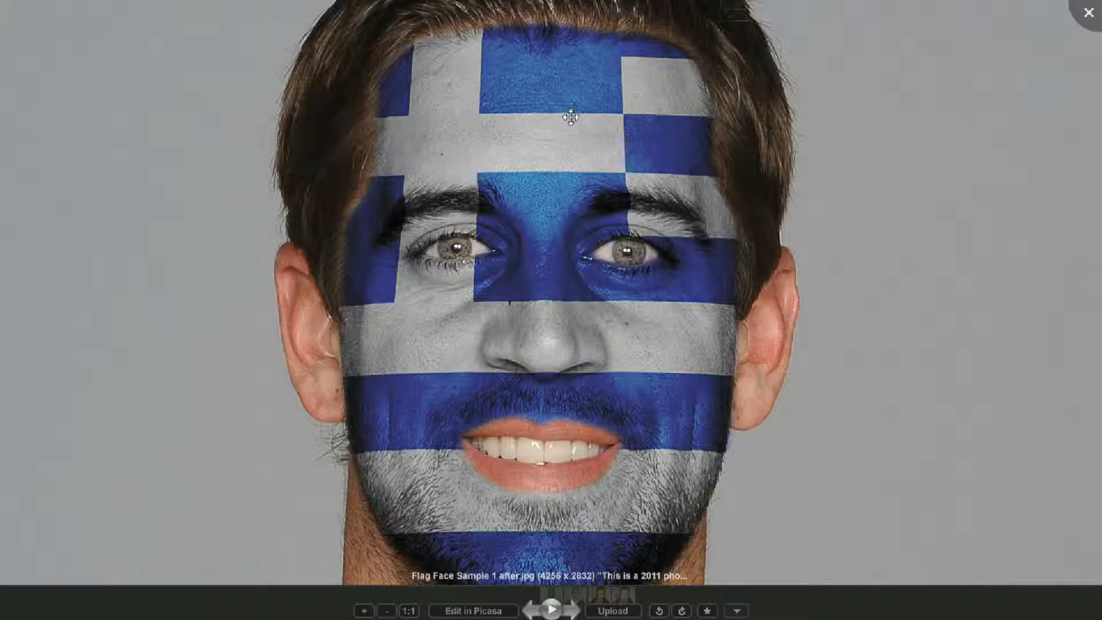
{"action": "scroll", "coordinate": [612, 103], "scroll_direction": "up", "scroll_amount": 2}
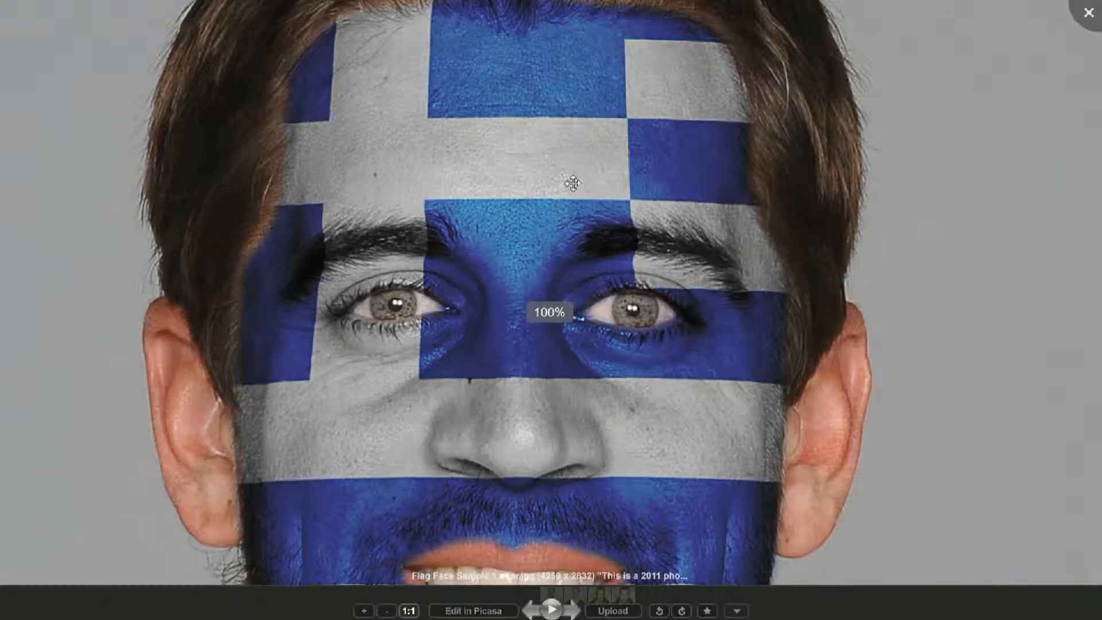
{"action": "left_click_drag", "start_coordinate": [688, 352], "coordinate": [684, 295]}
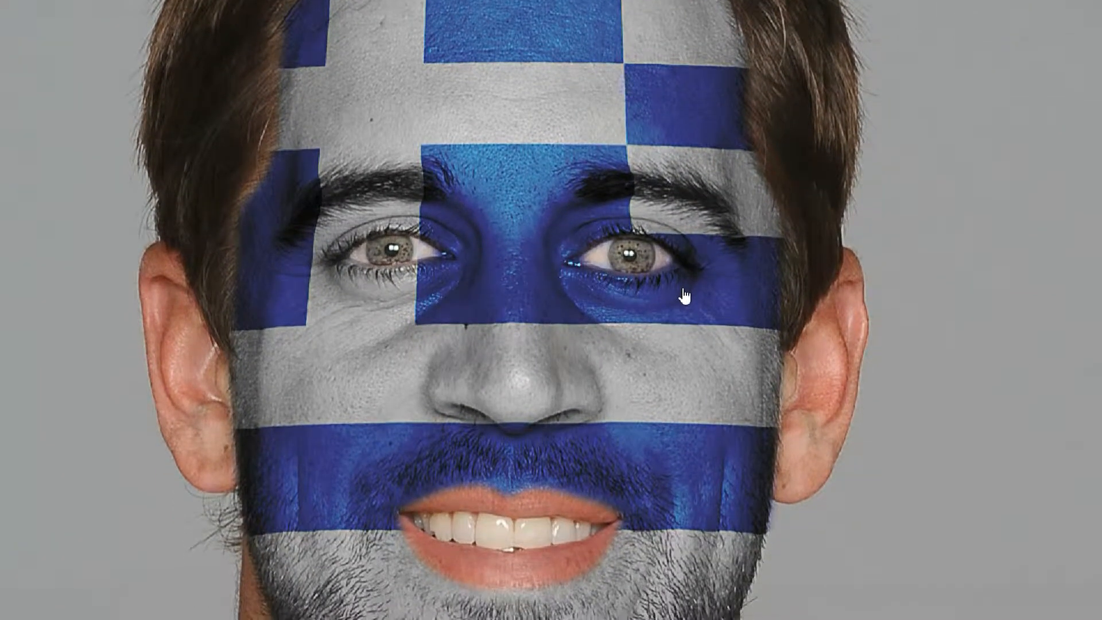
{"action": "left_click_drag", "start_coordinate": [698, 399], "coordinate": [691, 357]}
{"action": "left_click_drag", "start_coordinate": [689, 431], "coordinate": [689, 360]}
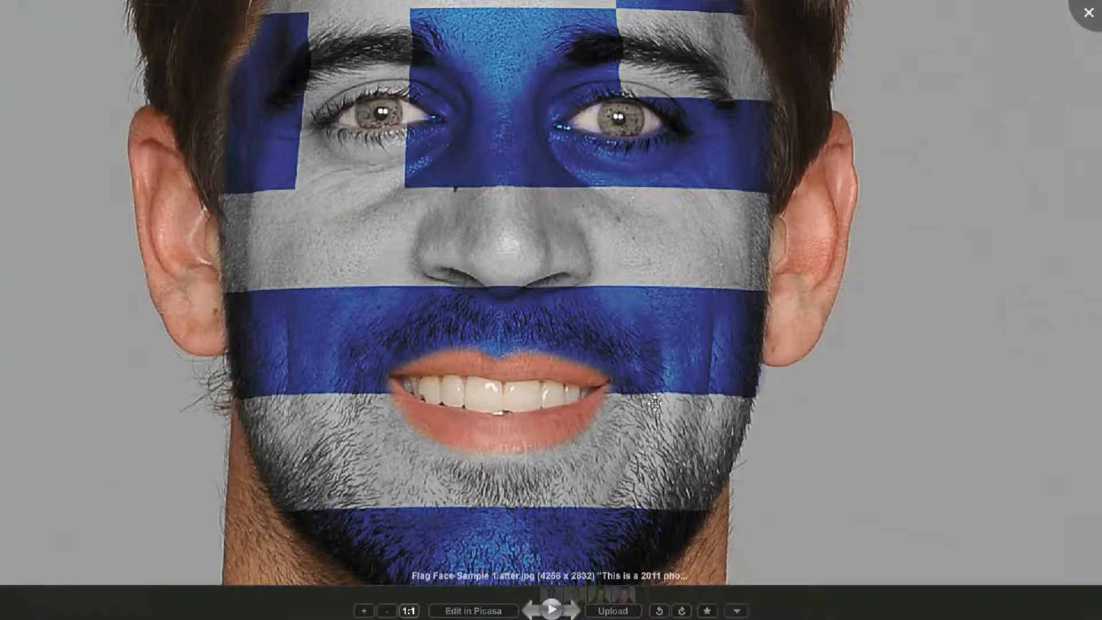
{"action": "left_click_drag", "start_coordinate": [654, 423], "coordinate": [645, 450]}
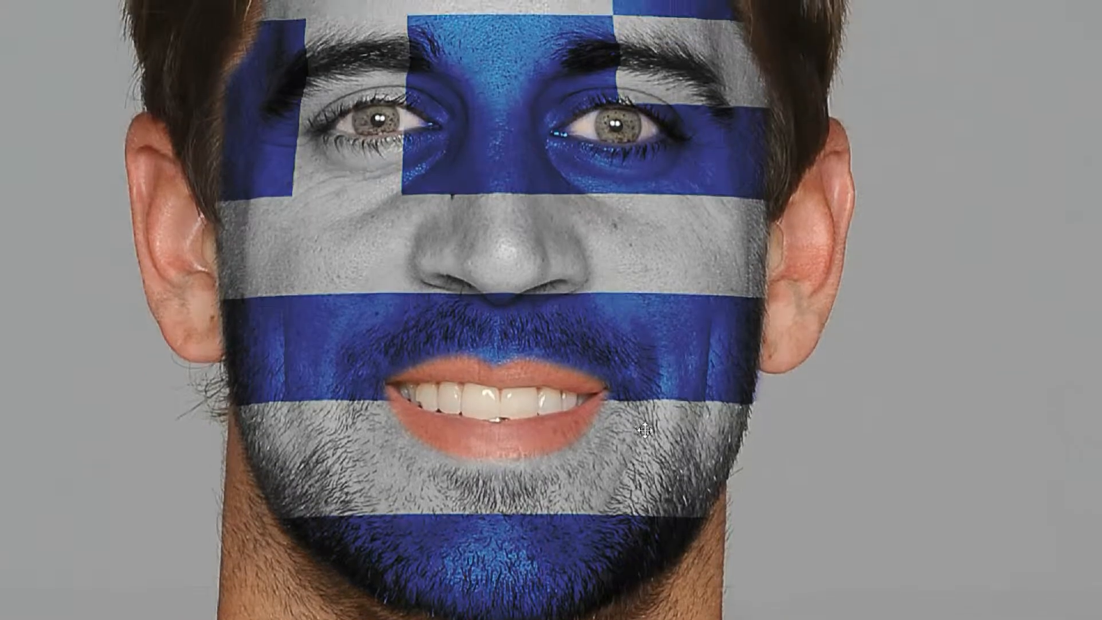